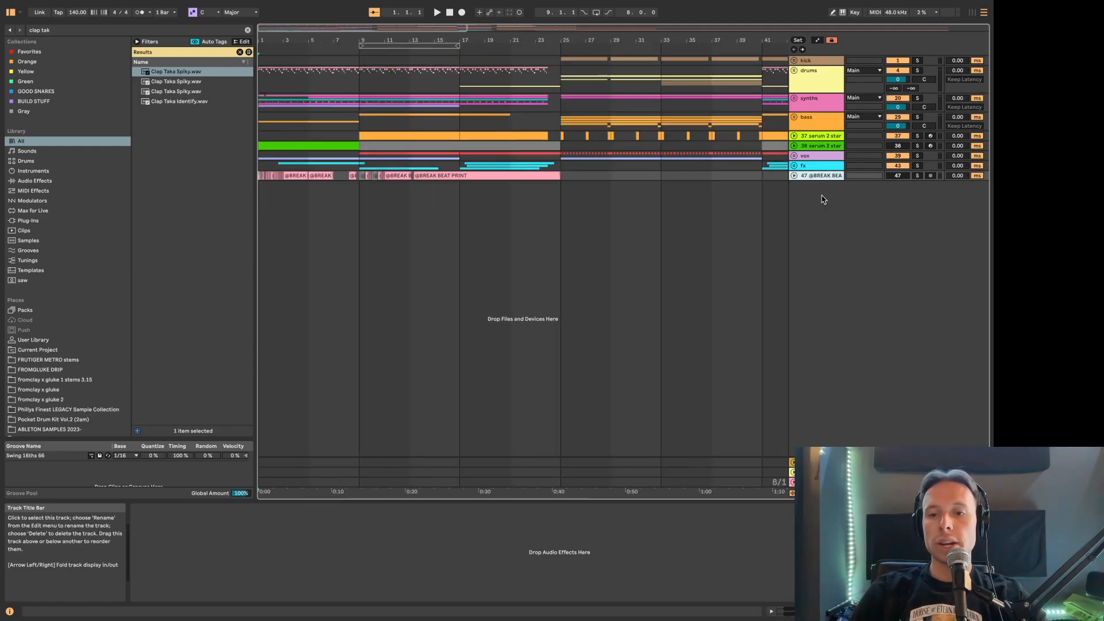
pyautogui.press('w')
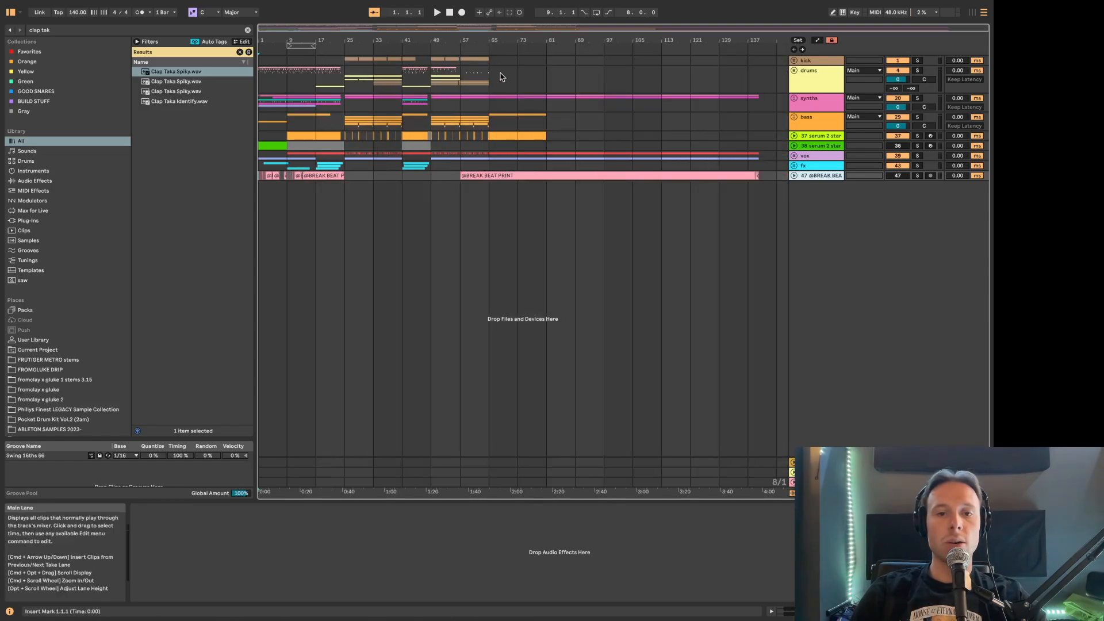
pyautogui.moveTo(502, 77); pyautogui.dragTo(215, 195)
pyautogui.press('z')
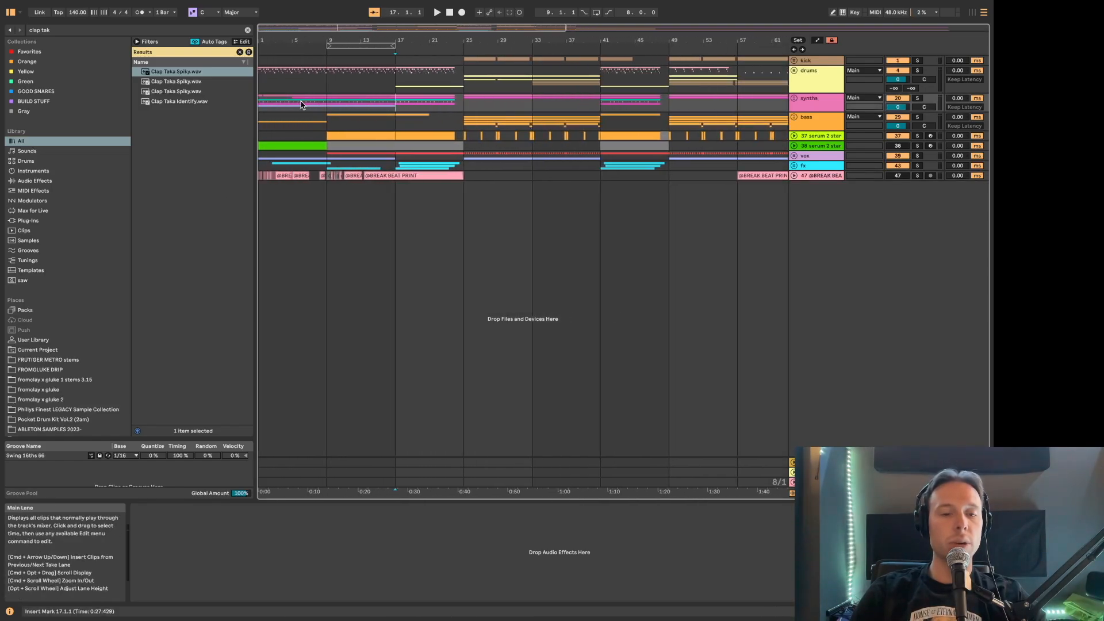
pyautogui.click(280, 82)
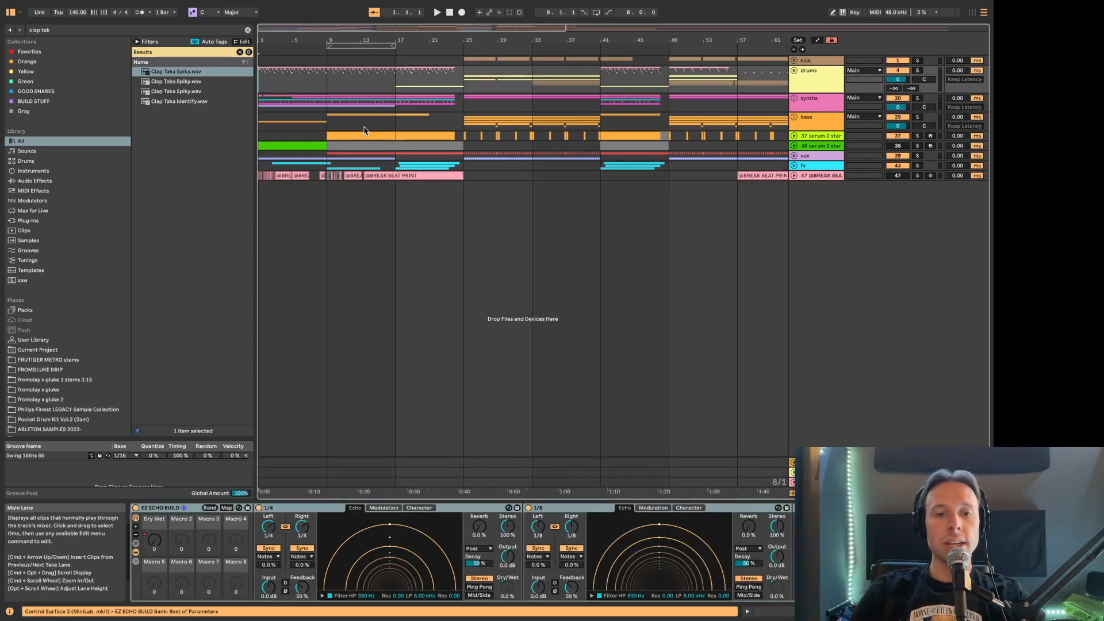
pyautogui.click(320, 106)
pyautogui.click(321, 106)
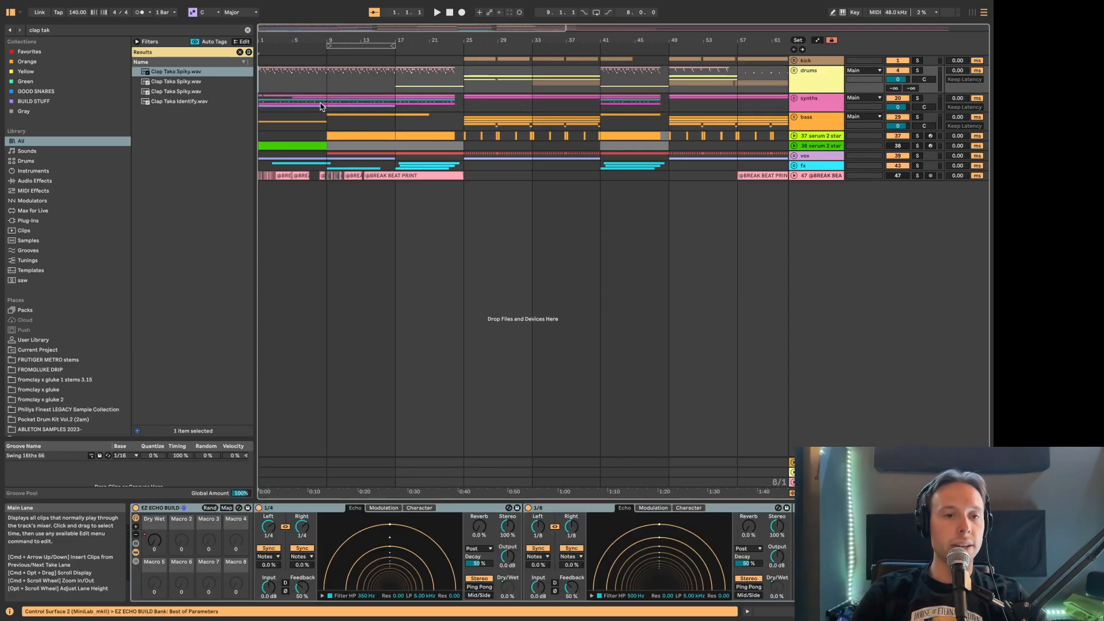
pyautogui.click(472, 84)
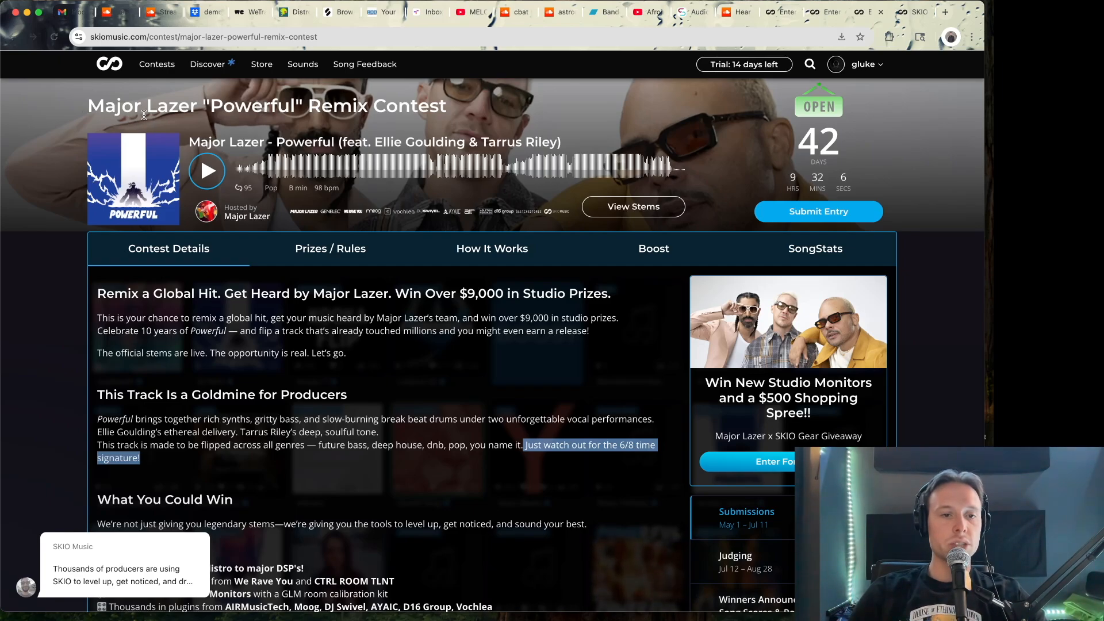
# - Switch to the browser and review the Major Lazer "Powerful" Remix Contest details, including the time signature note and prizes
pyautogui.scroll(-5, 81, 251)
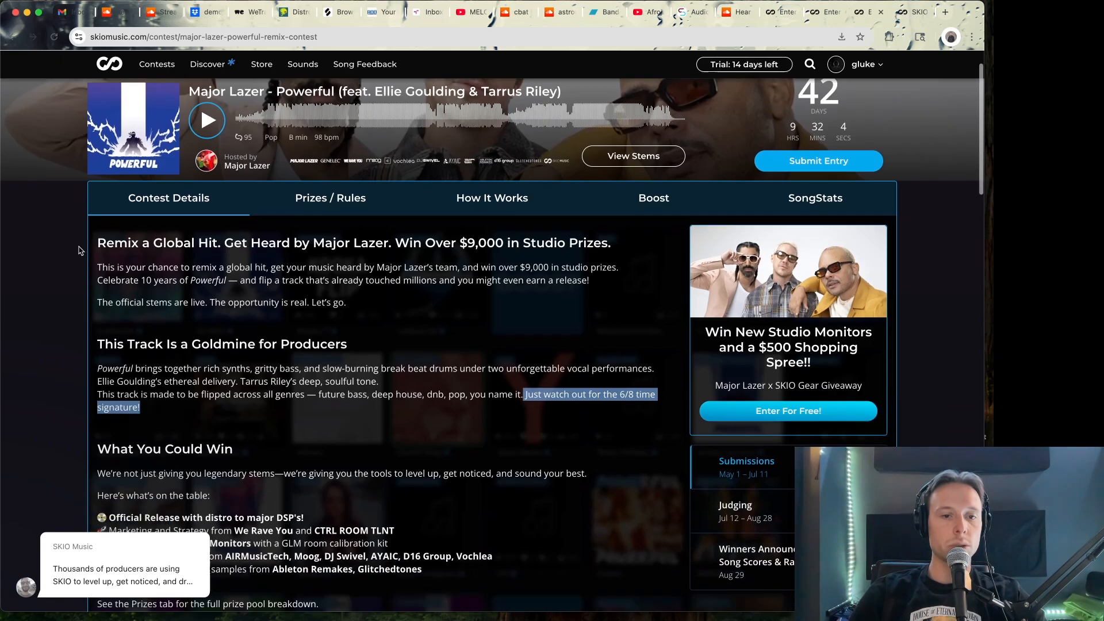
pyautogui.scroll(7, 81, 250)
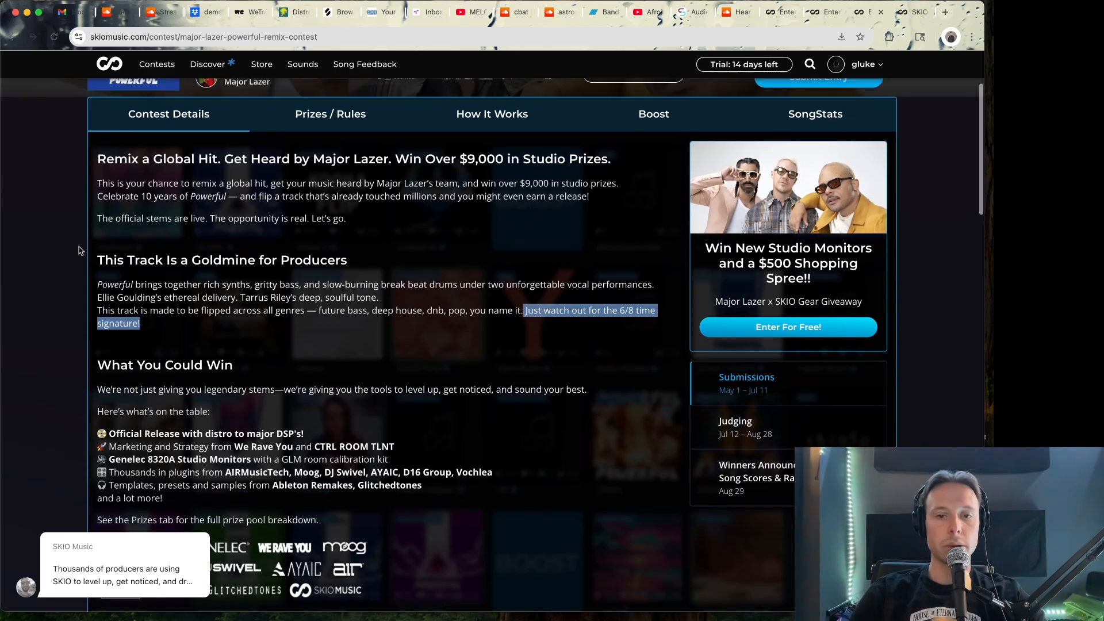
pyautogui.scroll(-6, 463, 300)
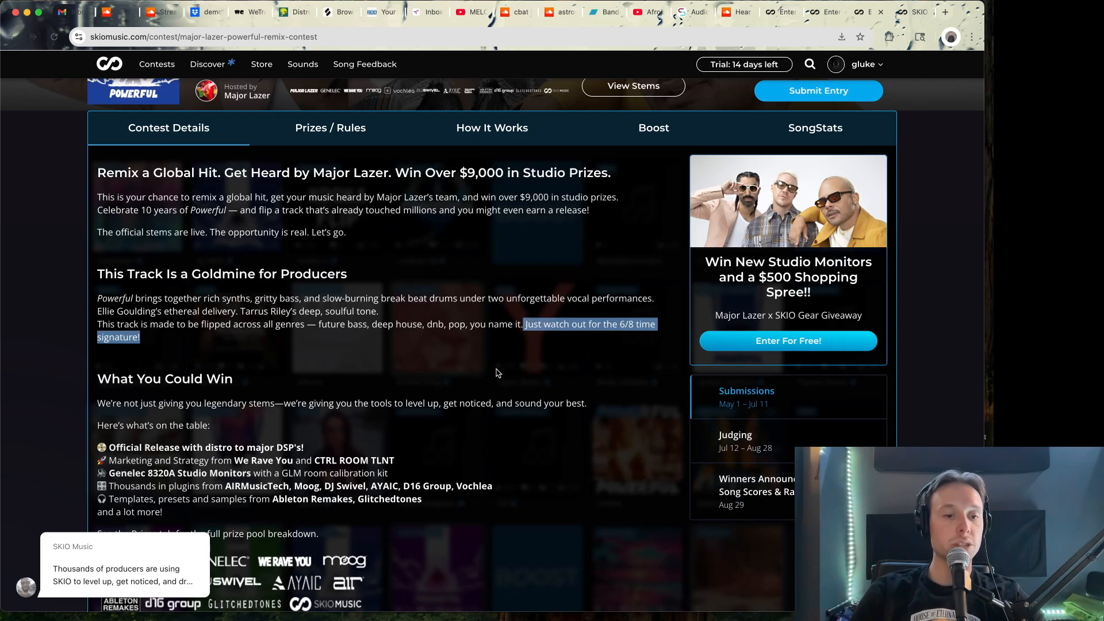
pyautogui.scroll(1, 499, 373)
pyautogui.click(912, 12)
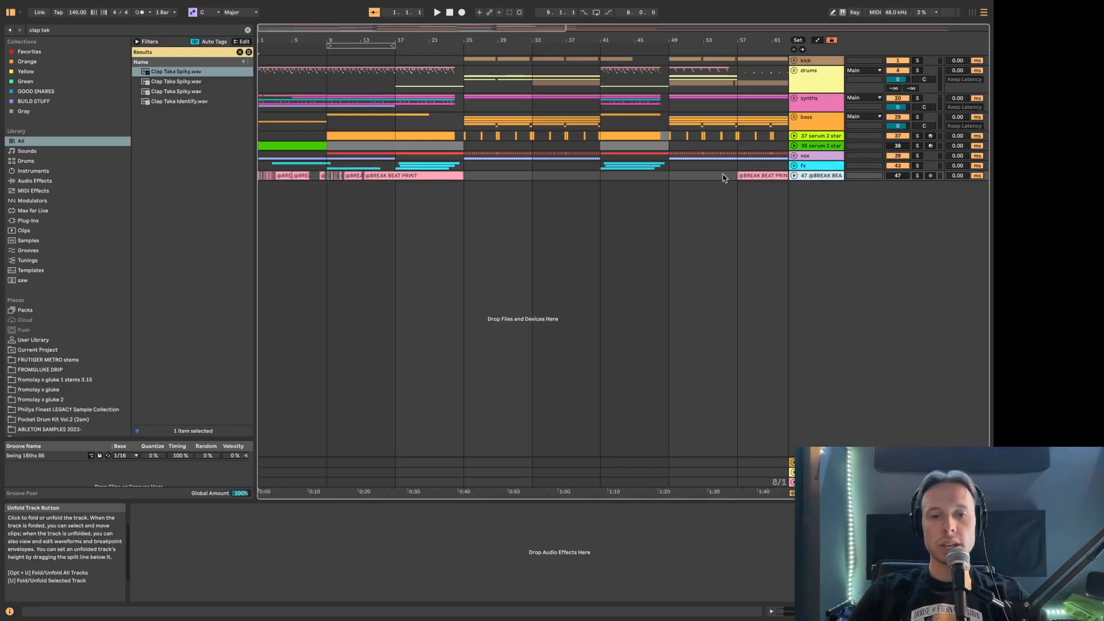
# - Add an audio track and import all six stems from the "major lazer remix stems powerful" folder in ABLETON SAMPLES 2023-, starting at bar 1
pyautogui.press('super+t')
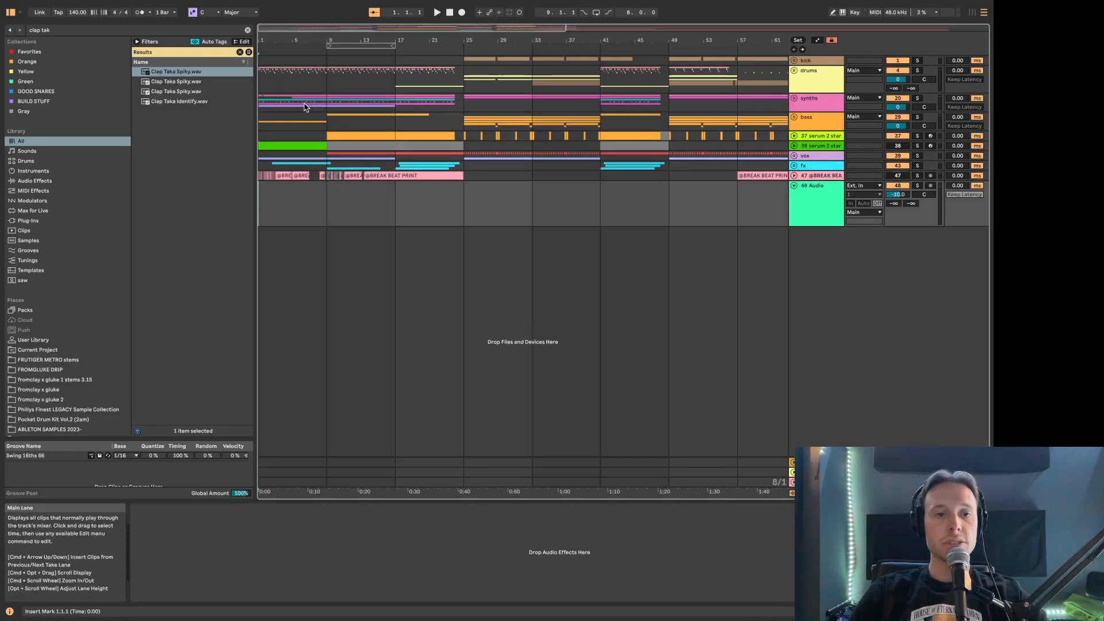
pyautogui.click(66, 421)
pyautogui.scroll(-2, 67, 421)
pyautogui.click(78, 381)
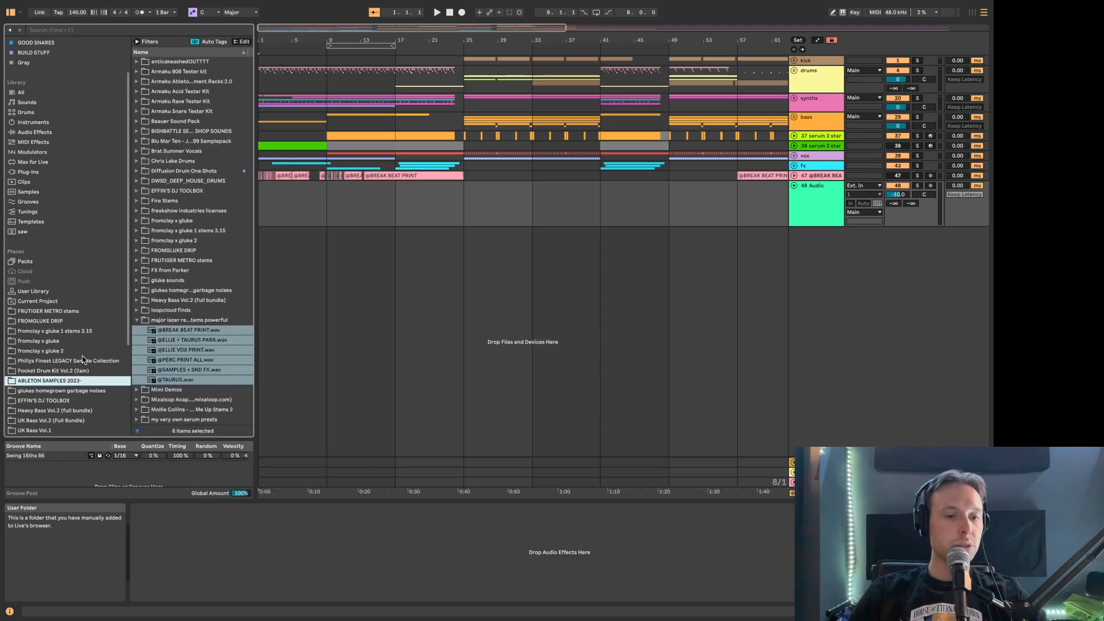
pyautogui.scroll(-3, 179, 325)
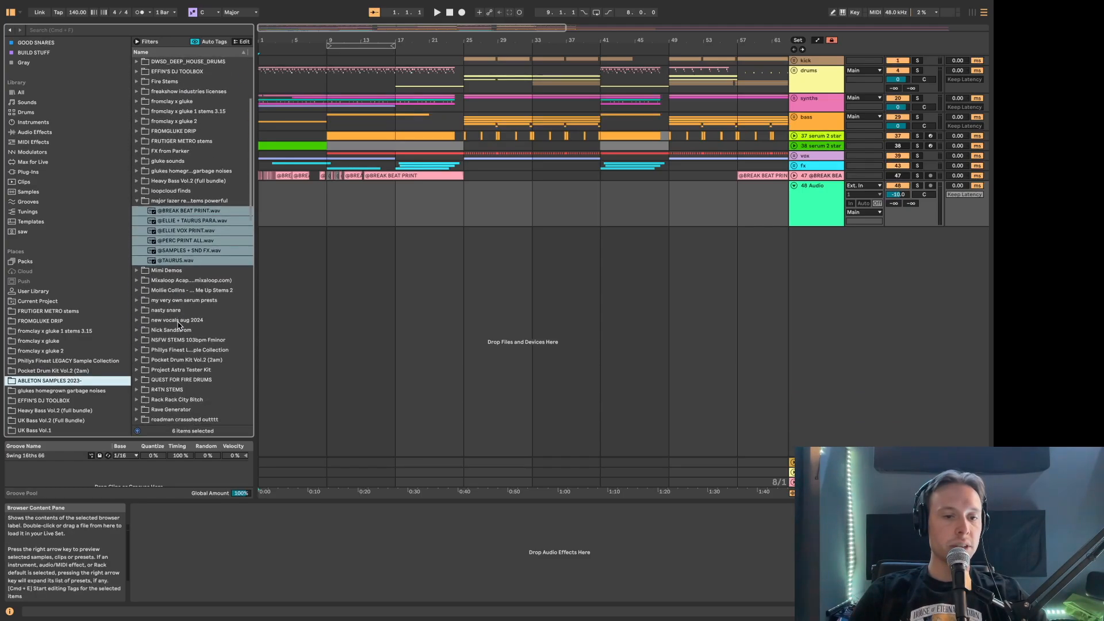
pyautogui.click(187, 263)
pyautogui.moveTo(162, 214); pyautogui.dragTo(279, 213)
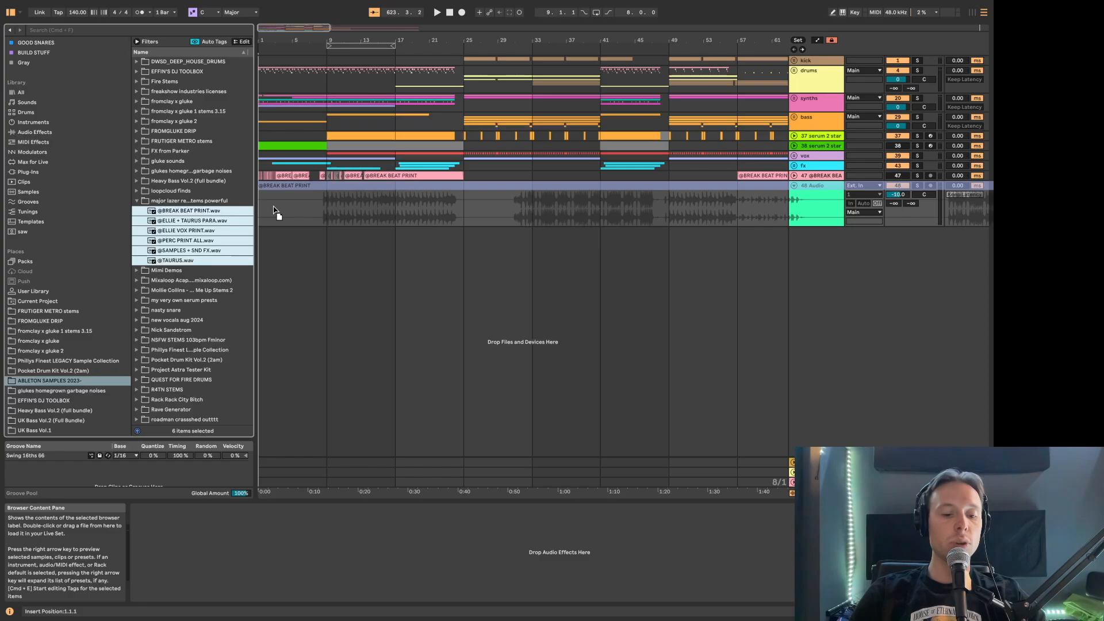
pyautogui.moveTo(275, 210); pyautogui.dragTo(276, 212)
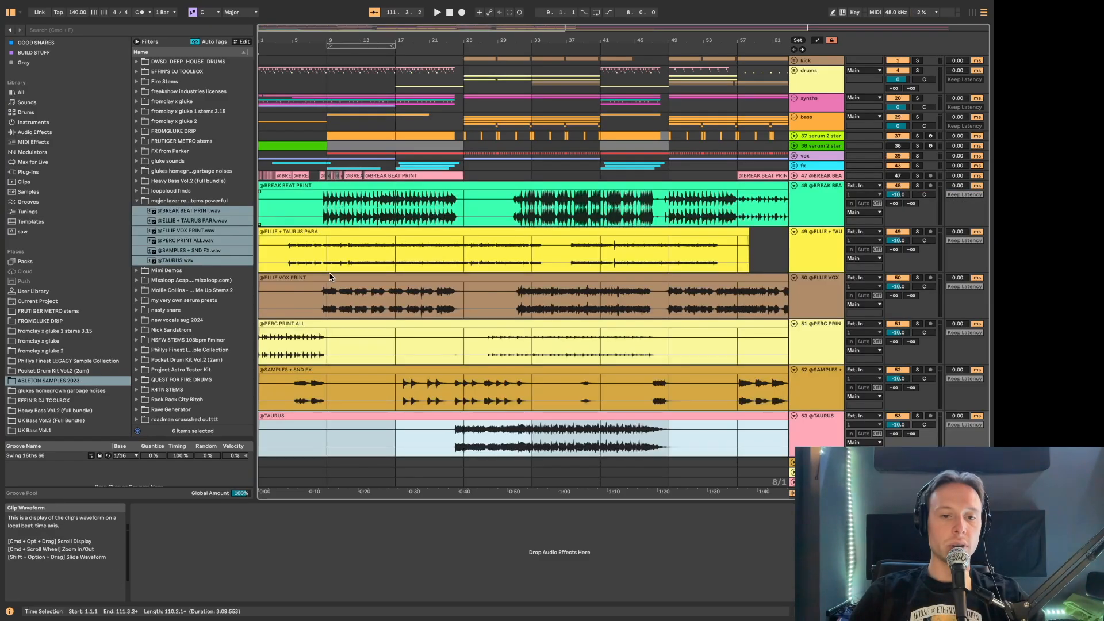
# - Group the six imported stem tracks and unfold the group to show each stem
pyautogui.scroll(-1, 364, 370)
pyautogui.press('super+g')
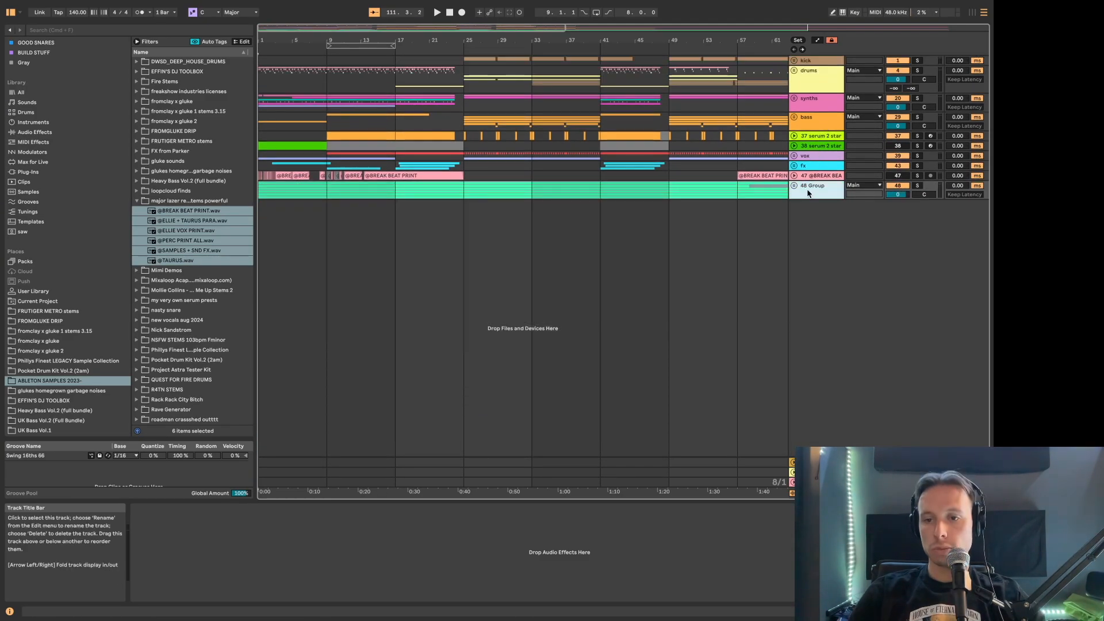
pyautogui.click(808, 194)
pyautogui.click(794, 185)
pyautogui.scroll(-3, 735, 259)
pyautogui.scroll(-5, 624, 247)
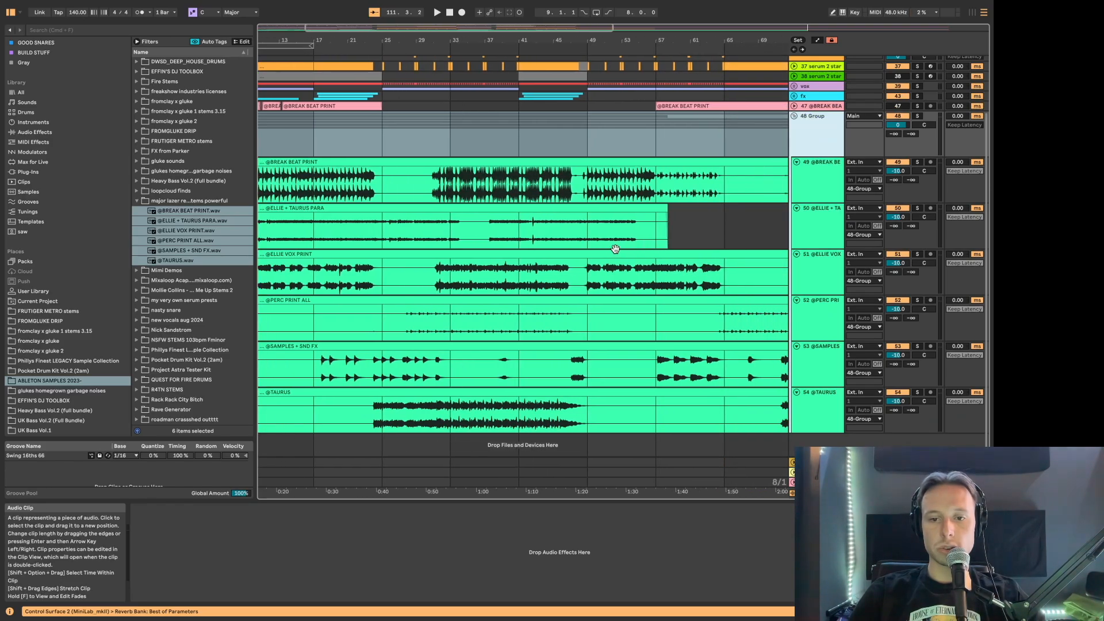
# - Move the six stem clips to start at bar 41 and turn off Warp for all of them
pyautogui.moveTo(376, 392); pyautogui.dragTo(519, 391)
pyautogui.hotkey('shift', 'Tab')
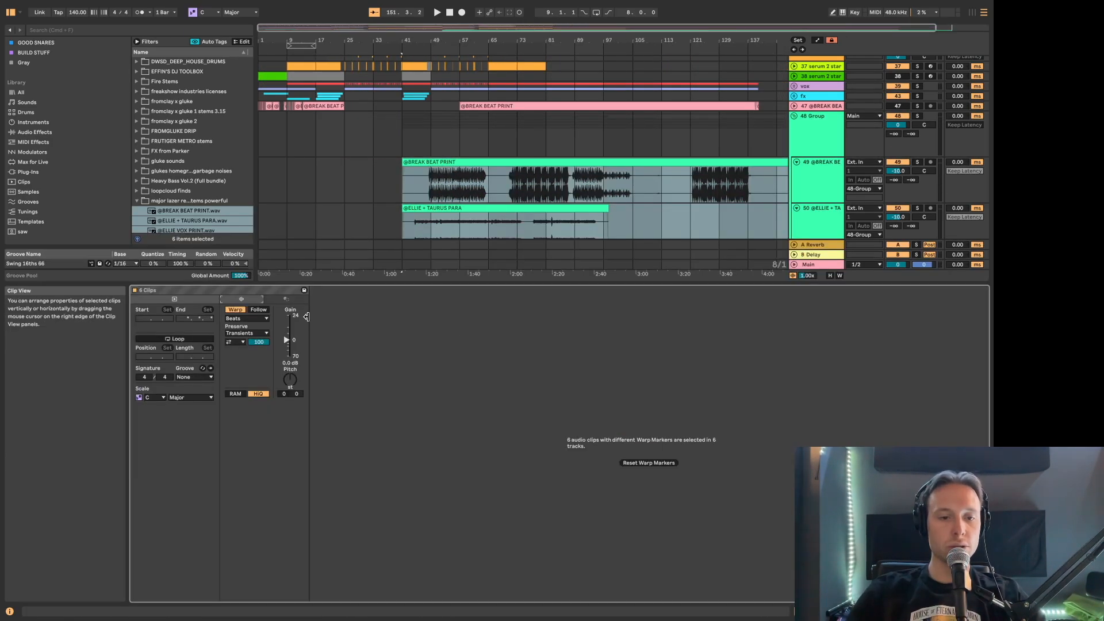
pyautogui.click(235, 310)
pyautogui.click(384, 227)
pyautogui.scroll(-3, 386, 293)
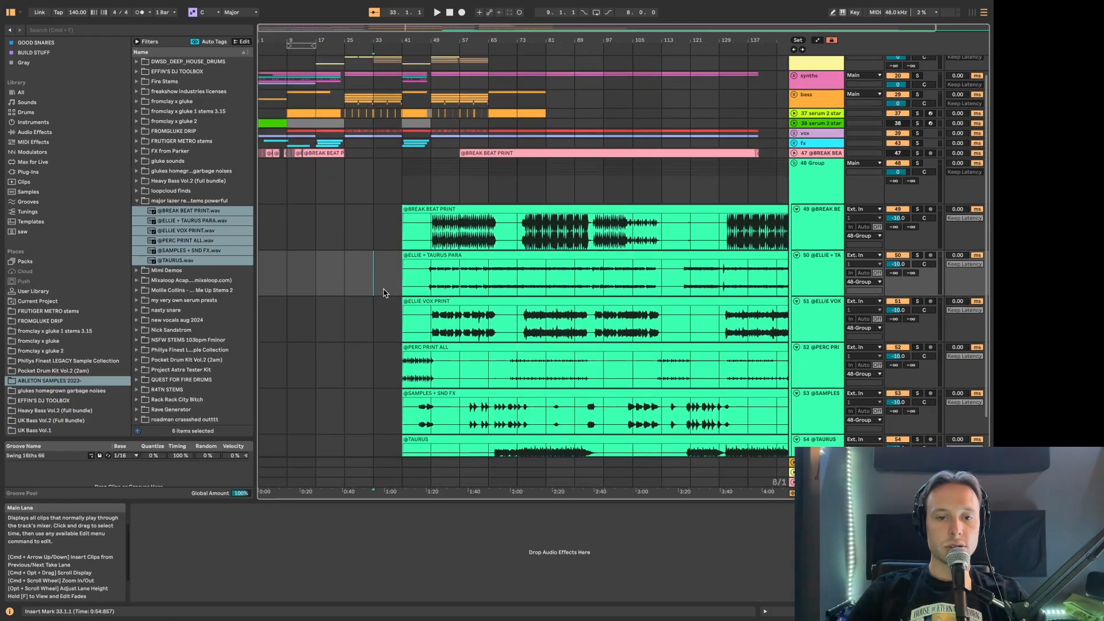
pyautogui.click(404, 181)
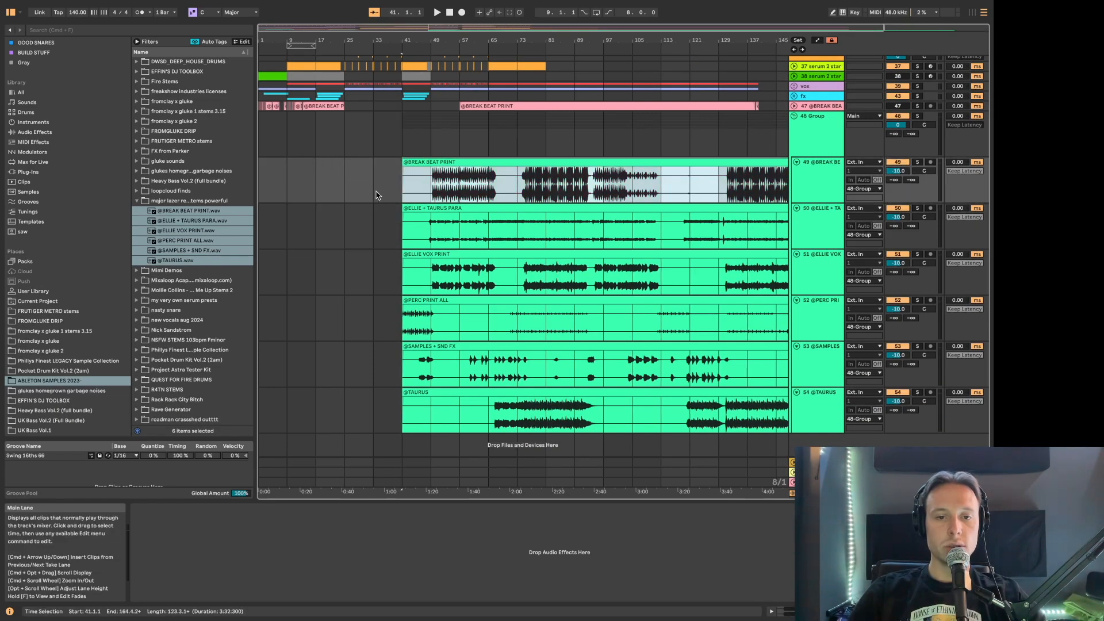
pyautogui.moveTo(403, 206); pyautogui.dragTo(276, 206)
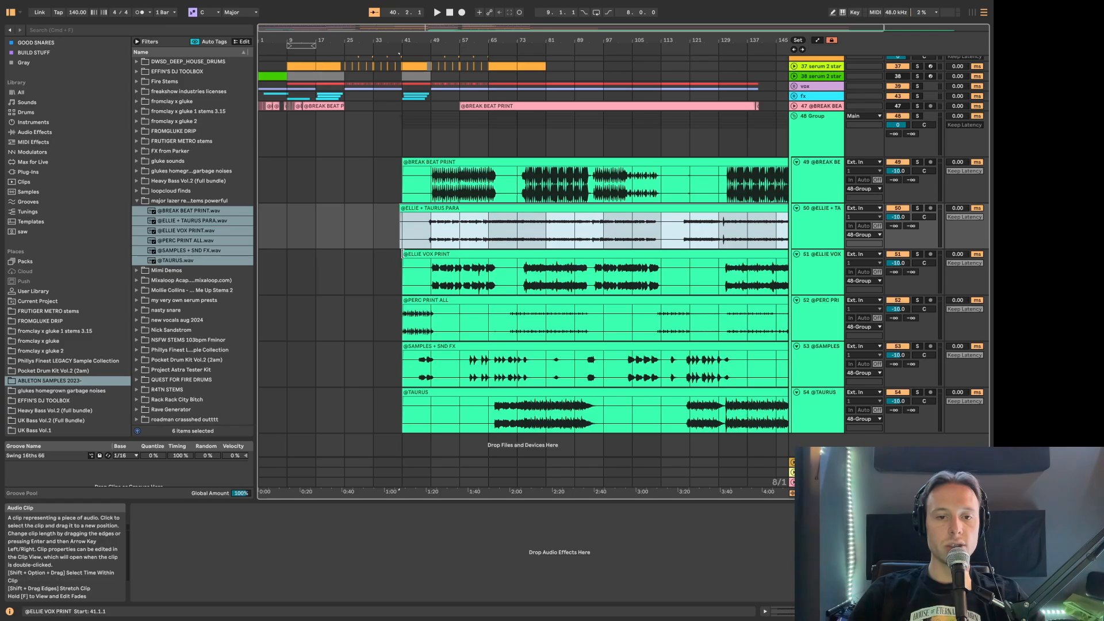
pyautogui.moveTo(402, 254); pyautogui.dragTo(289, 254)
pyautogui.press('Down')
pyautogui.press('Down')
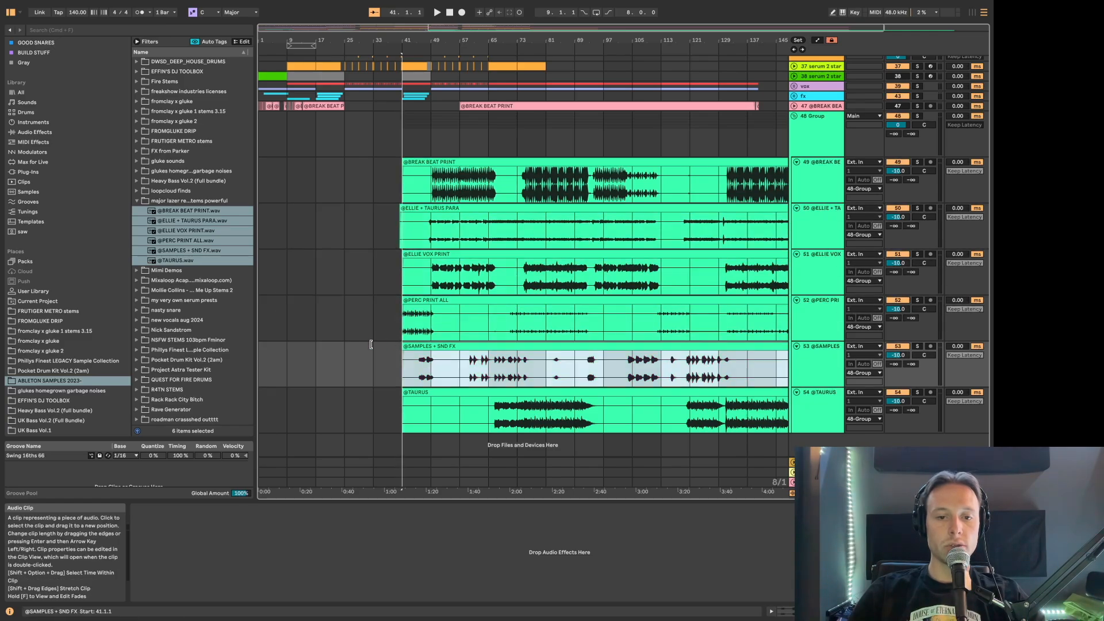
pyautogui.press('Down')
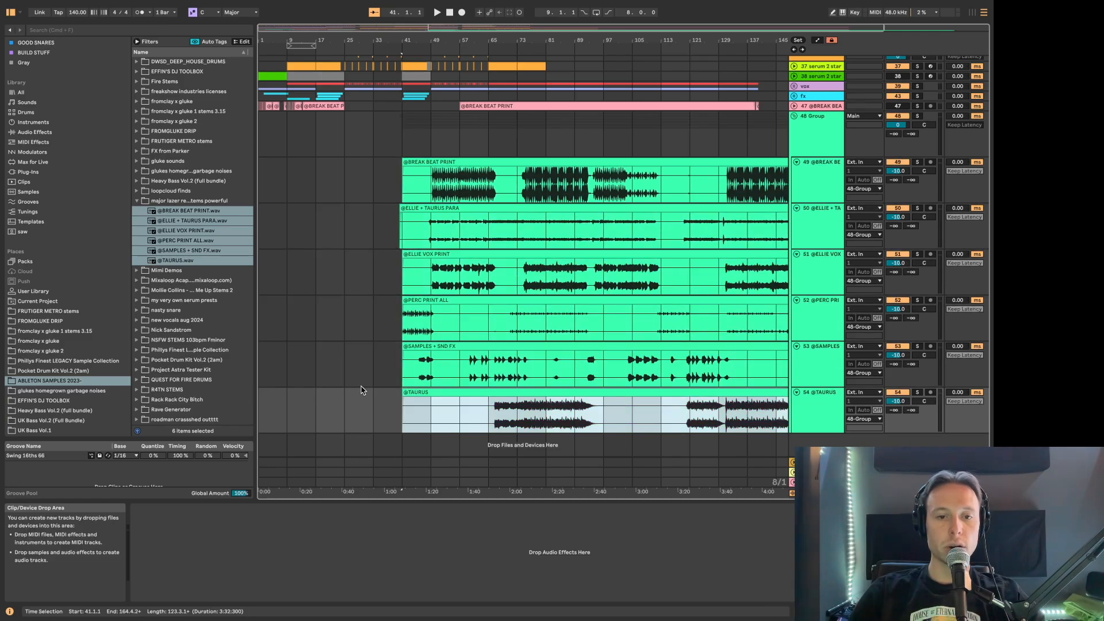
pyautogui.click(427, 209)
# - Select all six unwarped stem clips and move them together to start at bar 1
pyautogui.press('Up')
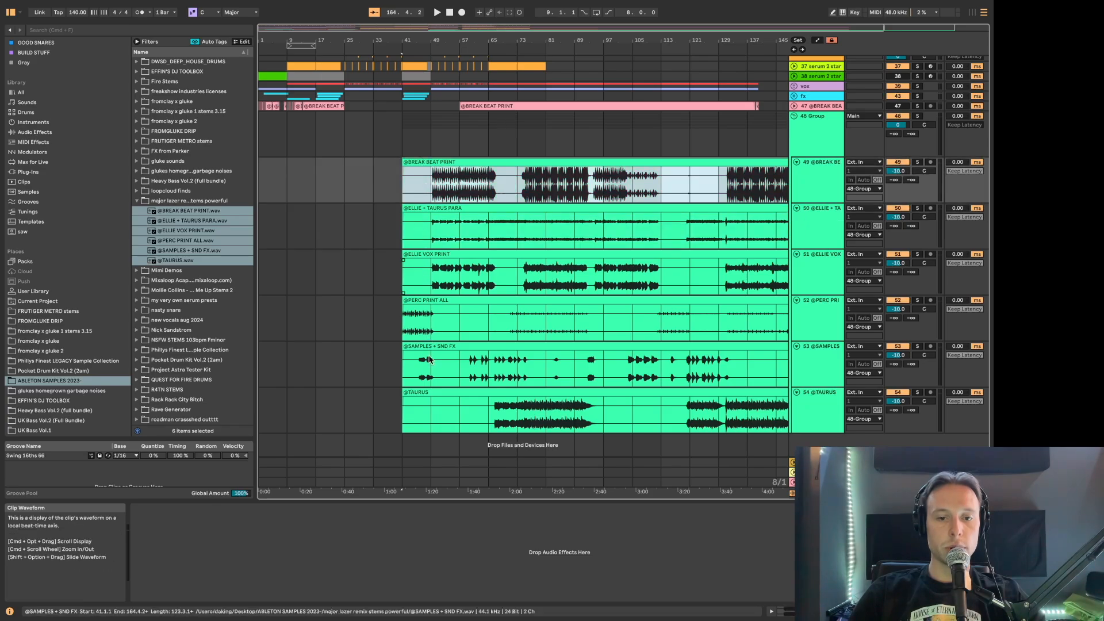
pyautogui.hscroll(1, 434, 390)
pyautogui.keyDown('shift'); pyautogui.click(434, 391); pyautogui.keyUp('shift')
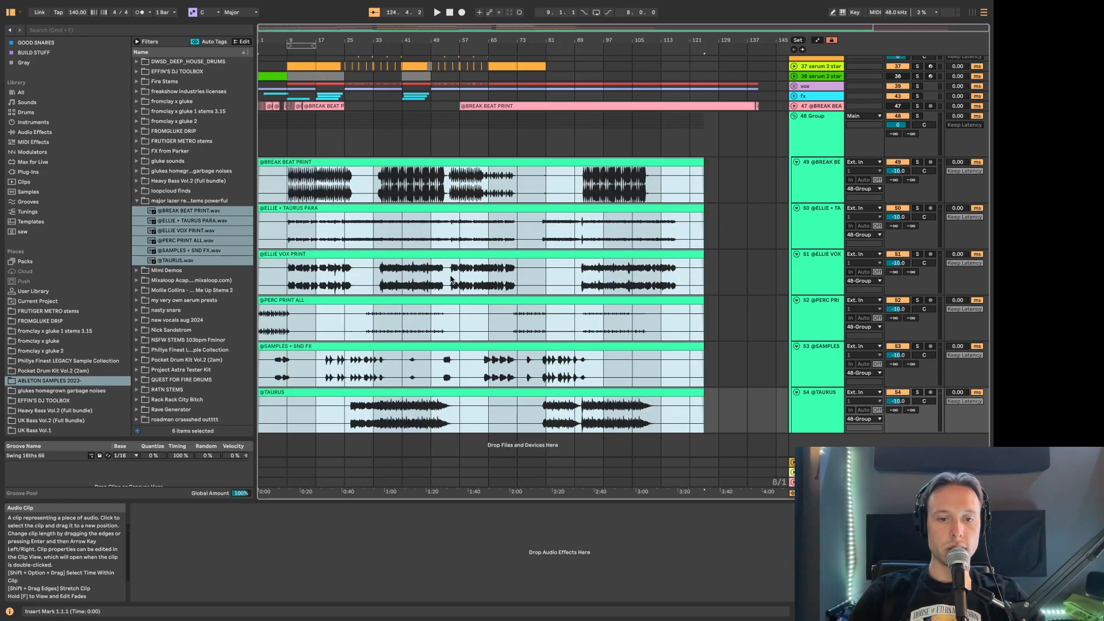
pyautogui.click(452, 280)
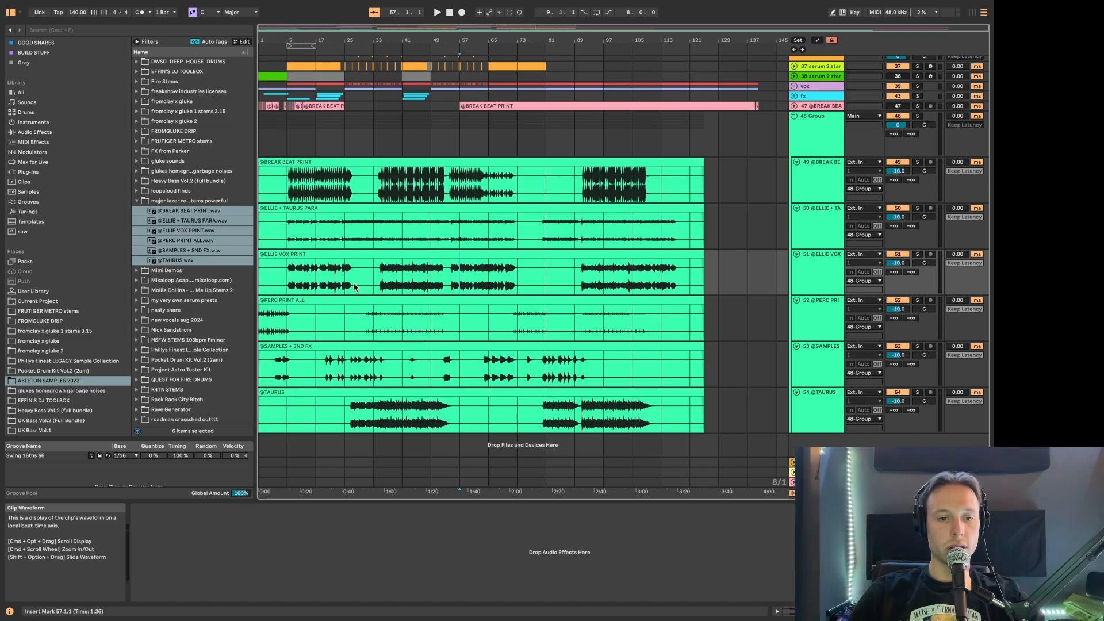
# - Solo the stem group and place the insert marker at bar 9, where the break beat comes in
pyautogui.scroll(5, 353, 282)
pyautogui.click(382, 162)
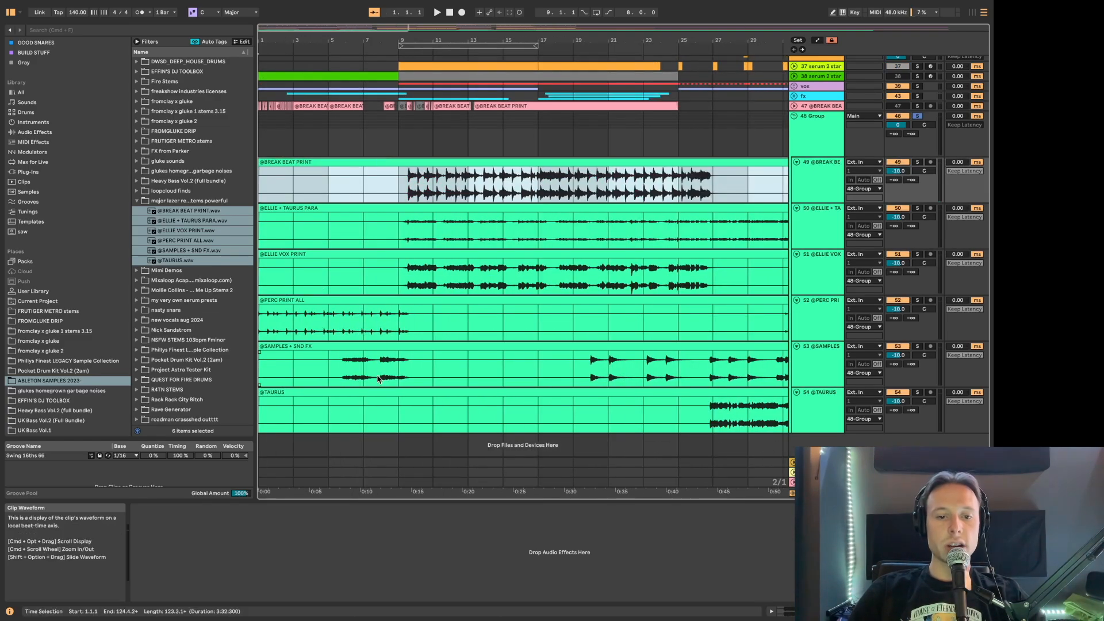
pyautogui.keyDown('shift'); pyautogui.click(373, 392); pyautogui.keyUp('shift')
pyautogui.scroll(5, 364, 204)
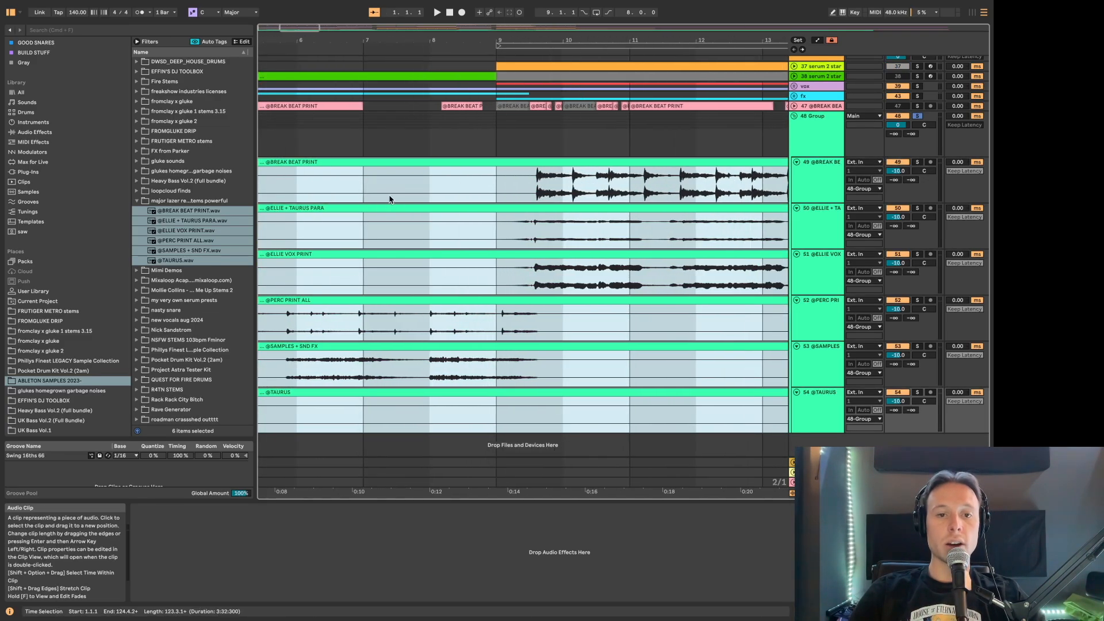
pyautogui.click(381, 202)
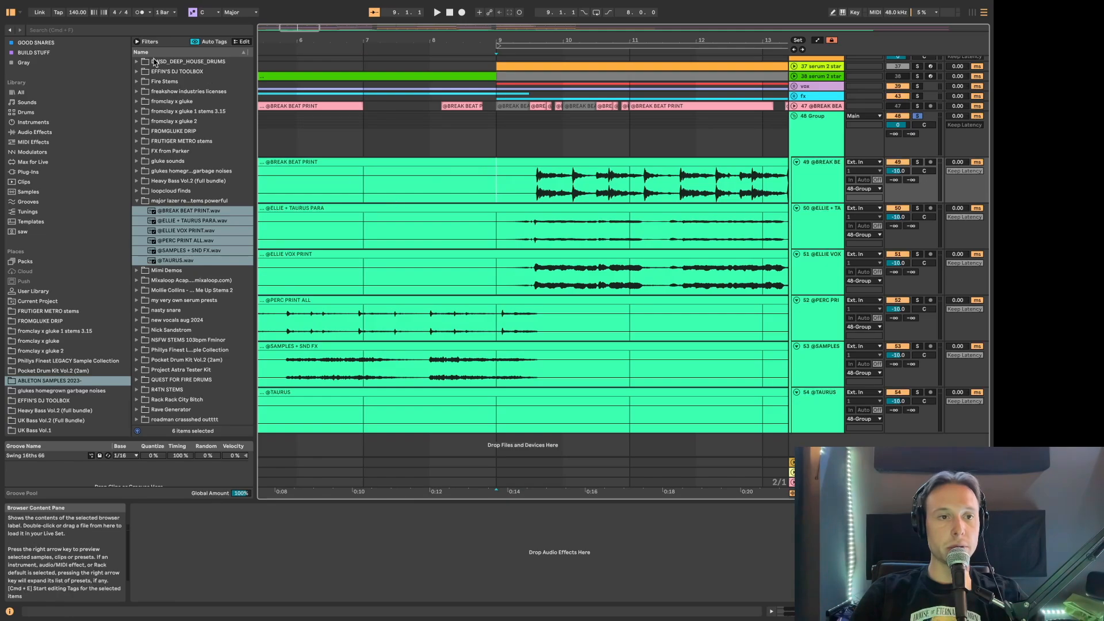
# - Set the project tempo to 130 BPM to line up the first break beat hit with bar 9
pyautogui.click(79, 13)
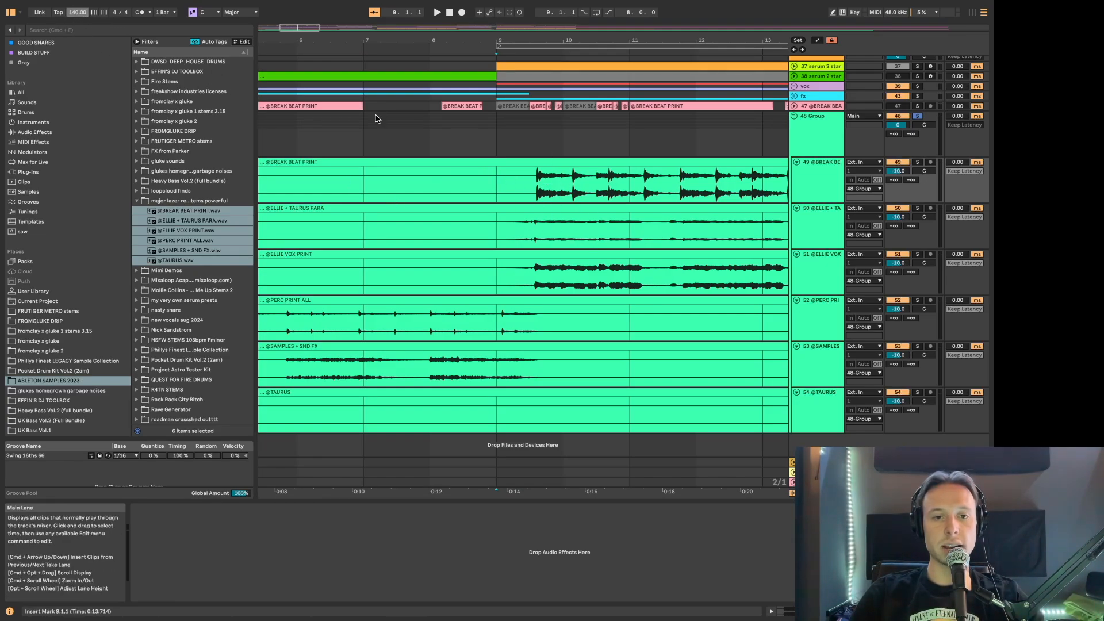
pyautogui.press('Down')
pyautogui.press('Down')
pyautogui.press('Down')
pyautogui.press('Down')
pyautogui.press('Down')
pyautogui.press('Down')
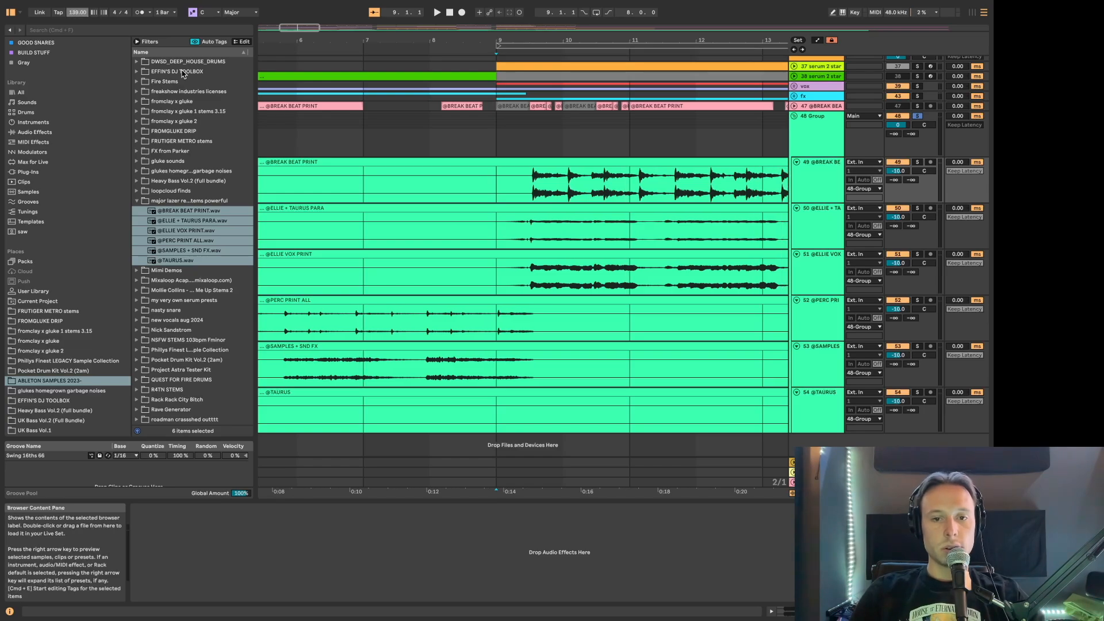
pyautogui.press('Down')
pyautogui.press('Down')
pyautogui.press('Down')
pyautogui.press('Down')
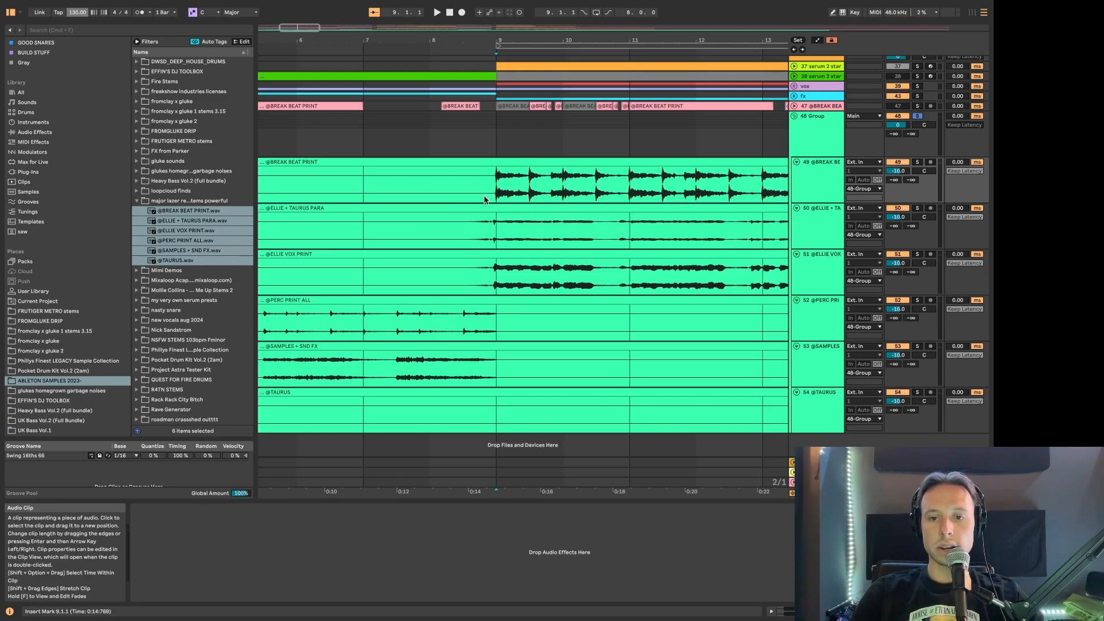
pyautogui.hscroll(5, 498, 193)
pyautogui.press('-')
pyautogui.press('-')
pyautogui.press('-')
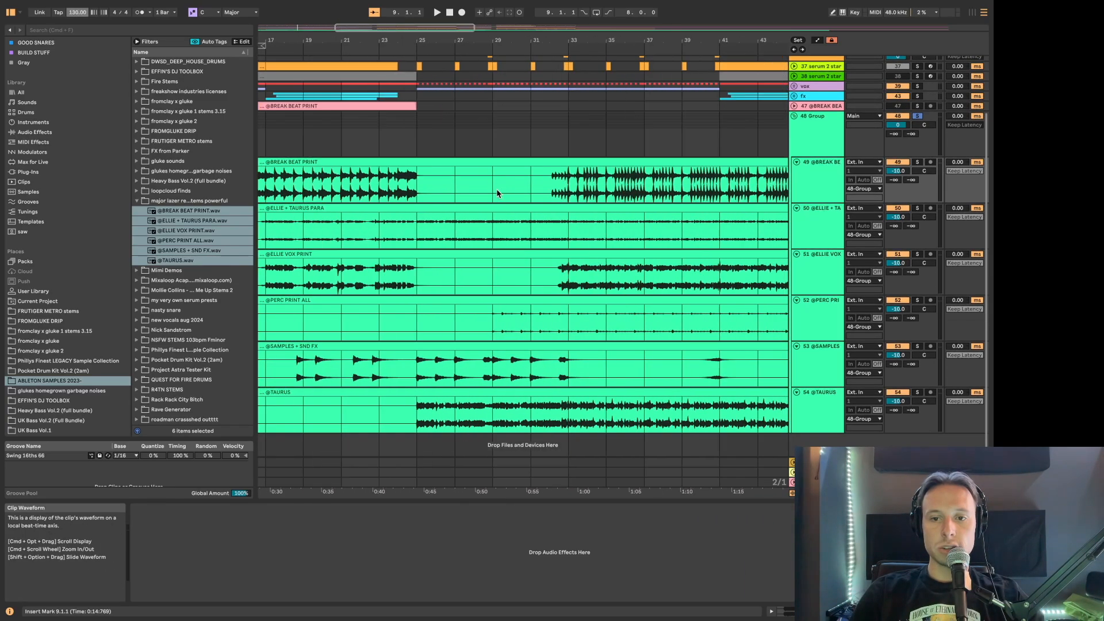
pyautogui.click(519, 196)
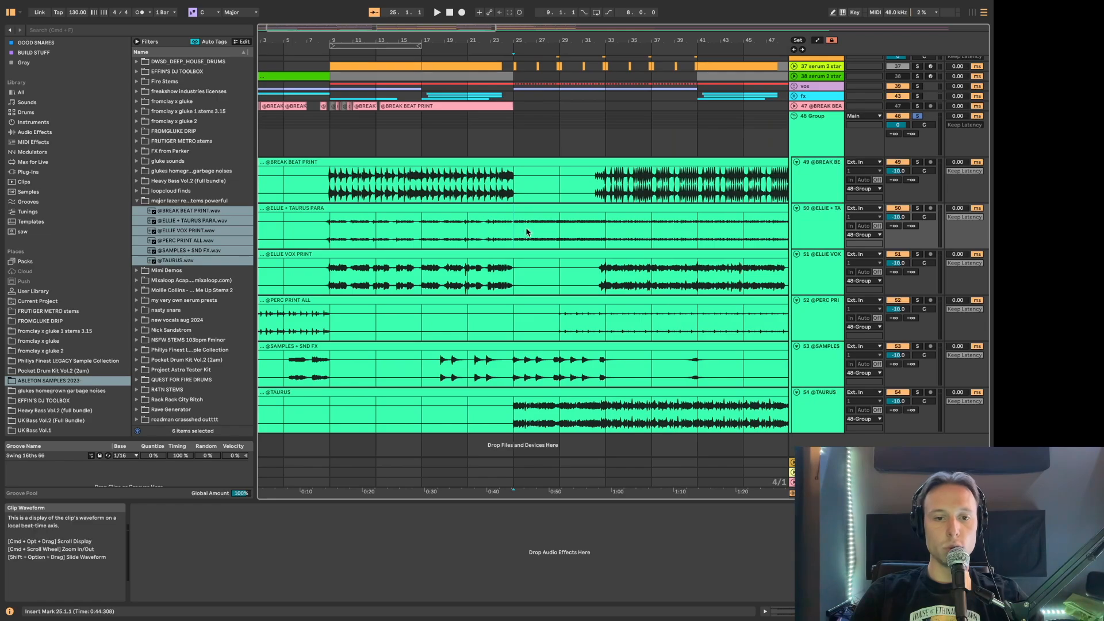
pyautogui.moveTo(525, 199); pyautogui.dragTo(315, 389)
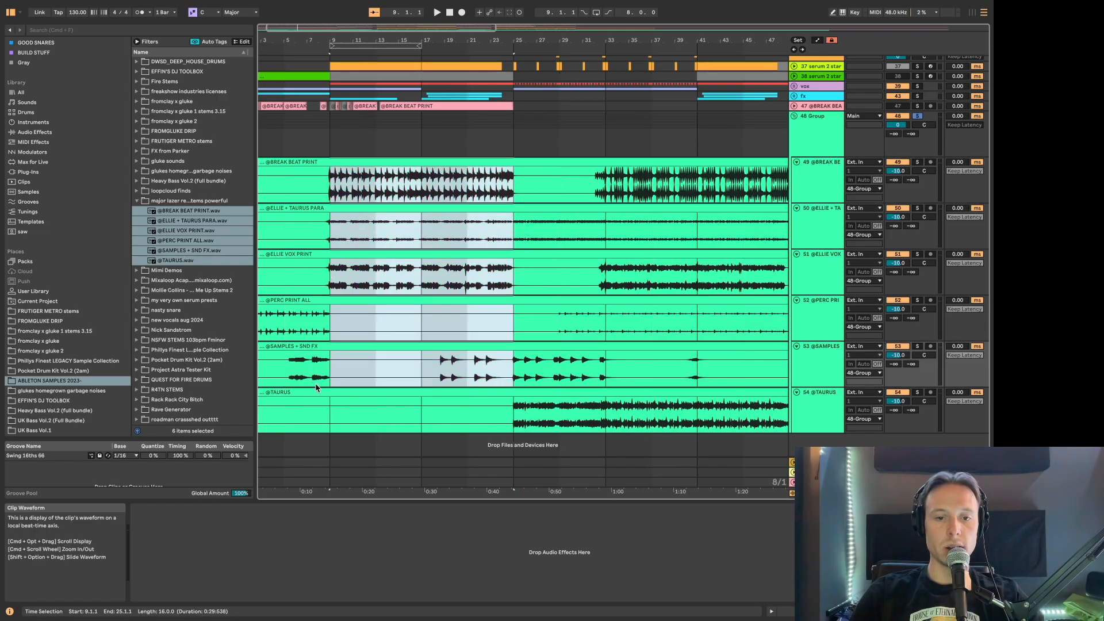
pyautogui.hscroll(-2, 394, 284)
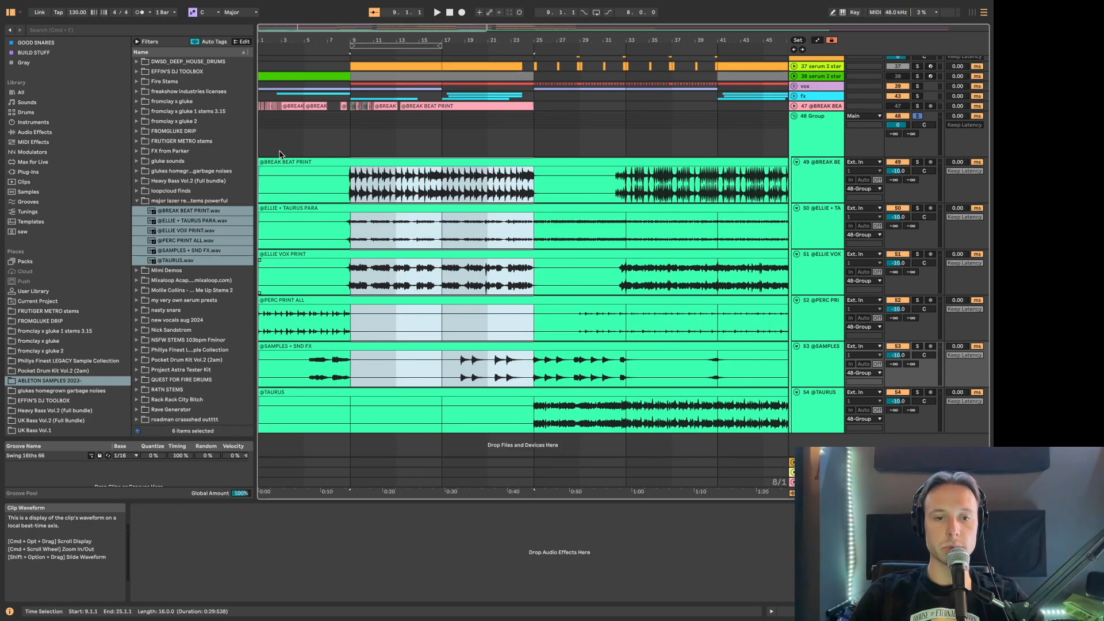
pyautogui.click(330, 162)
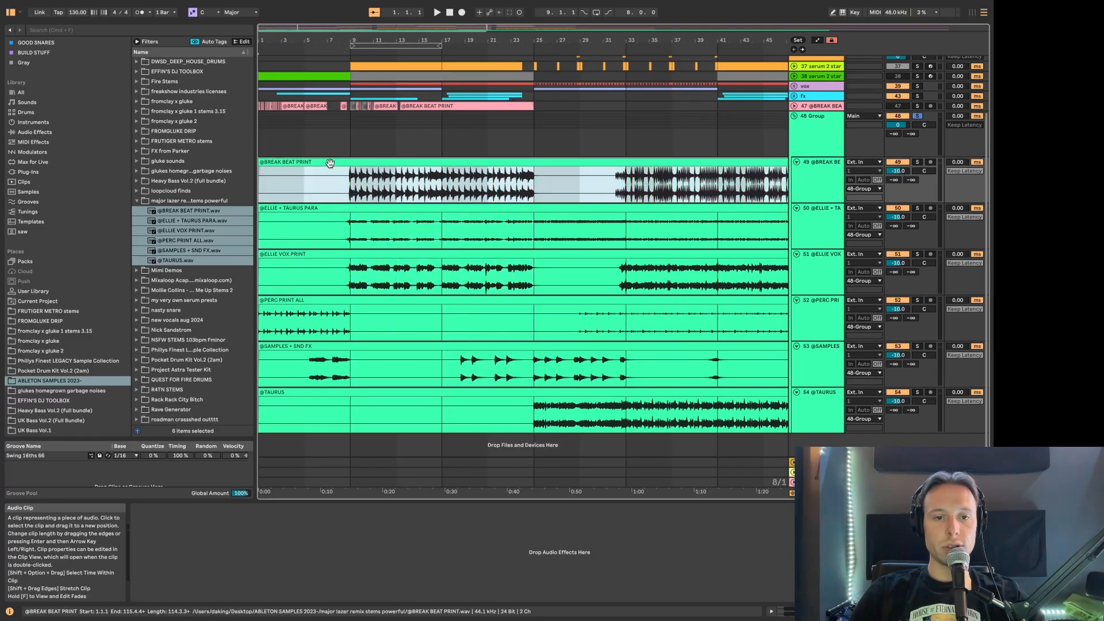
pyautogui.keyDown('shift'); pyautogui.click(330, 391); pyautogui.keyUp('shift')
pyautogui.doubleClick(330, 390)
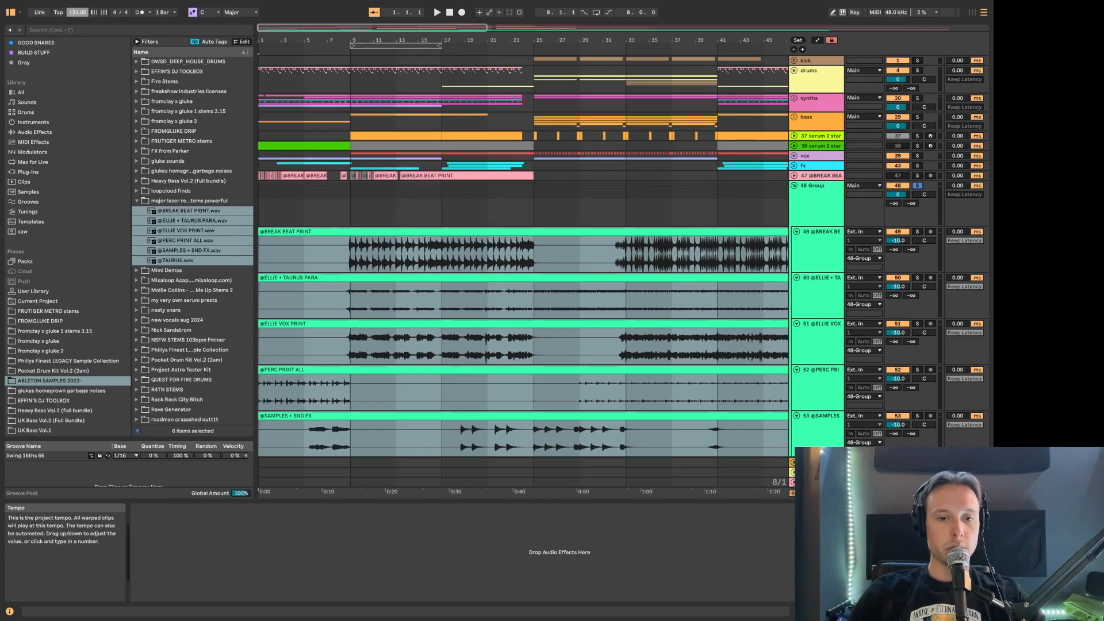
pyautogui.moveTo(77, 12); pyautogui.dragTo(77, 4)
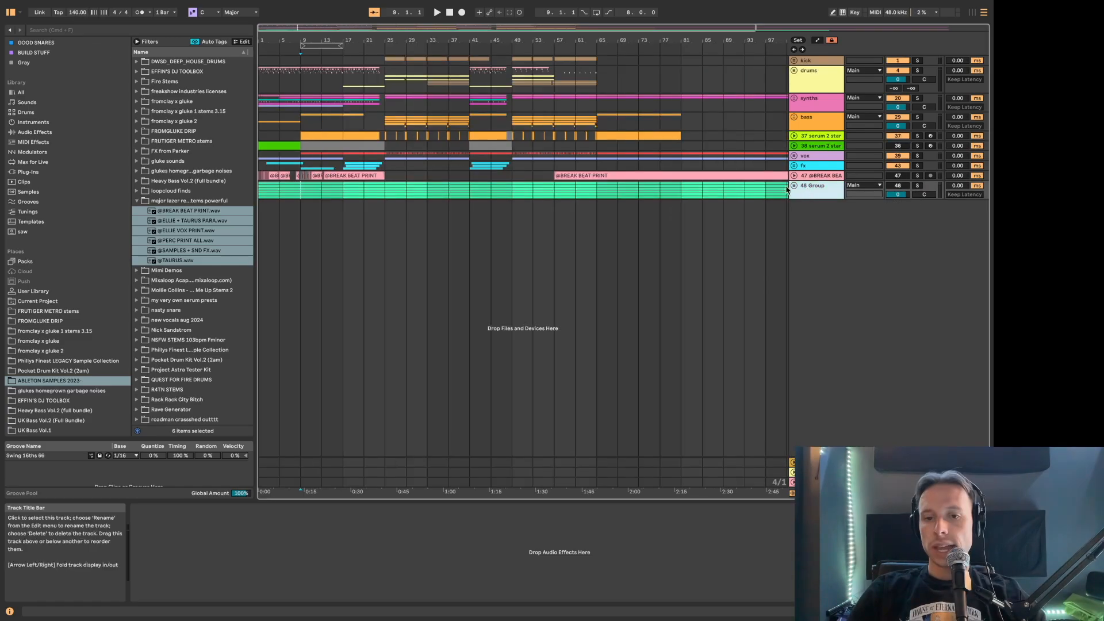
# - Select bars 1 to 129 of the folded stem group to cover the full length of the stems
pyautogui.press('super+2')
pyautogui.press('super+2')
pyautogui.moveTo(266, 193); pyautogui.dragTo(638, 197)
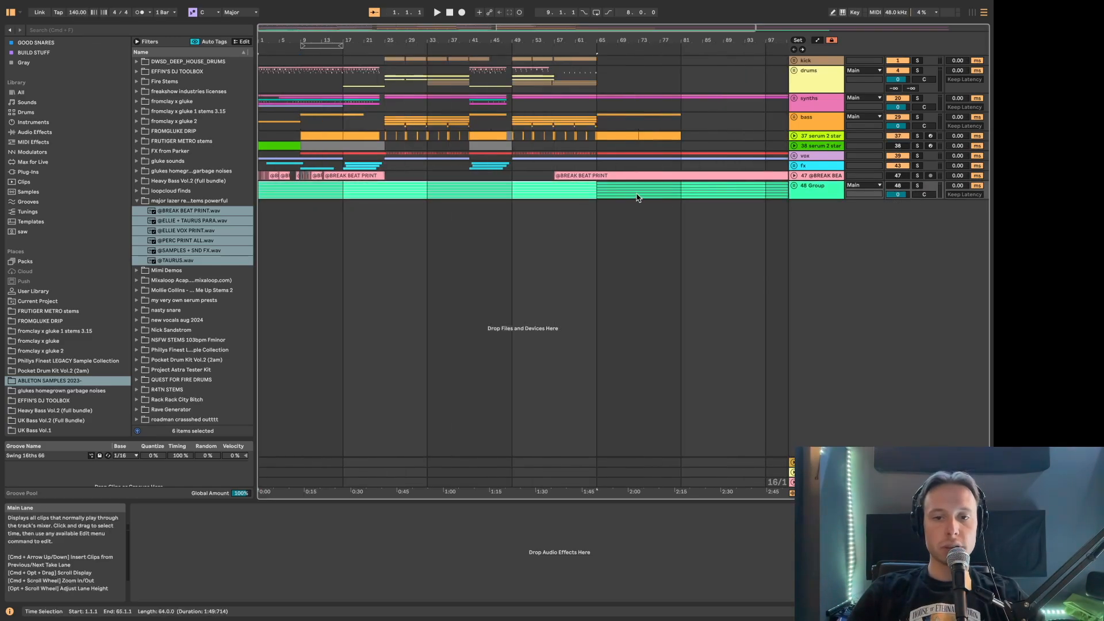
pyautogui.press('-')
pyautogui.moveTo(705, 191); pyautogui.dragTo(265, 194)
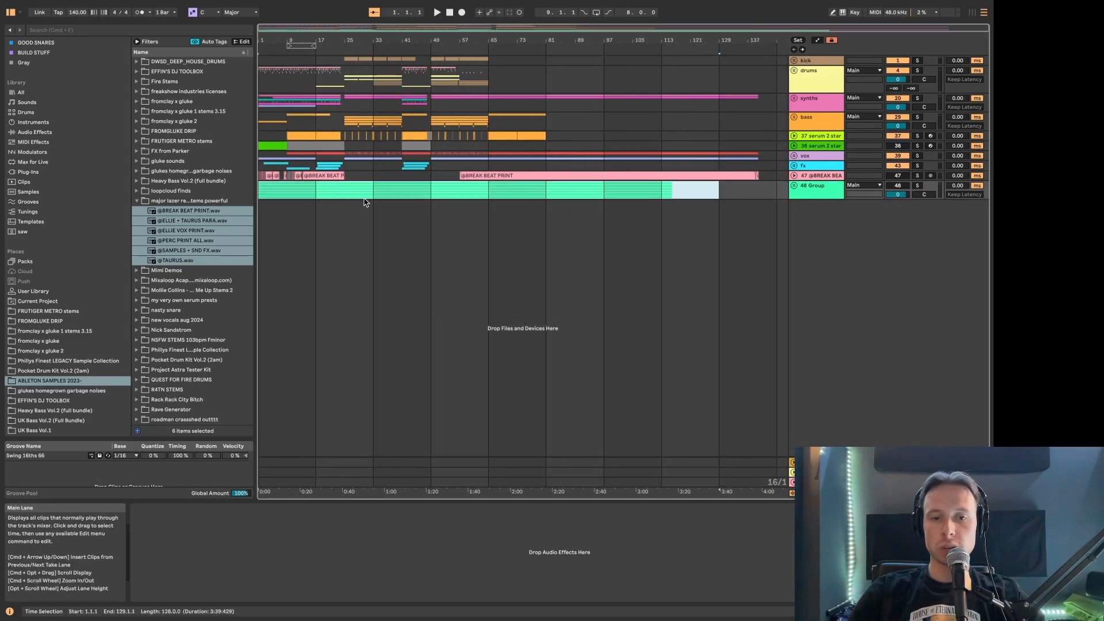
pyautogui.press('+')
pyautogui.press('Delete')
pyautogui.press('super+1')
pyautogui.press('super+1')
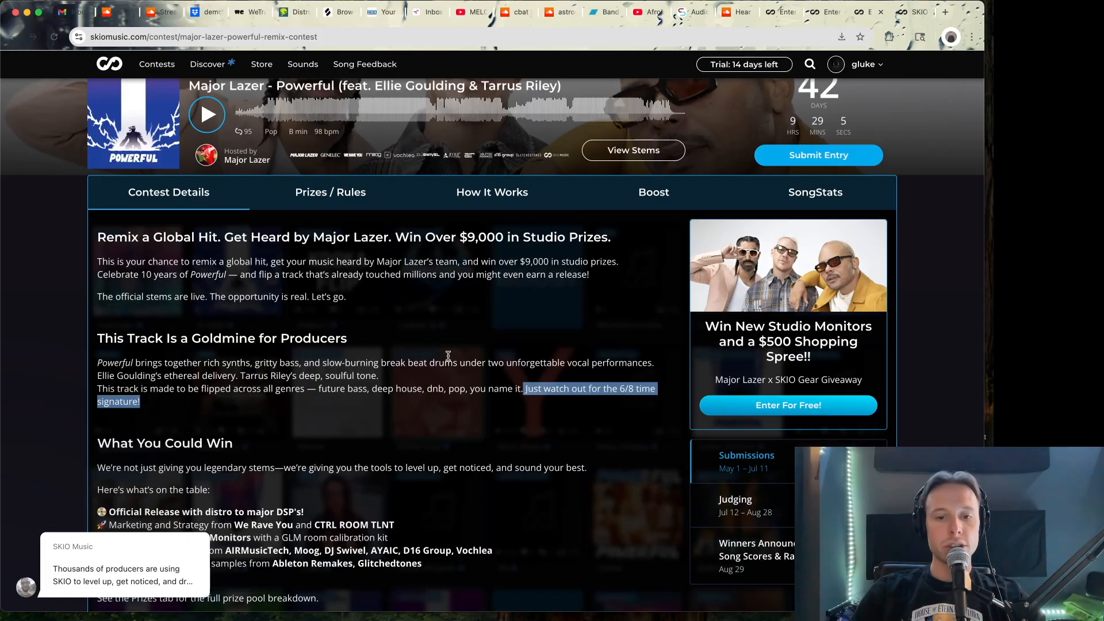
pyautogui.scroll(-3, 311, 259)
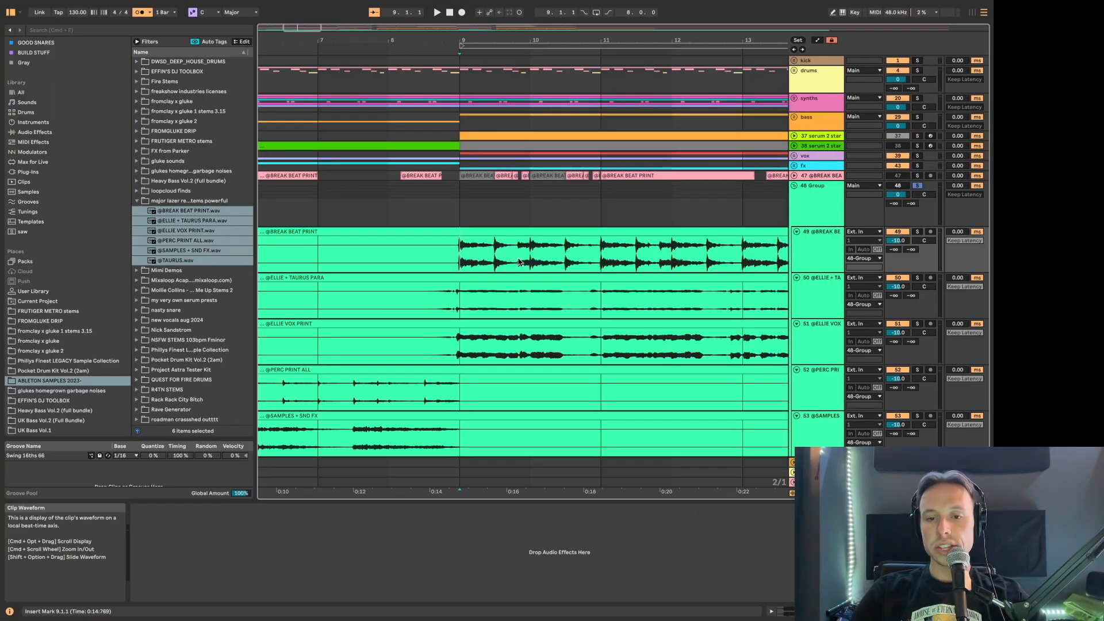
pyautogui.scroll(-3, 519, 262)
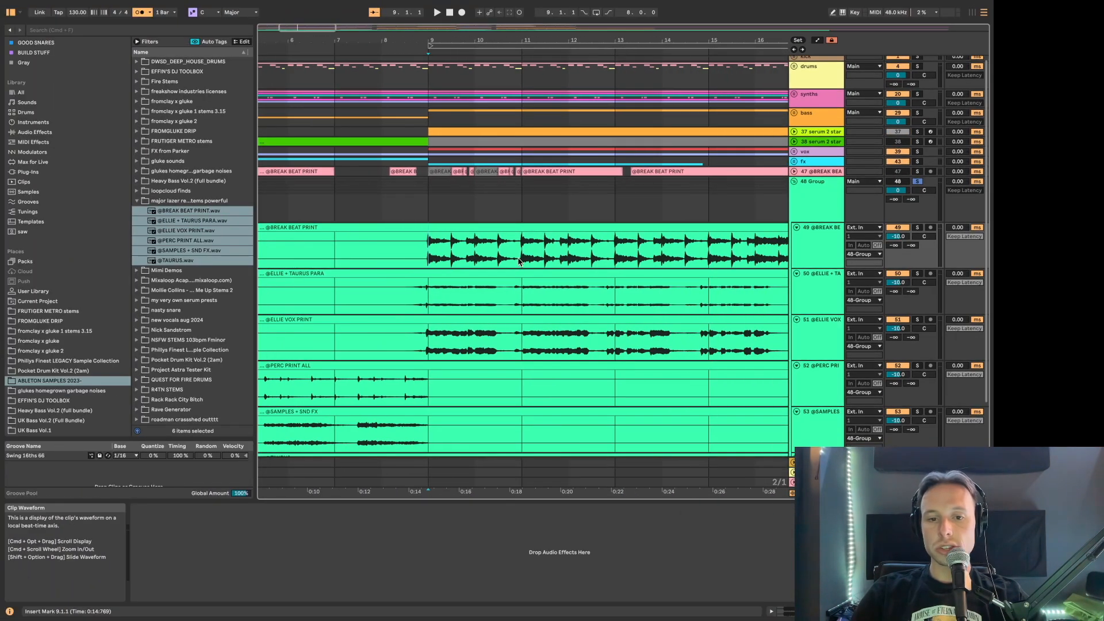
pyautogui.scroll(3, 498, 232)
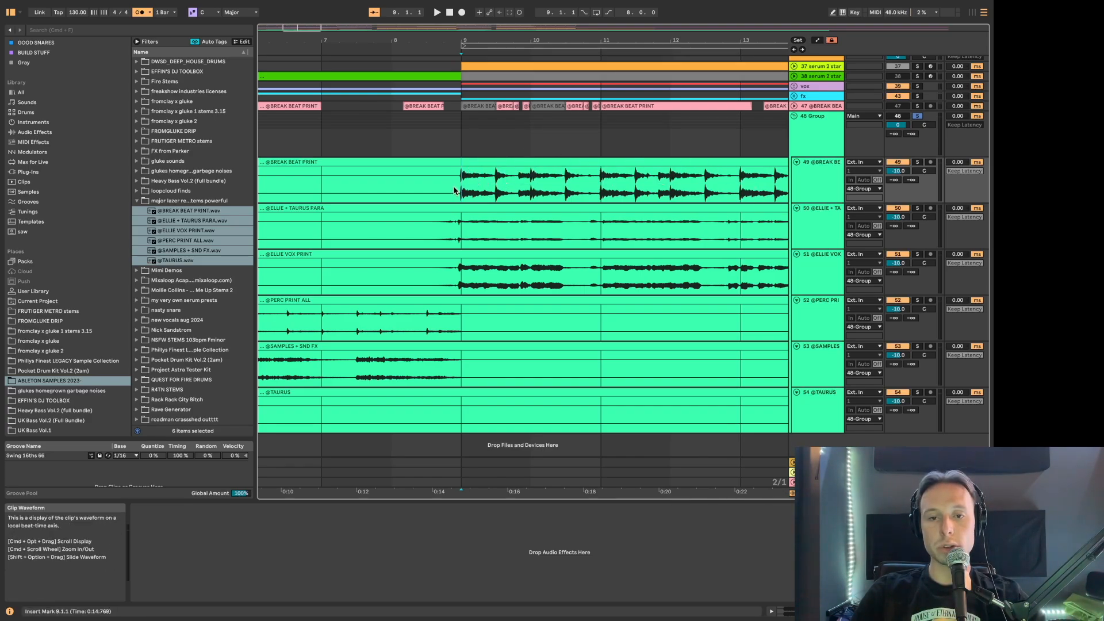
pyautogui.moveTo(460, 190); pyautogui.dragTo(740, 271)
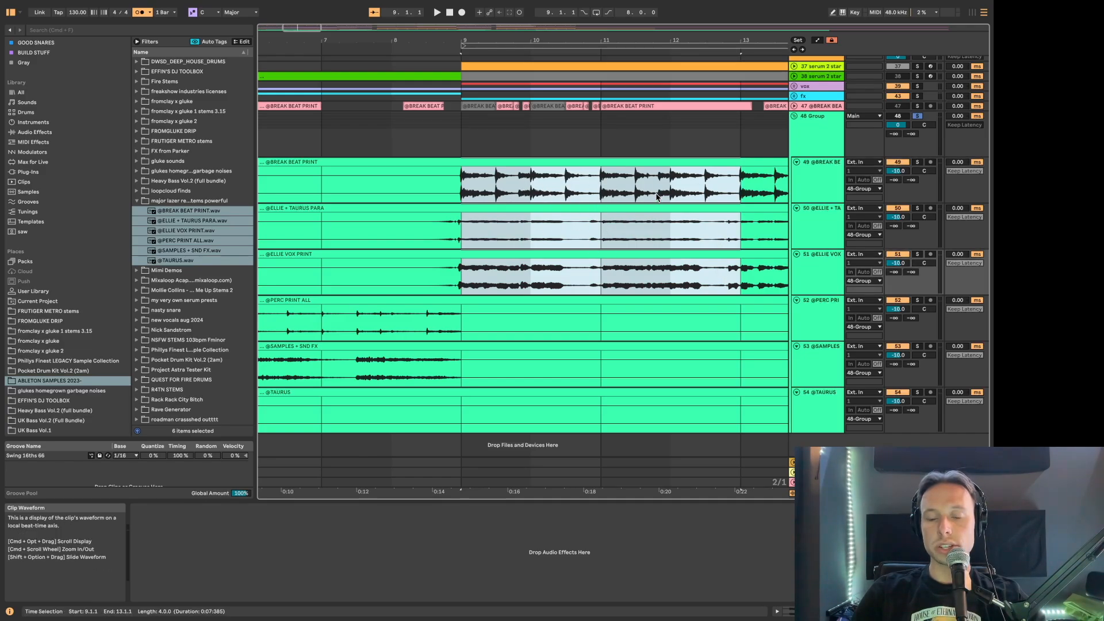
pyautogui.click(501, 181)
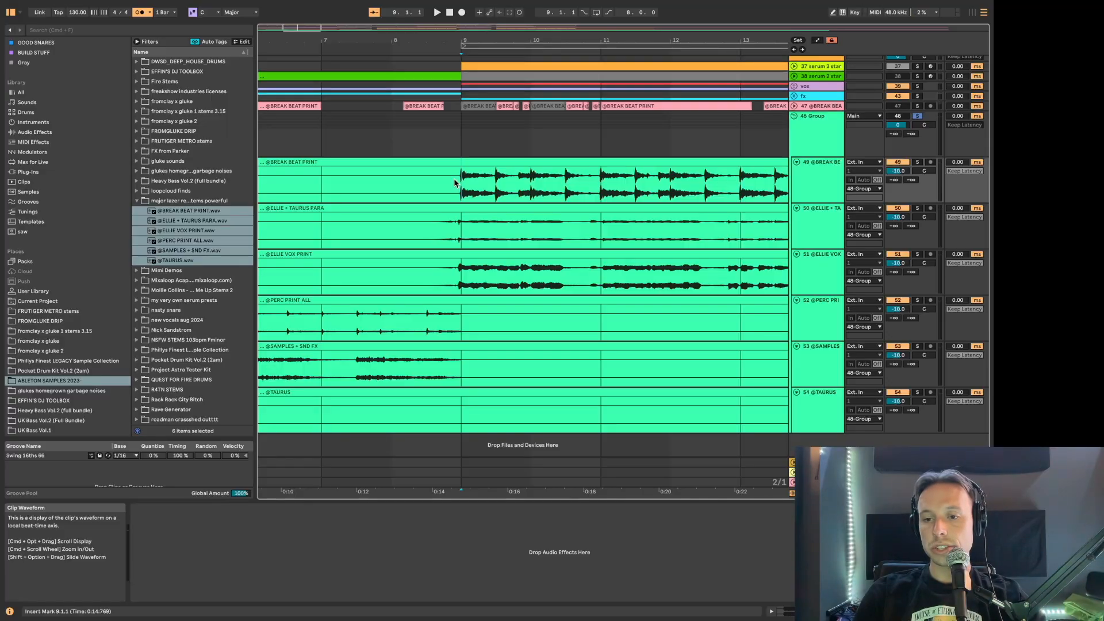
pyautogui.press('space')
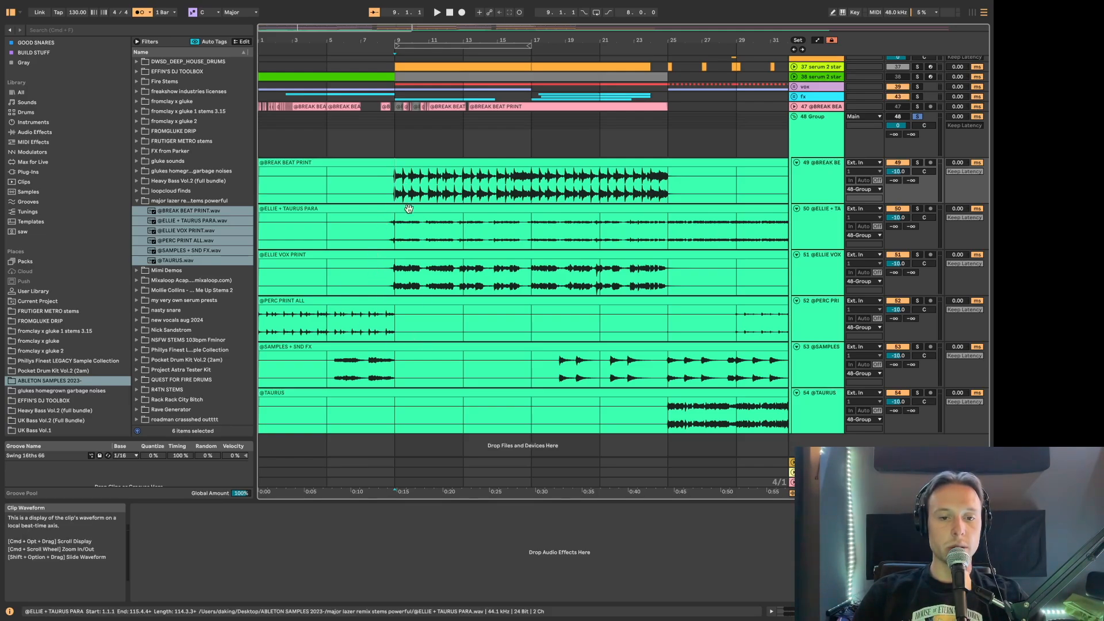
pyautogui.moveTo(396, 270); pyautogui.dragTo(648, 276)
pyautogui.moveTo(396, 281); pyautogui.dragTo(659, 279)
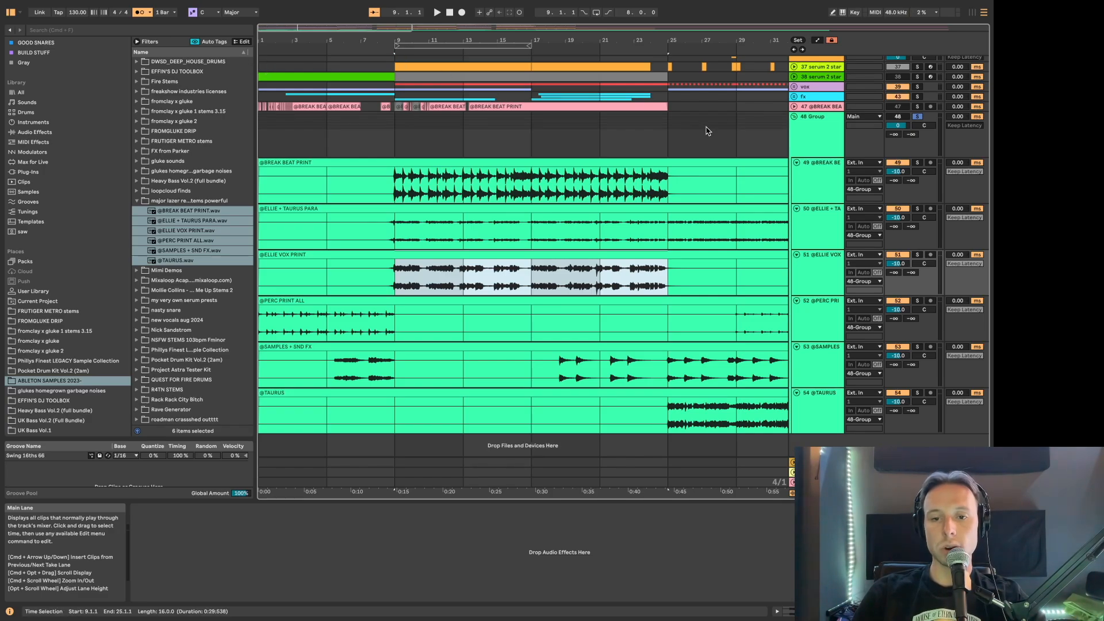
# - Place the insert marker at bar 1 and play the full remix arrangement from there
pyautogui.click(271, 85)
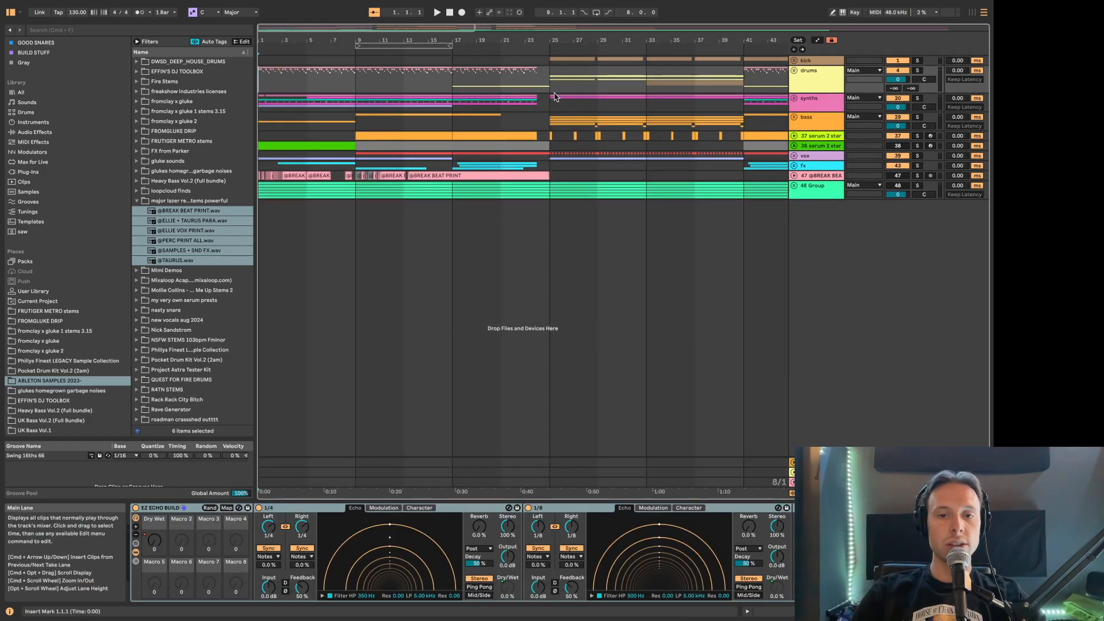
pyautogui.scroll(-3, 520, 97)
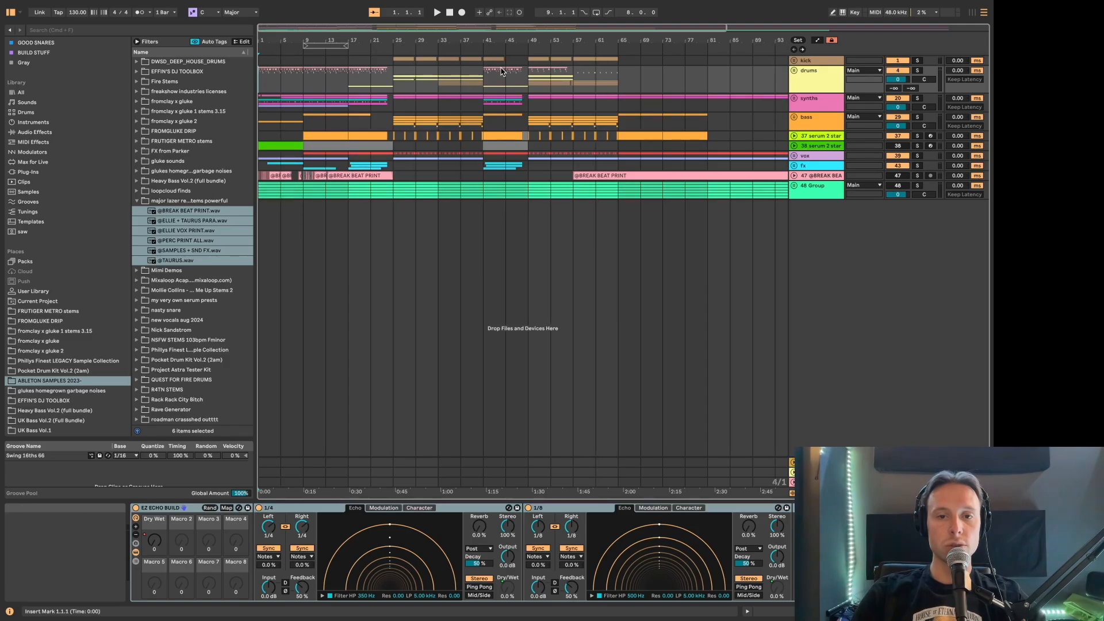
pyautogui.moveTo(484, 62); pyautogui.dragTo(532, 166)
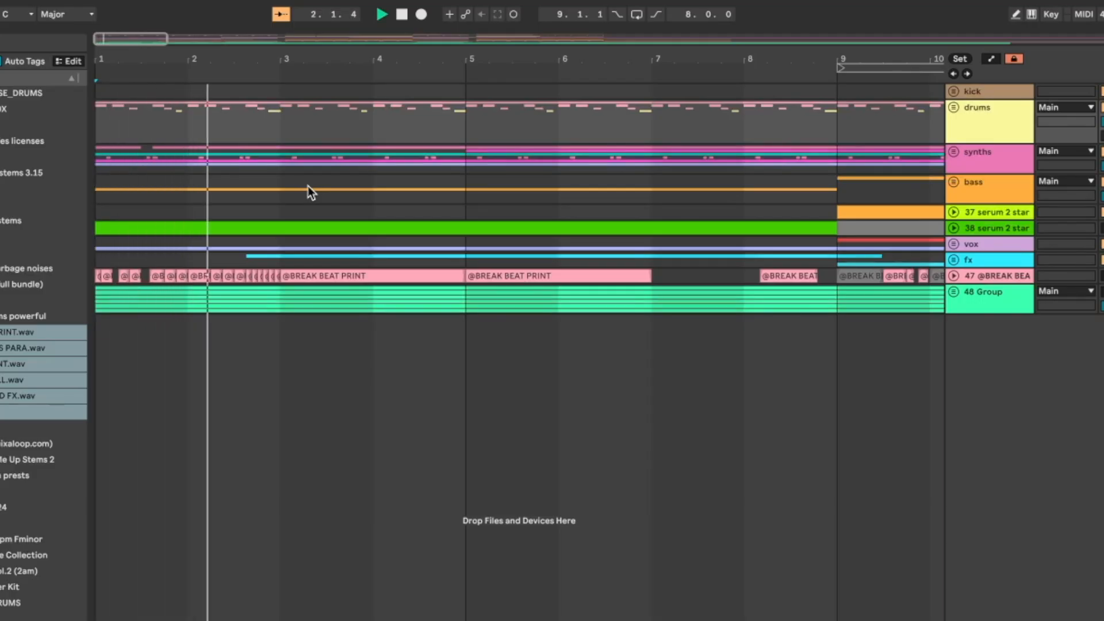
pyautogui.press('+')
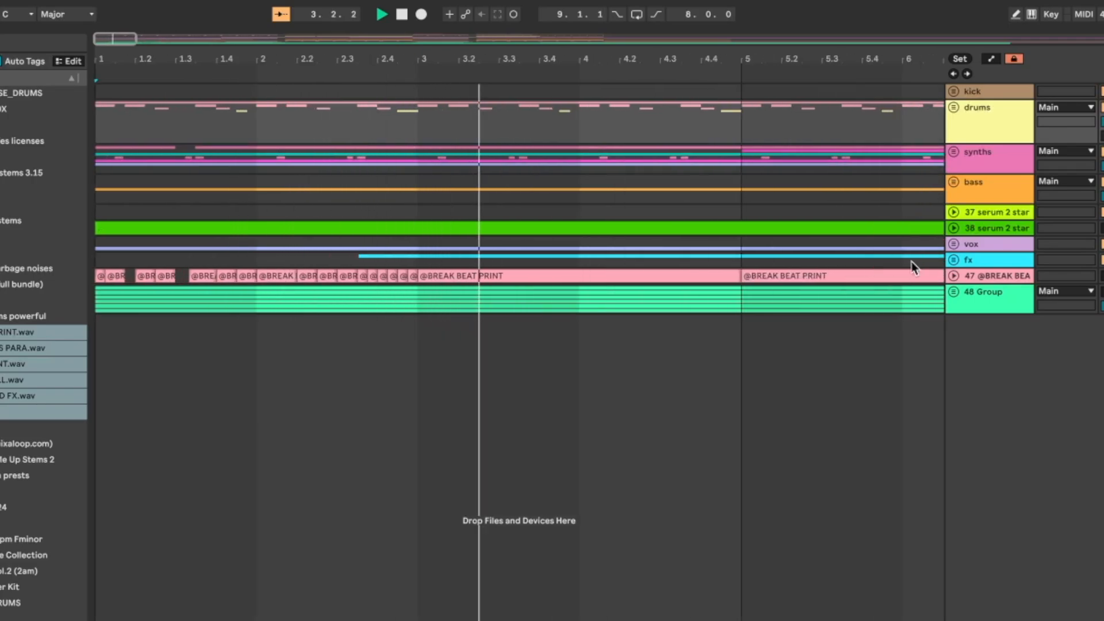
pyautogui.doubleClick(981, 248)
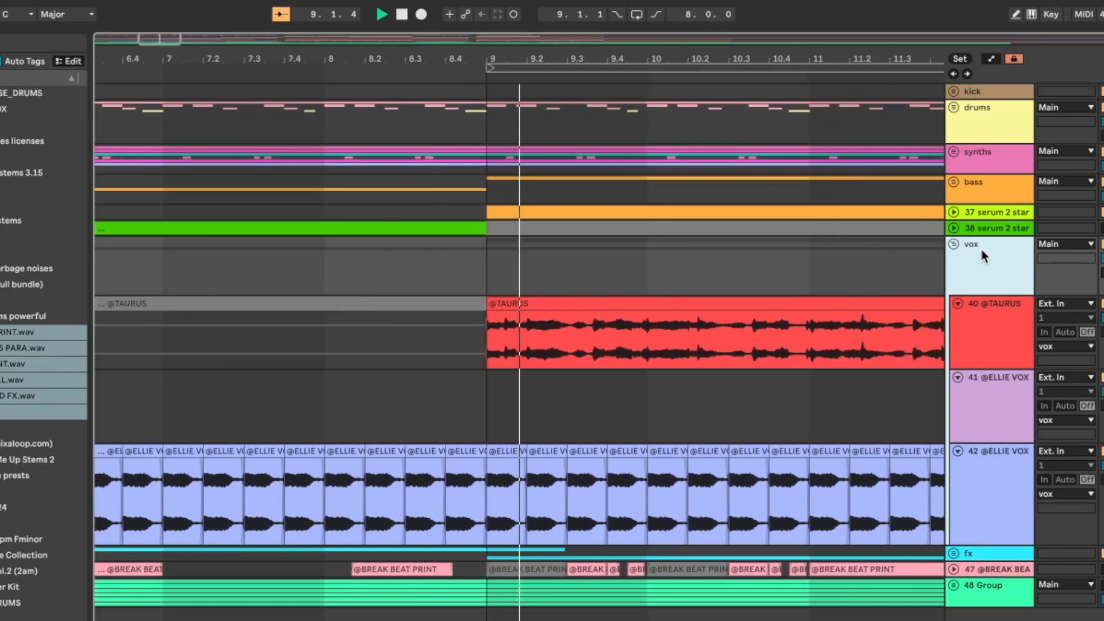
pyautogui.press('Up')
pyautogui.press('Up')
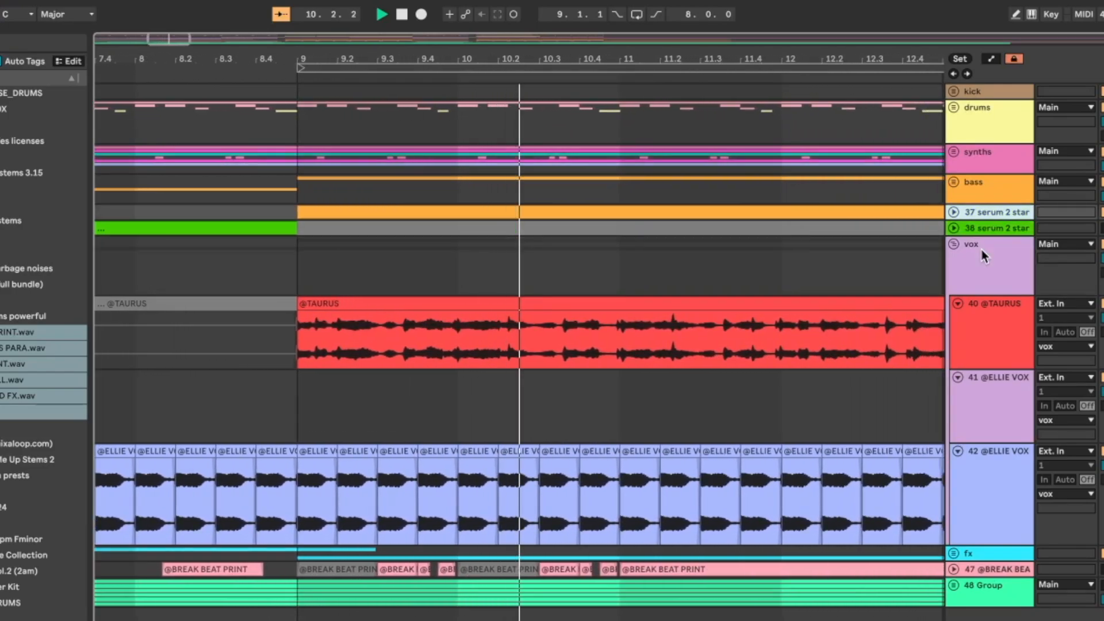
# - Unfold track 37 serum 2, the bass group and the 30 Massive track inside it
pyautogui.press('Right')
pyautogui.press('Up')
pyautogui.press('Right')
pyautogui.press('Down')
pyautogui.press('Right')
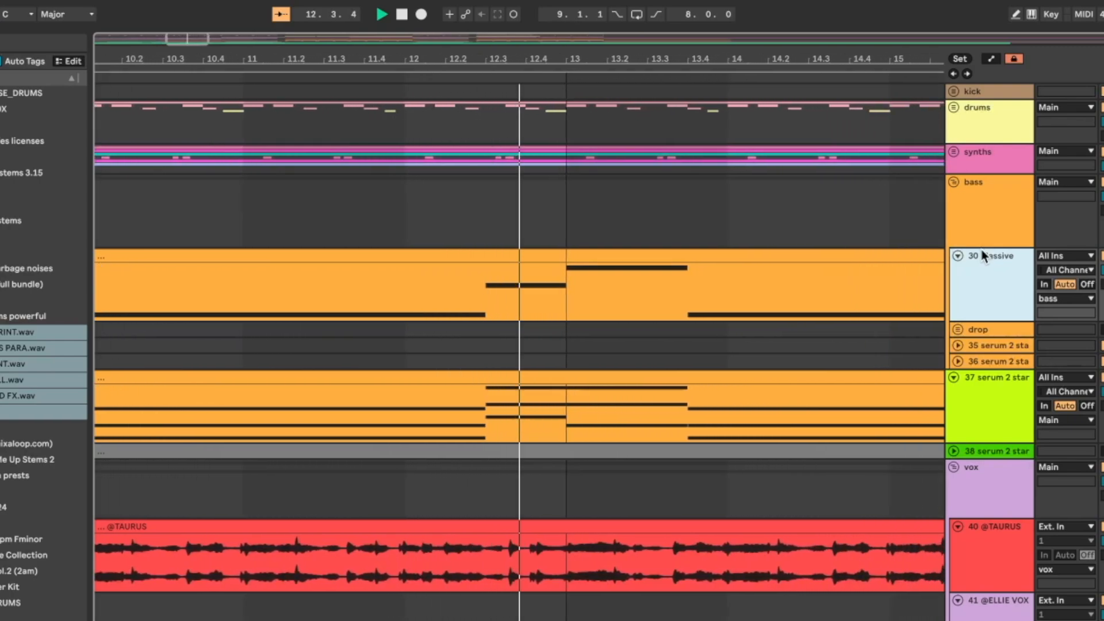
# - Fold the bass group and the vox group
pyautogui.press('Up')
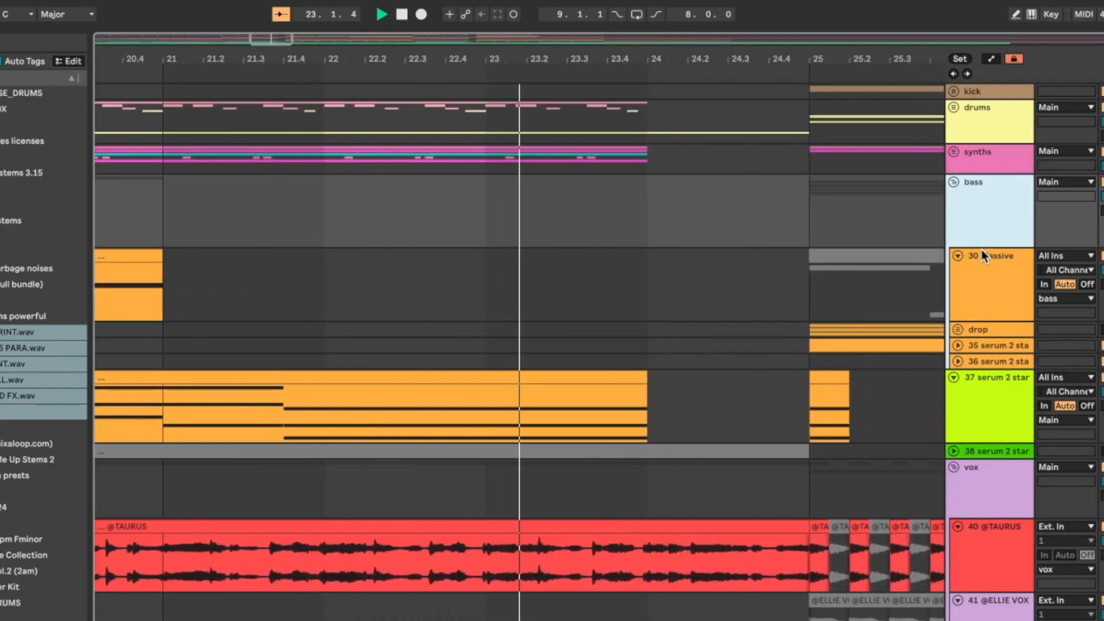
pyautogui.press('Left')
pyautogui.press('Down')
pyautogui.press('Down')
pyautogui.press('Down')
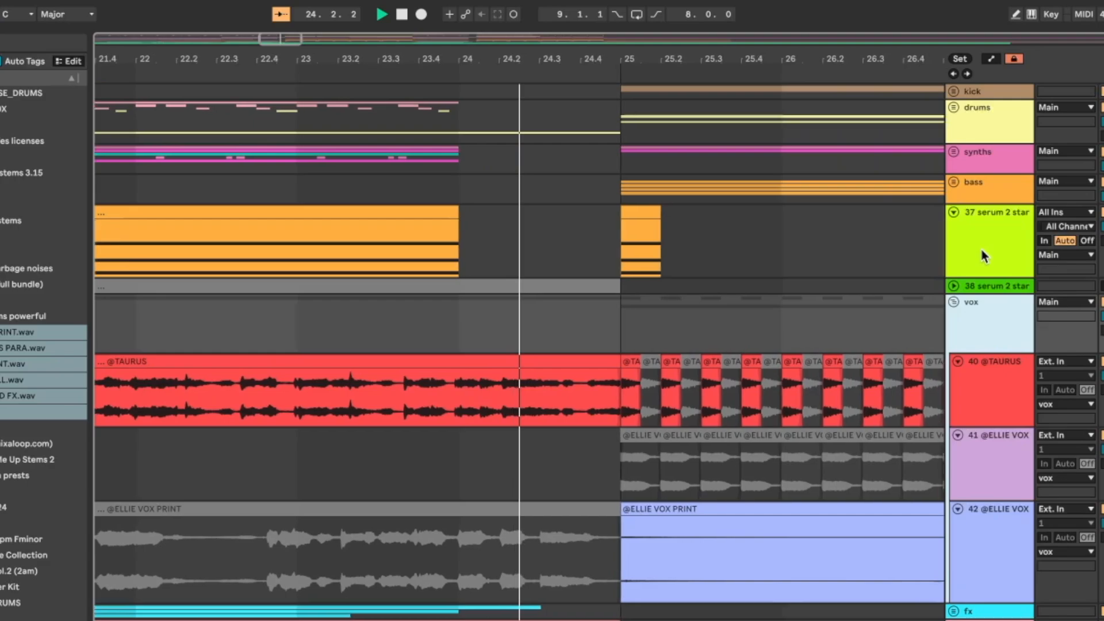
pyautogui.press('Left')
# - Unfold the bass group again and expand its 35 serum 2 track
pyautogui.press('Up')
pyautogui.press('Up')
pyautogui.press('Up')
pyautogui.press('Right')
pyautogui.press('Down')
pyautogui.press('Down')
pyautogui.press('Down')
pyautogui.press('Right')
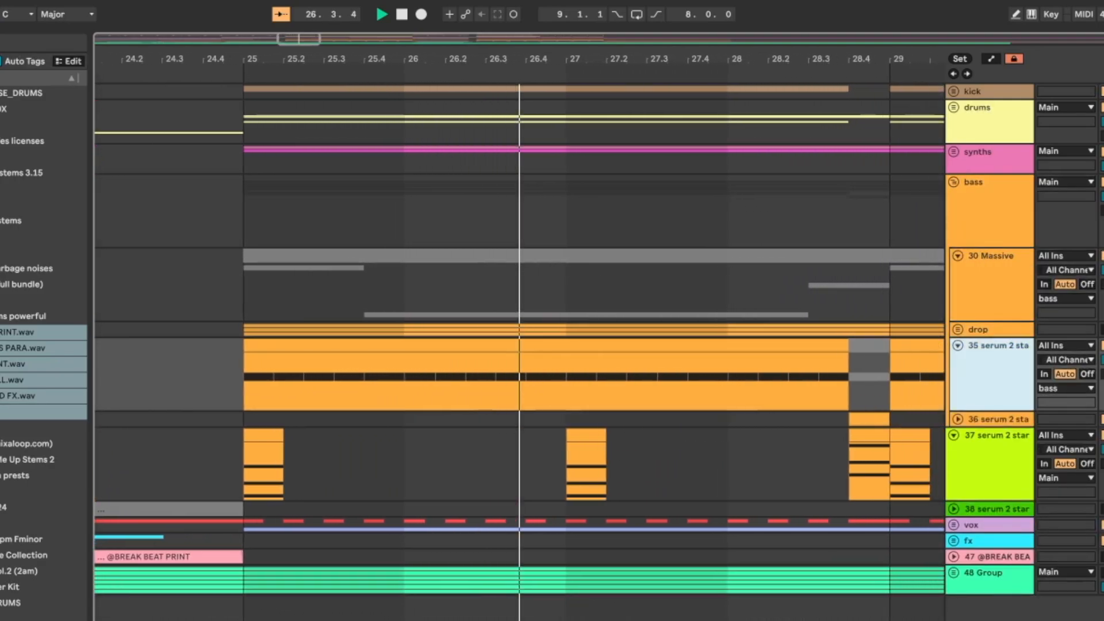
# - Show the Serum 2 instrument of track 35, examine its oscillators and LFO 1 shape, and hide its window
pyautogui.press('super+alt+p')
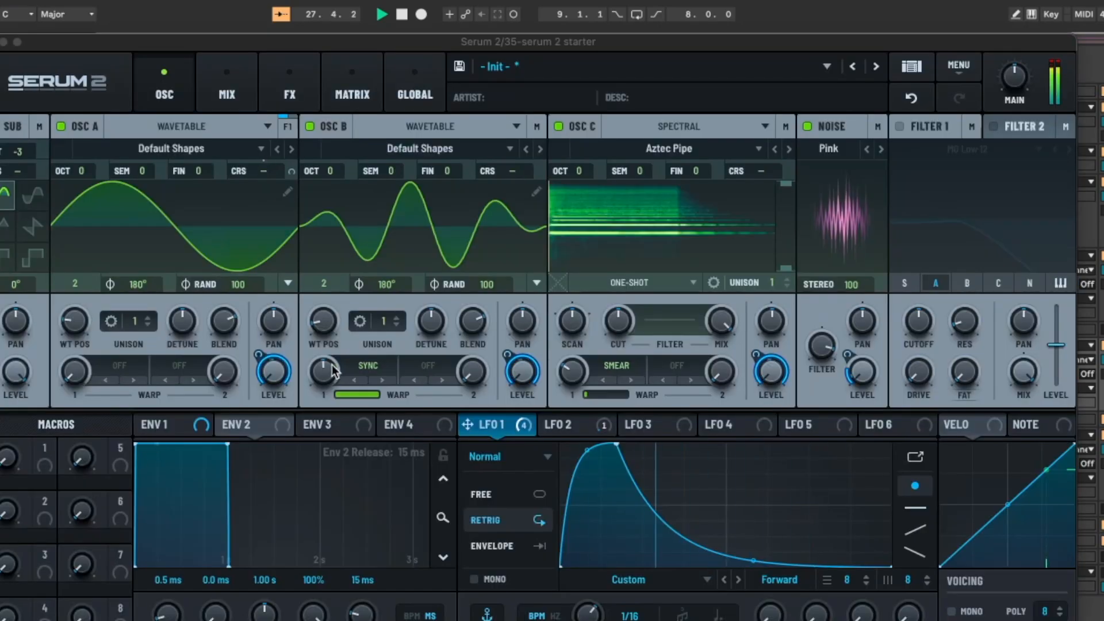
pyautogui.moveTo(475, 436); pyautogui.dragTo(205, 254)
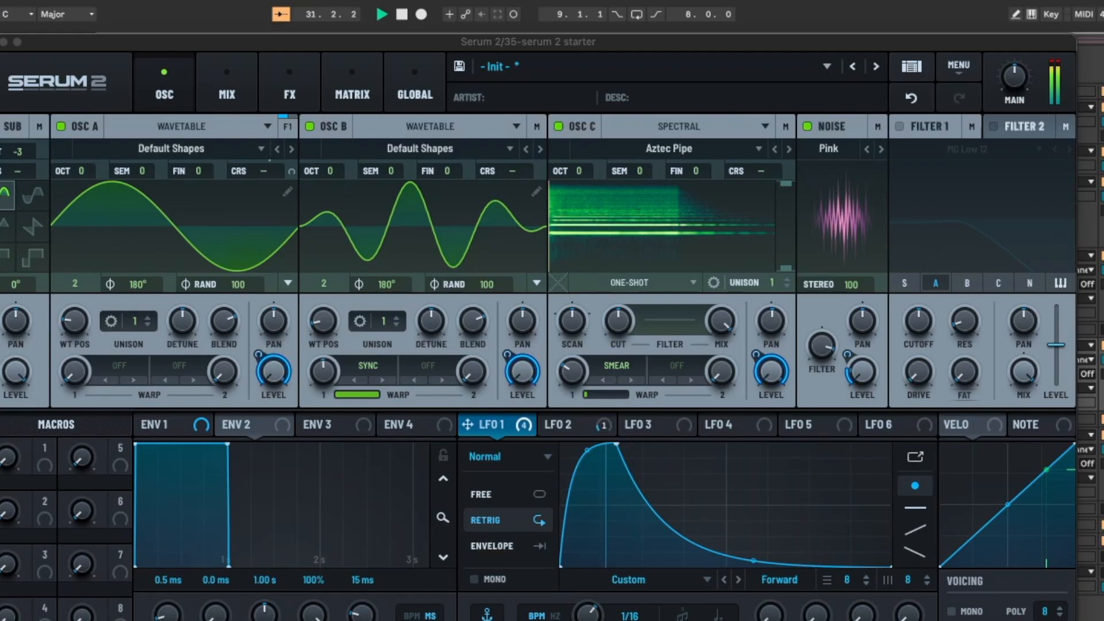
pyautogui.press('super+alt+p')
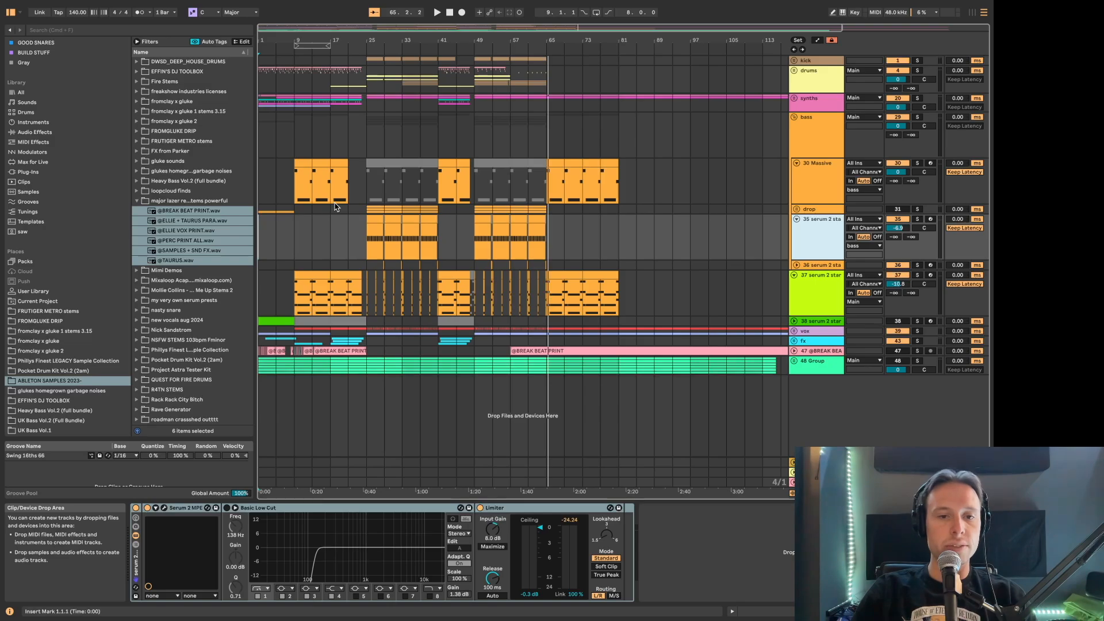
# - Unfold the drums group, inspect the tracks inside its break cuts subgroup, and fold that subgroup
pyautogui.press('+')
pyautogui.press('+')
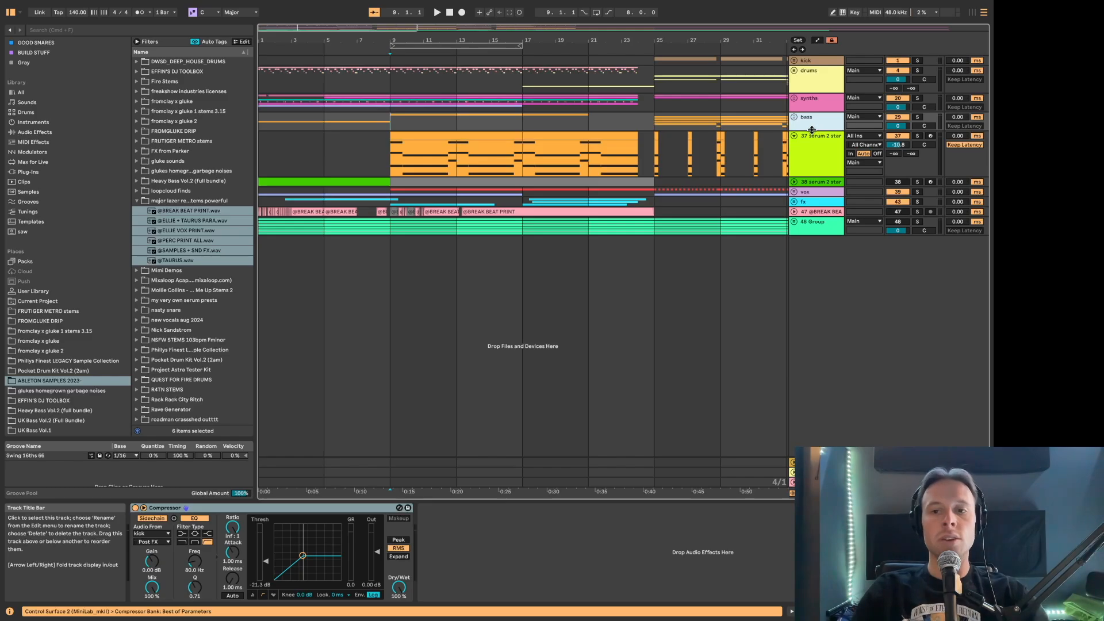
pyautogui.click(812, 130)
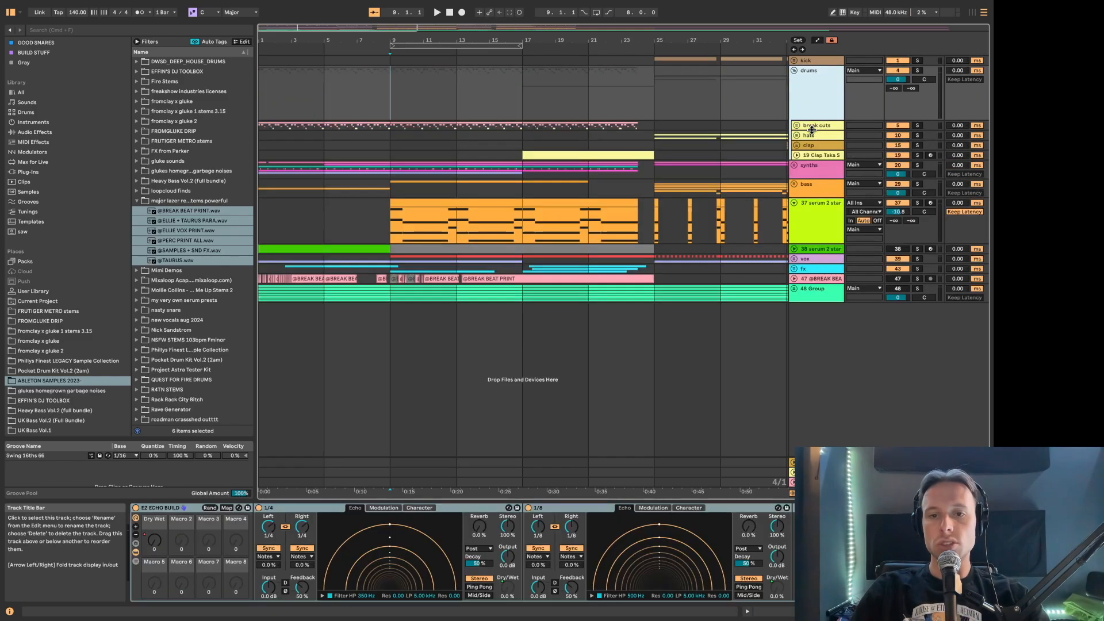
pyautogui.click(814, 133)
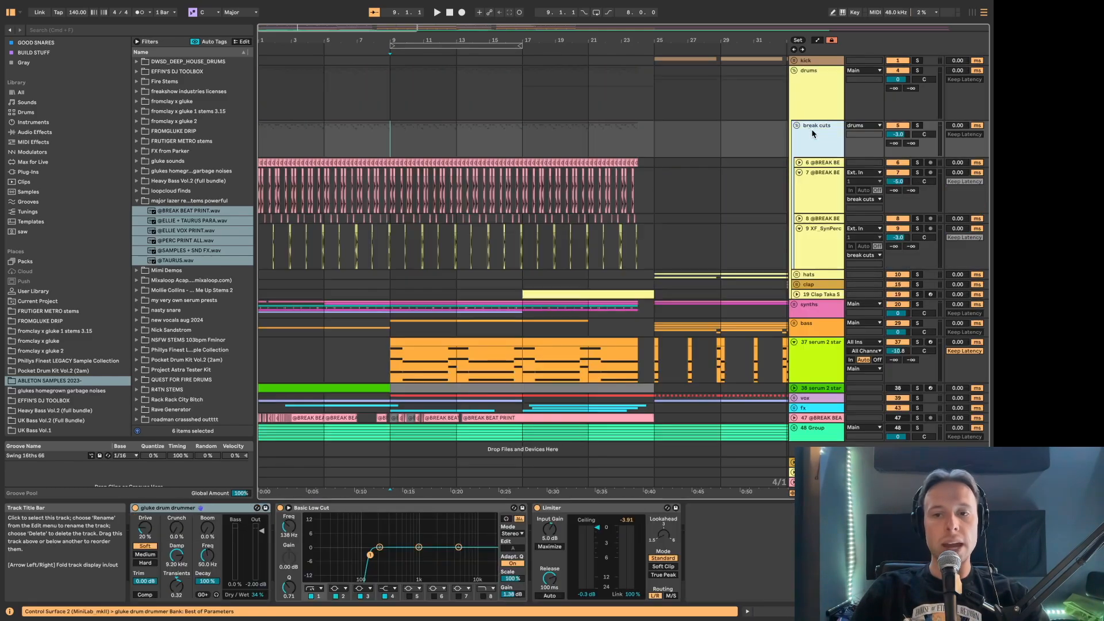
pyautogui.press('Left')
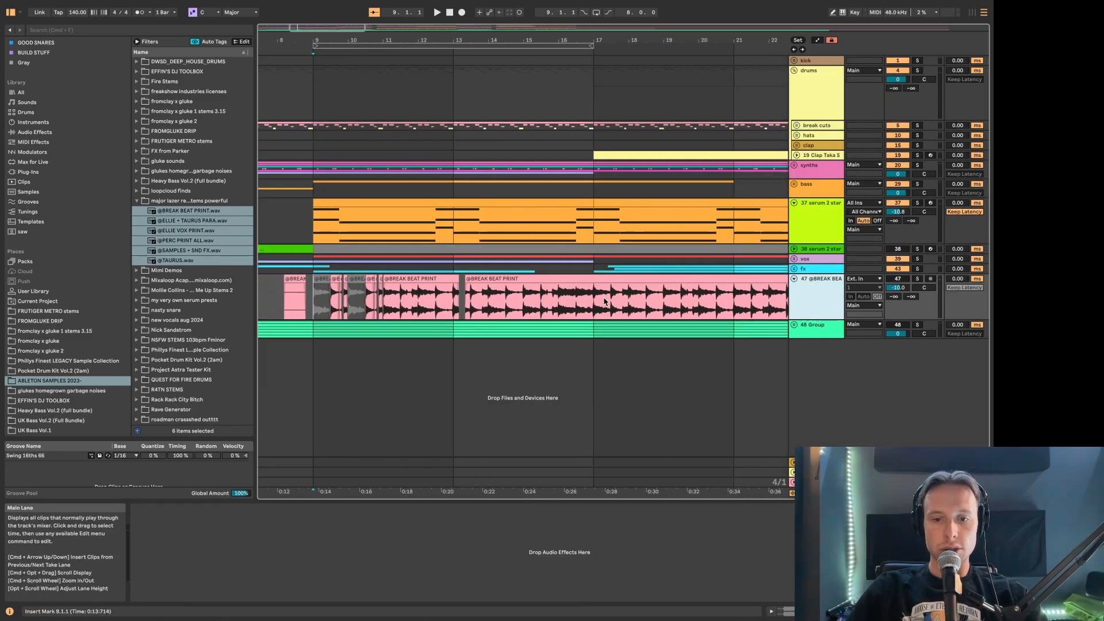
pyautogui.press('-')
pyautogui.press('-')
pyautogui.moveTo(540, 300); pyautogui.dragTo(644, 305)
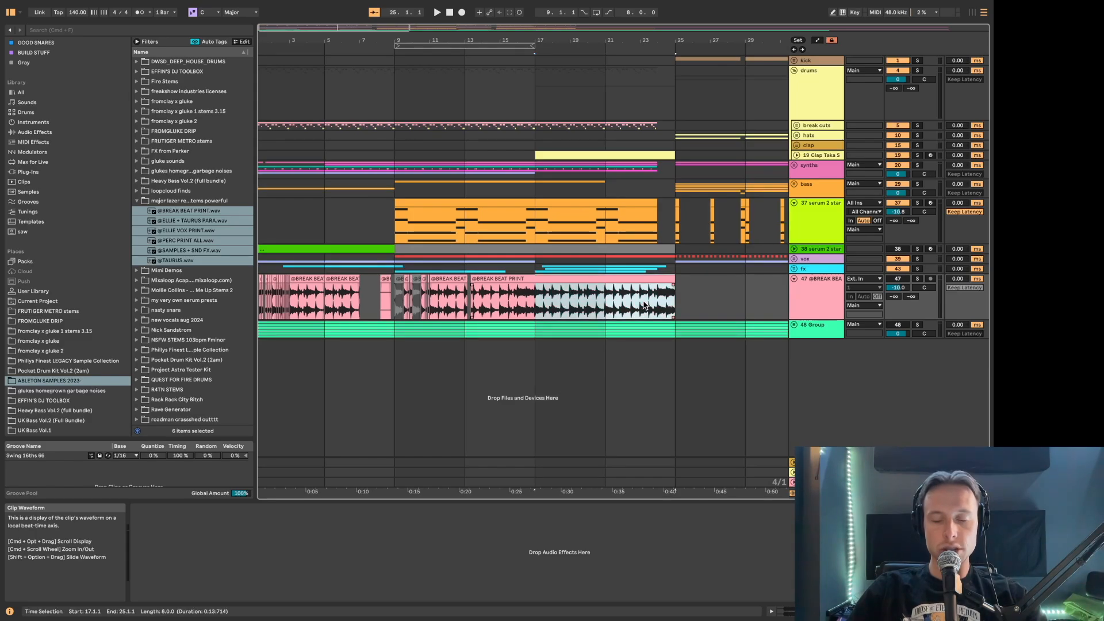
pyautogui.press('space')
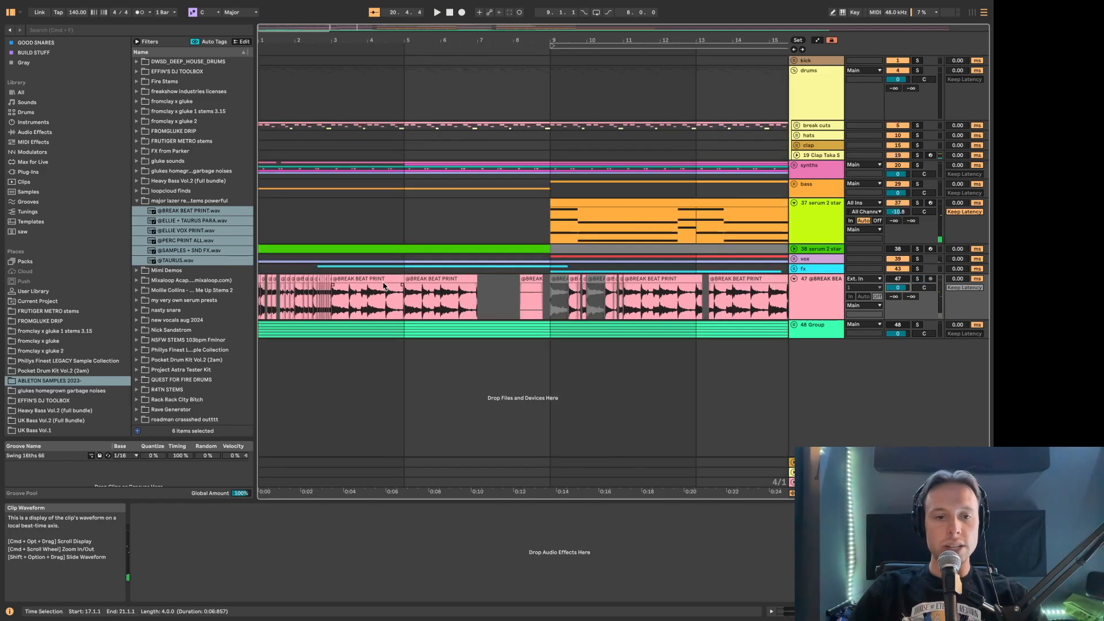
# - Unfold the break cuts group and play it soloed with bars 1 to 5 looped
pyautogui.scroll(5, 384, 286)
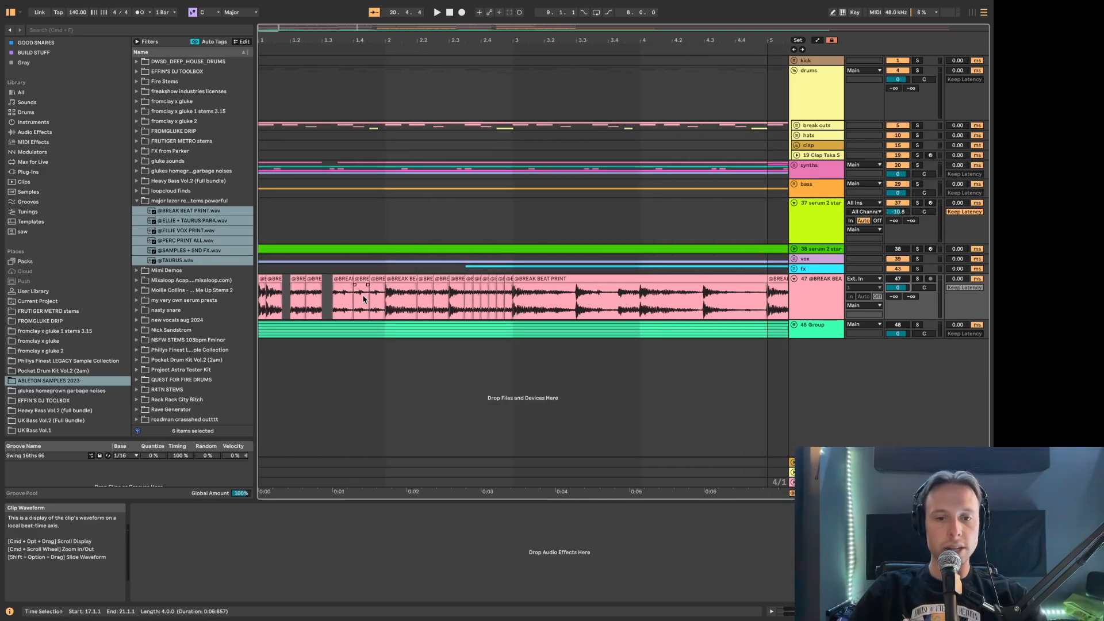
pyautogui.click(796, 125)
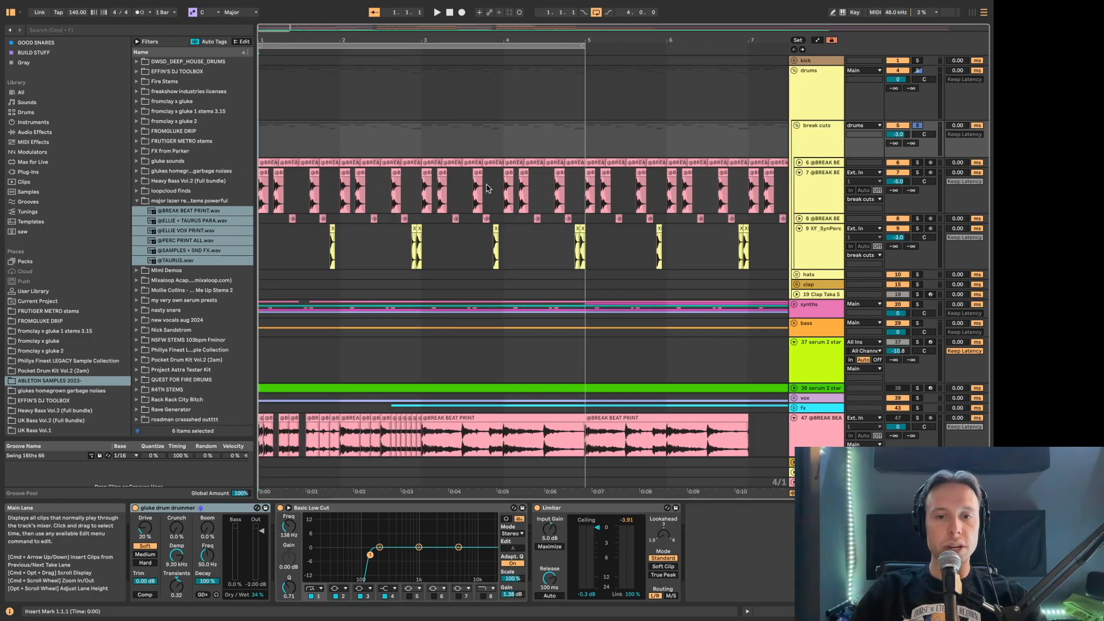
pyautogui.press('space')
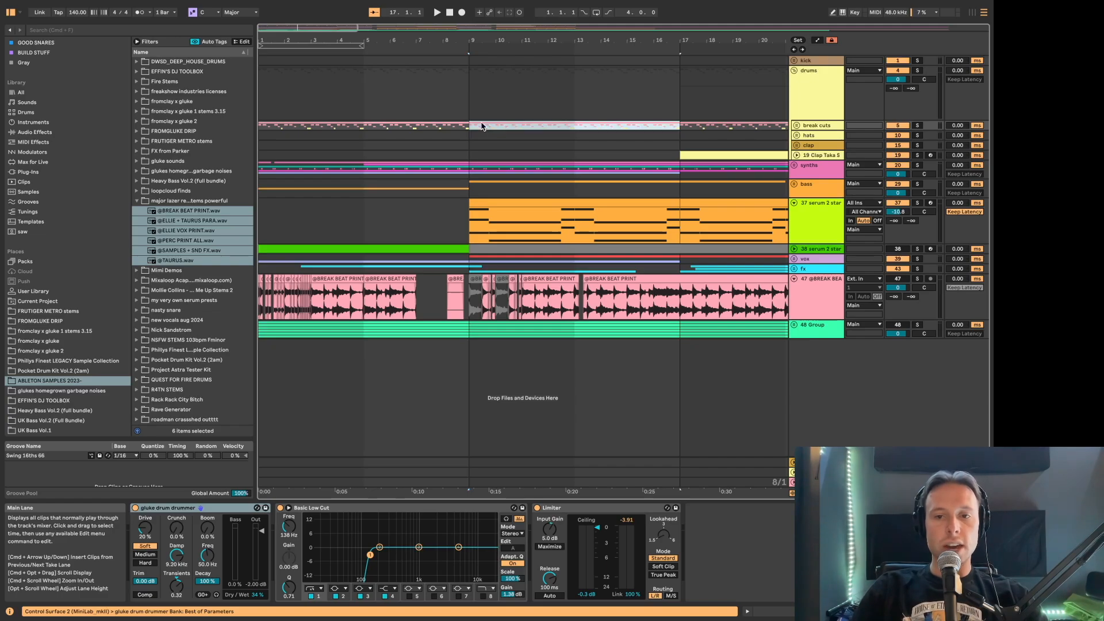
# - Loop bars 9 to 17 and play them with the vox and break cuts groups soloed
pyautogui.press('super+l')
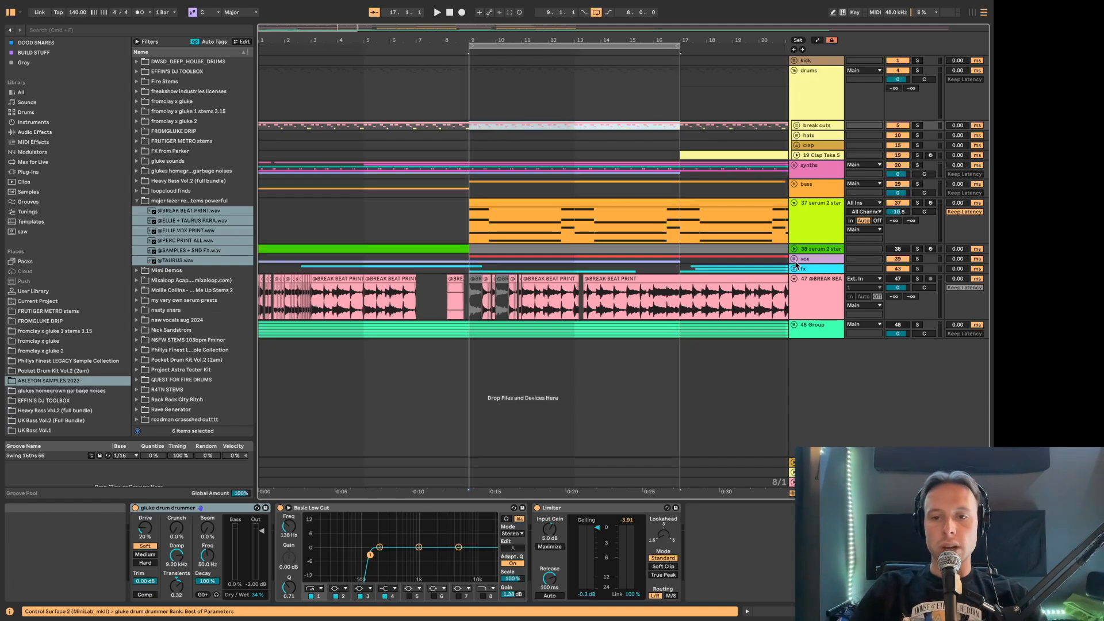
pyautogui.click(822, 236)
pyautogui.click(917, 260)
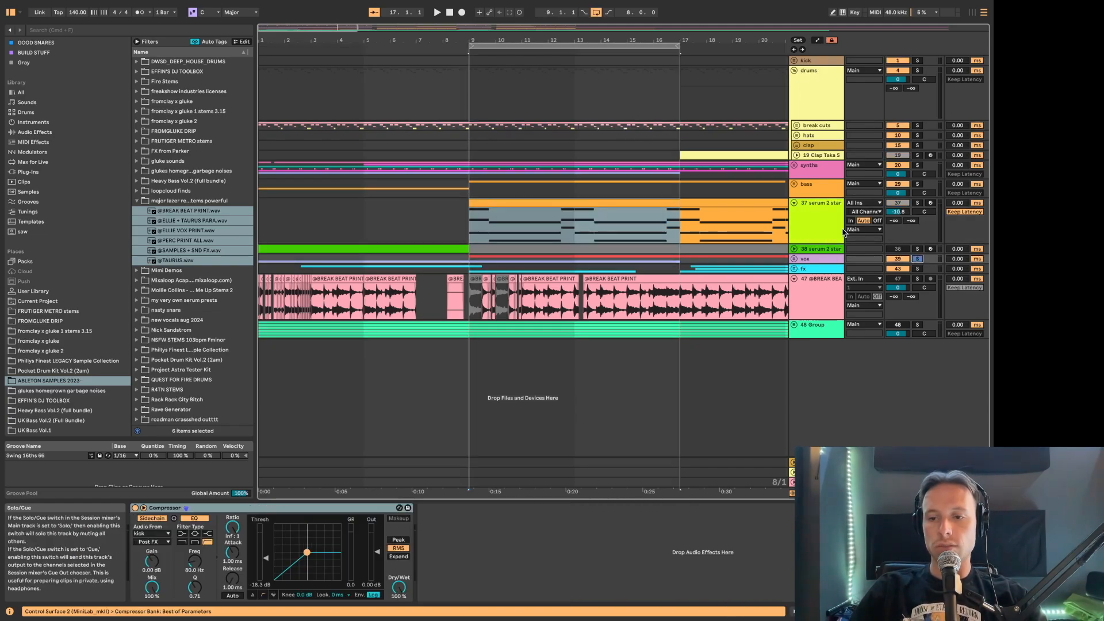
pyautogui.click(583, 190)
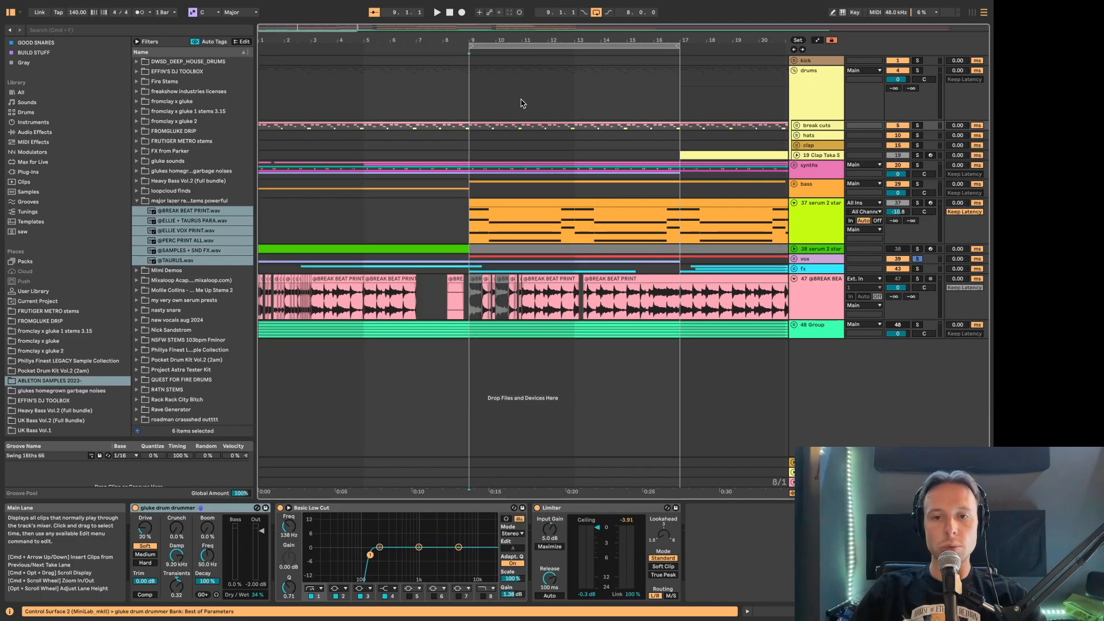
pyautogui.press('space')
pyautogui.click(918, 126)
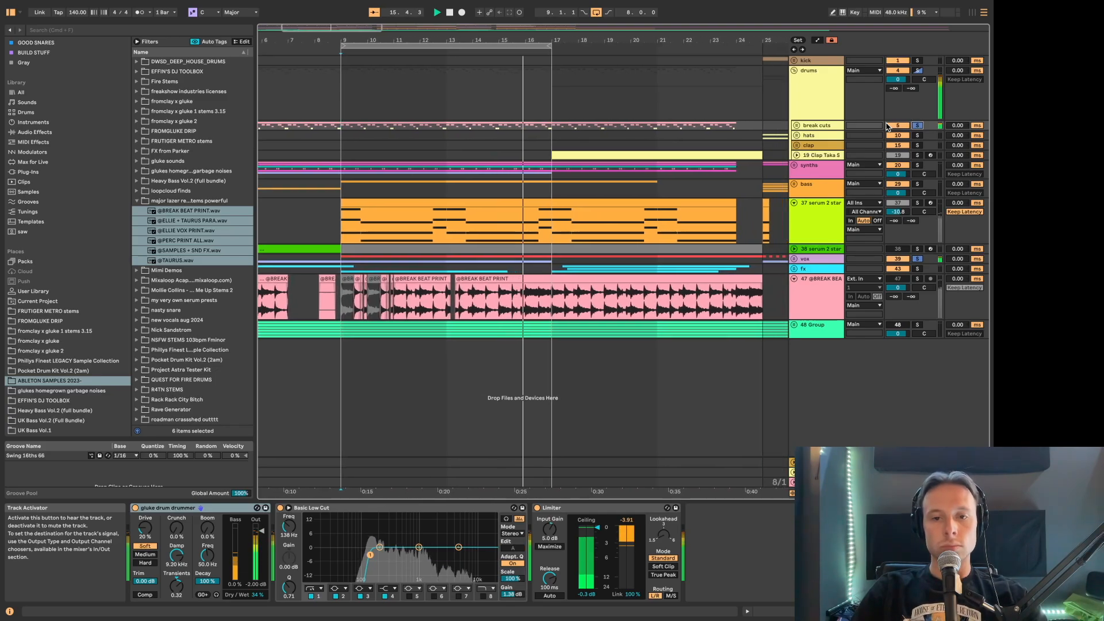
pyautogui.press('space')
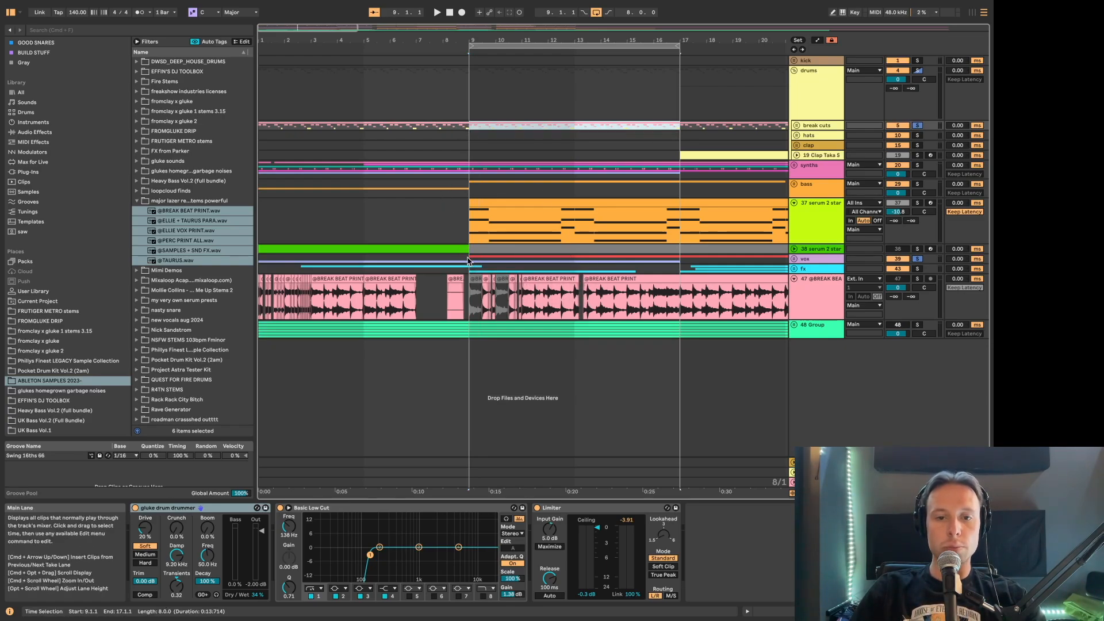
# - Unfold the bass group and solo its 30 Massive track
pyautogui.click(657, 262)
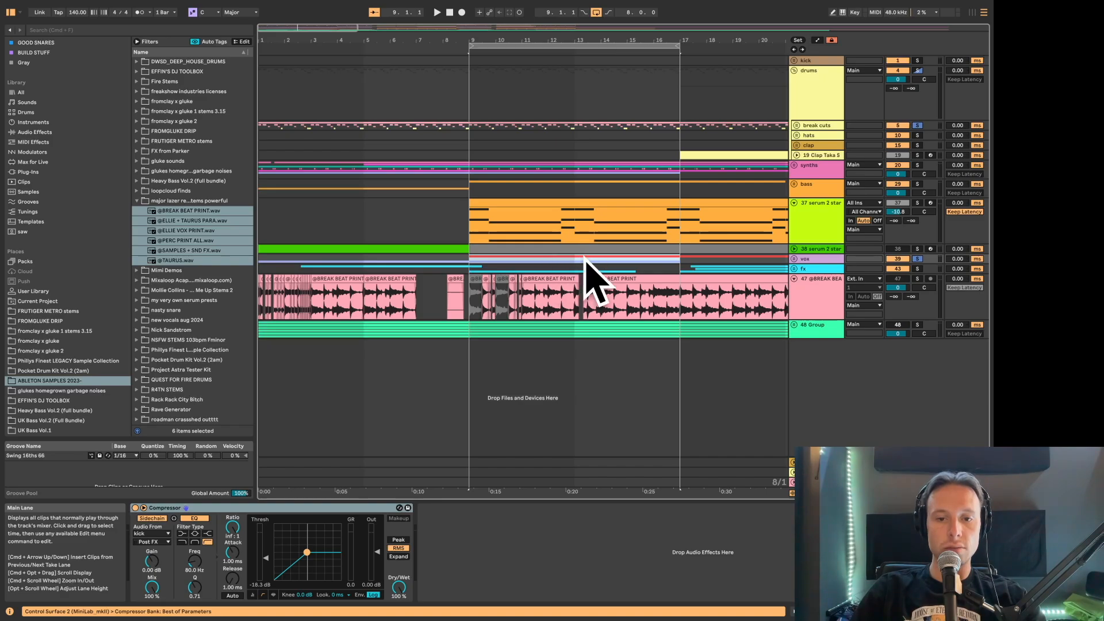
pyautogui.hscroll(2, 579, 263)
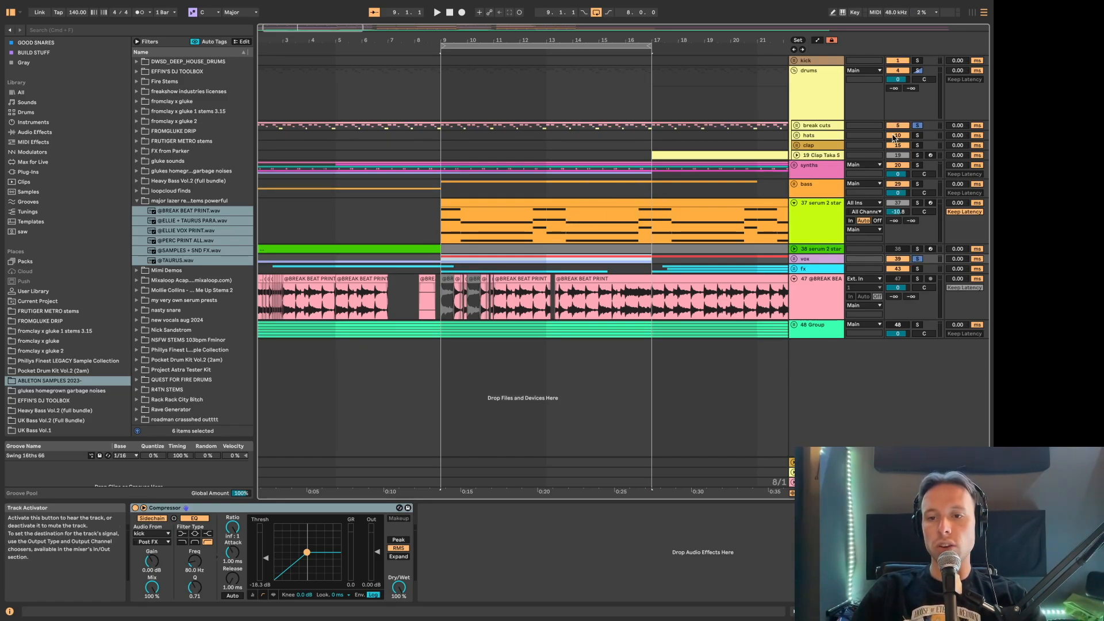
pyautogui.click(521, 199)
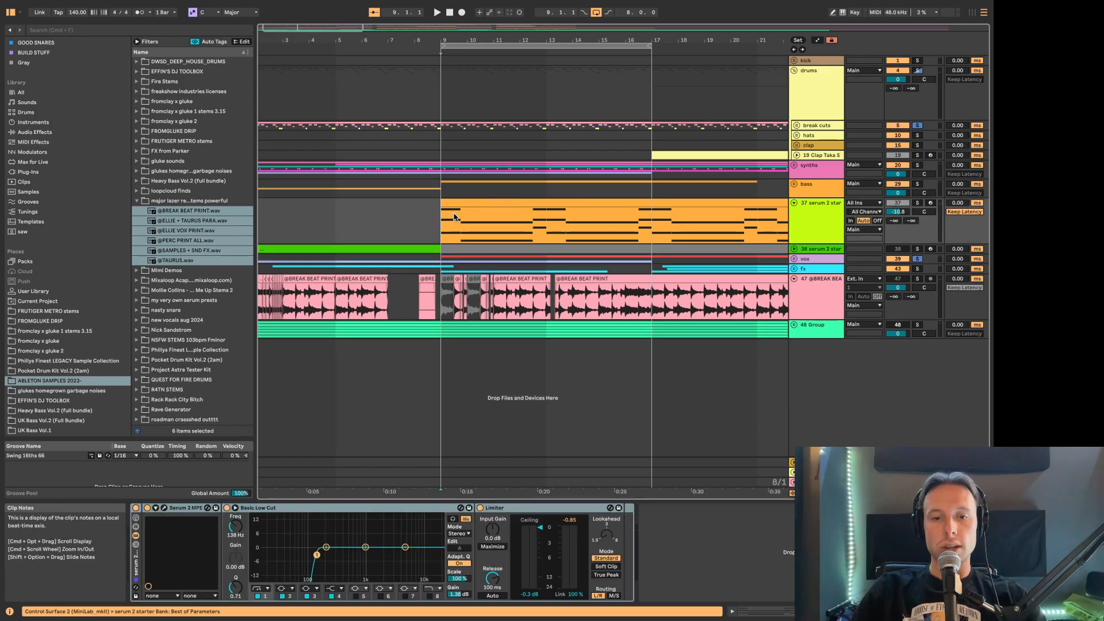
pyautogui.doubleClick(815, 193)
pyautogui.press('Down')
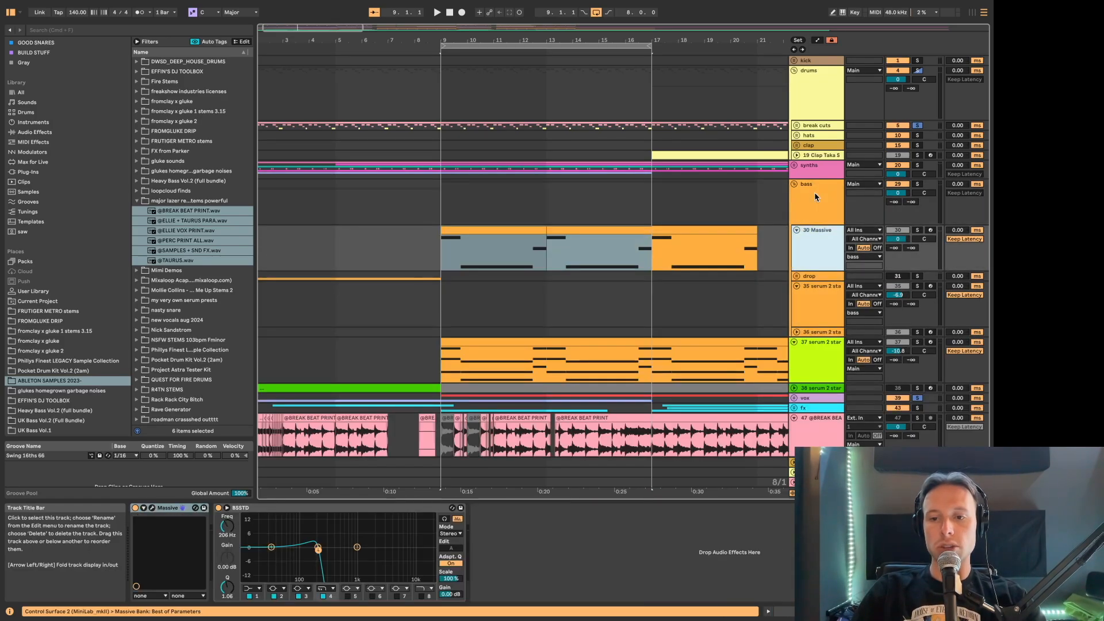
pyautogui.press('s')
pyautogui.scroll(-2, 748, 253)
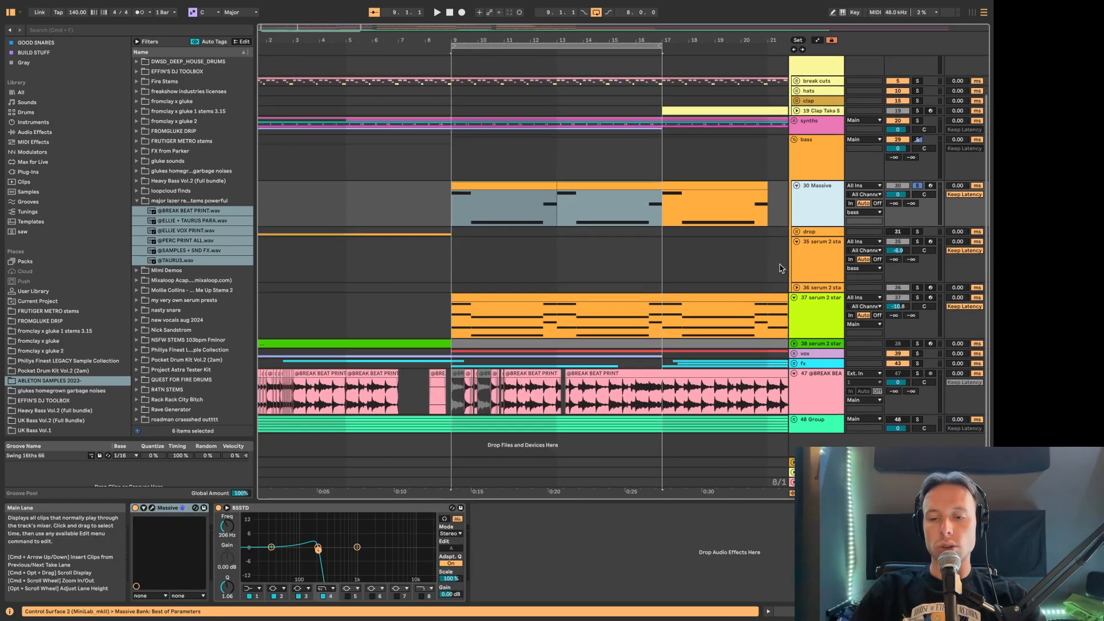
# - Select bars 9 to 17 of the Massive clips and play them with the vox group also soloed
pyautogui.click(497, 205)
pyautogui.click(566, 185)
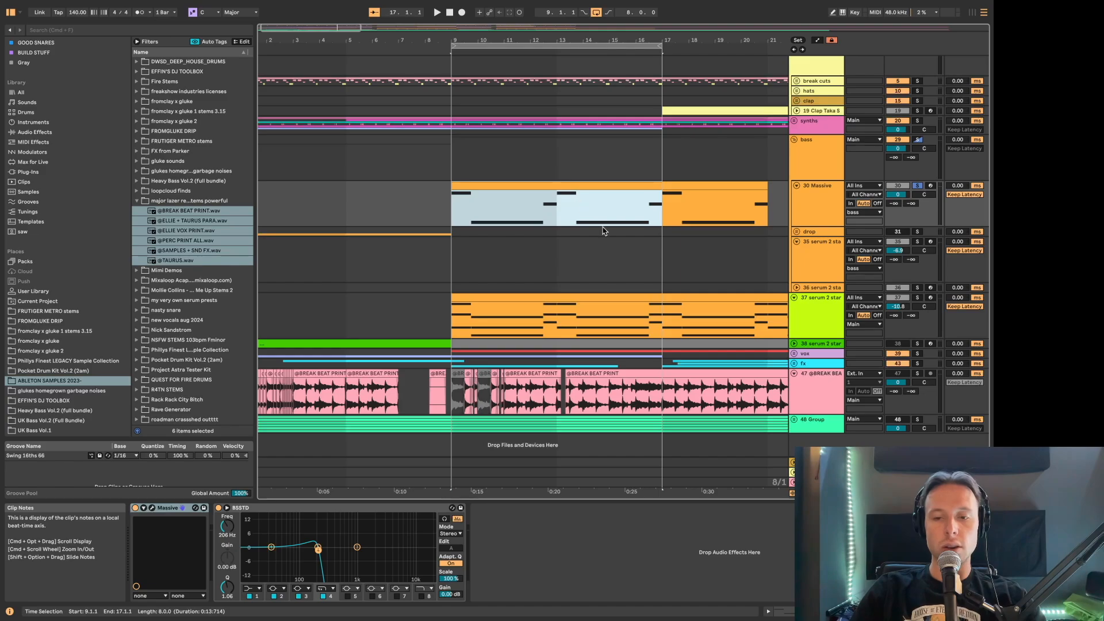
pyautogui.click(939, 319)
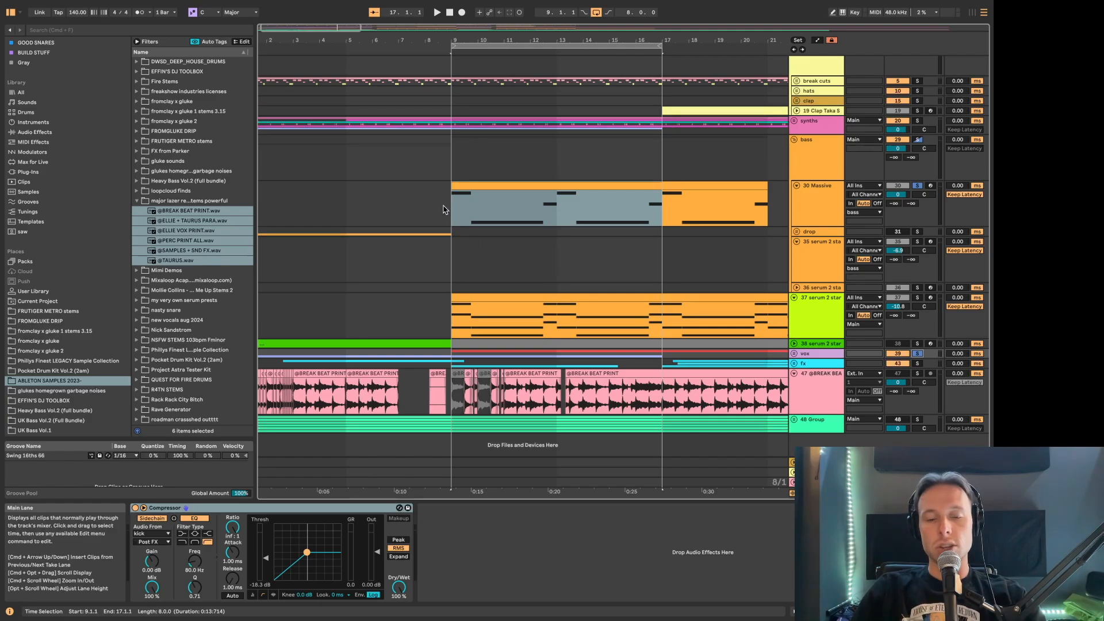
pyautogui.press('space')
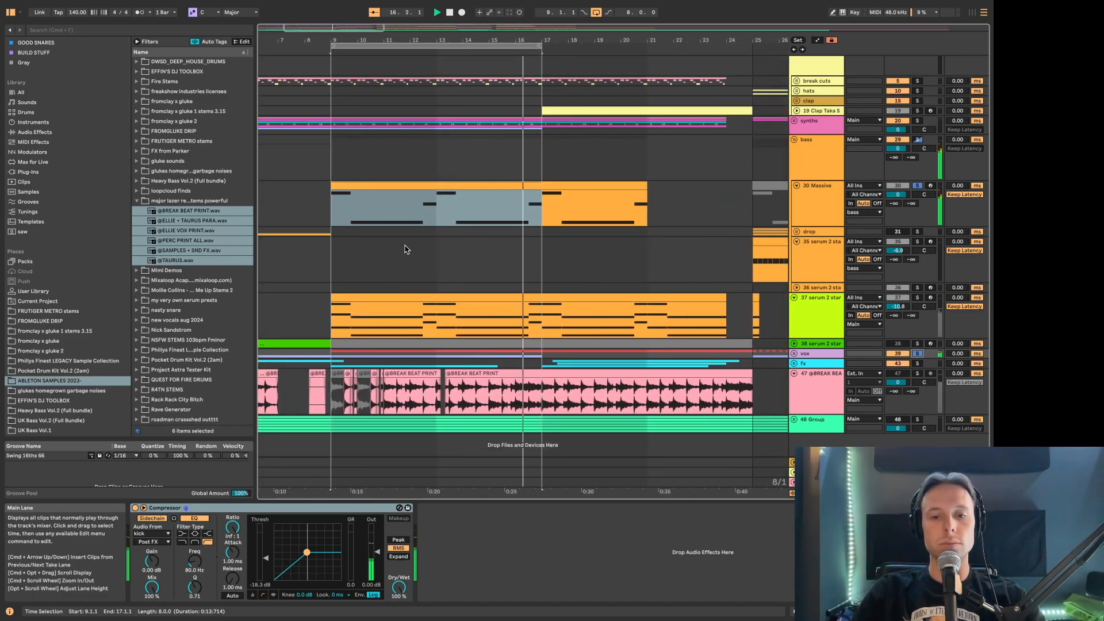
# - Add serum 2 track 37 to the solo, select its clips in bars 9 to 17, and play them
pyautogui.click(917, 298)
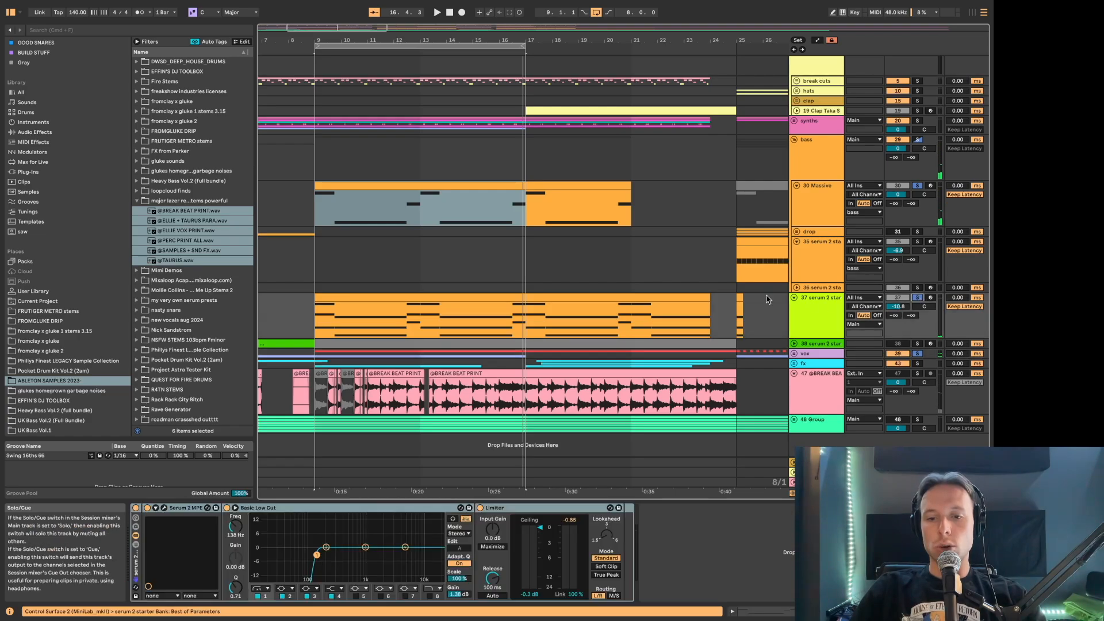
pyautogui.click(375, 294)
pyautogui.press('space')
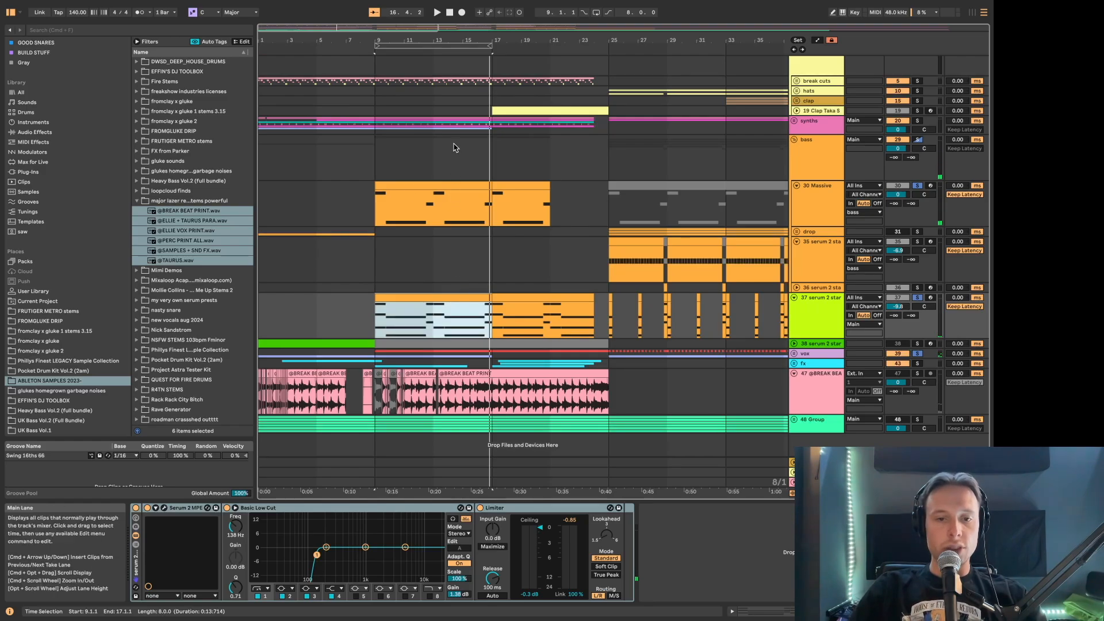
# - Compare the opening notes of the Massive and serum 2 track 37 clips from bar 9
pyautogui.click(385, 332)
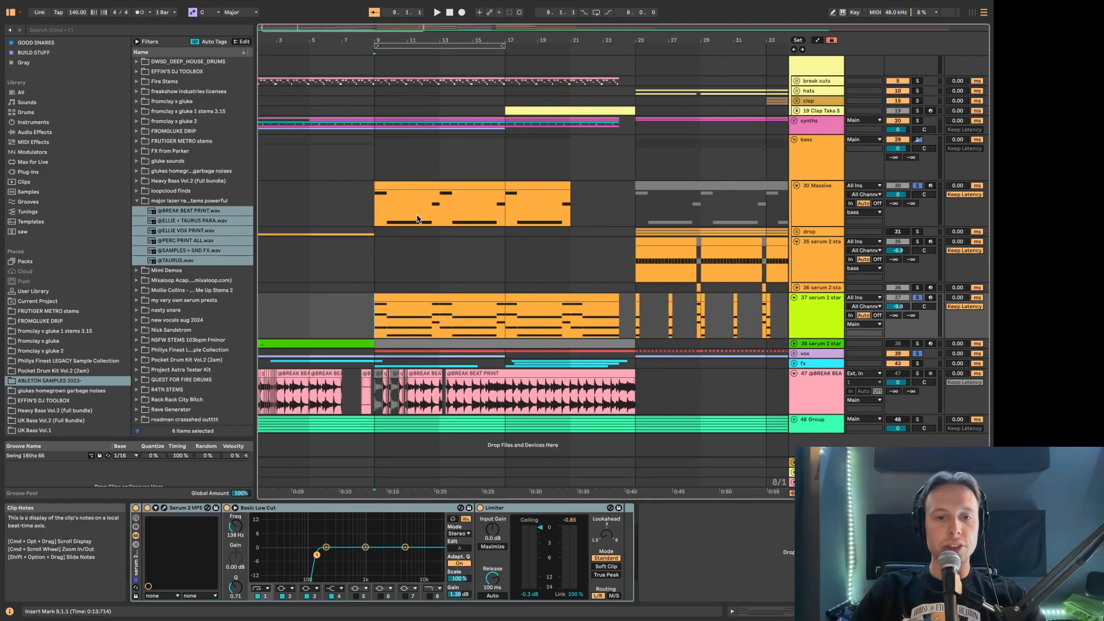
pyautogui.scroll(5, 378, 197)
pyautogui.click(376, 197)
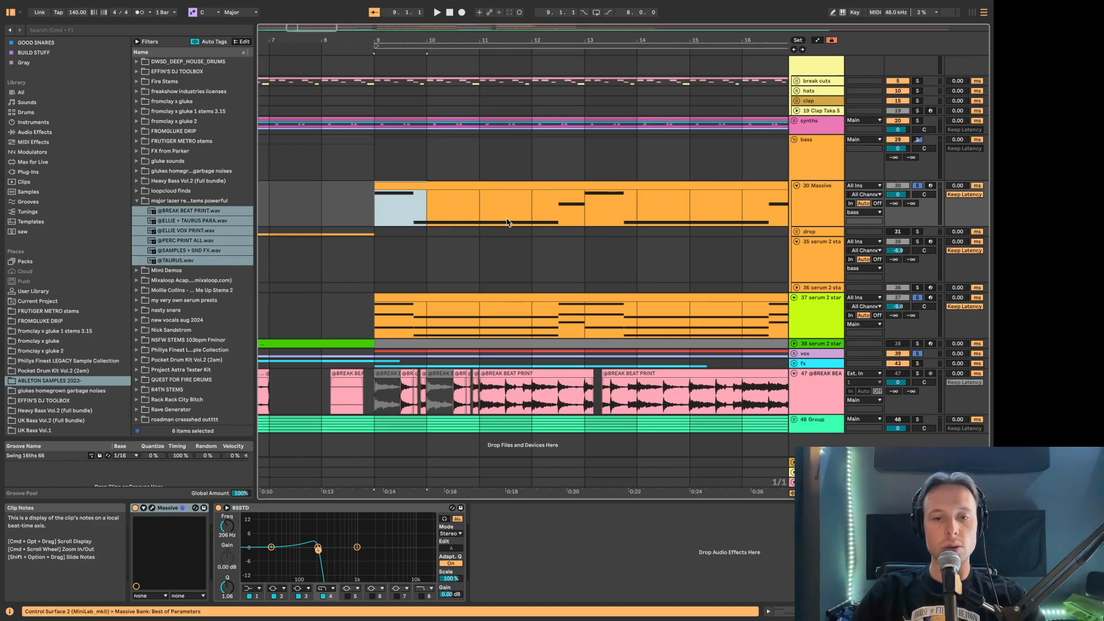
pyautogui.click(463, 202)
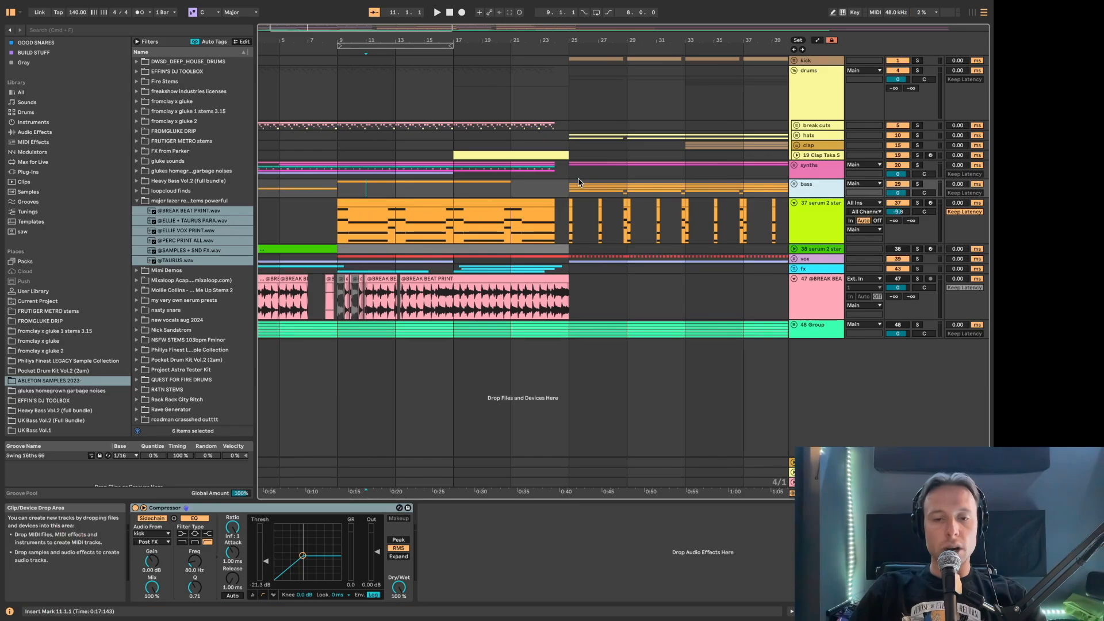
# - Highlight the drums and synths parts over bars 1 to 25, including the bass group's change at bar 17
pyautogui.hscroll(-2, 517, 181)
pyautogui.click(485, 181)
pyautogui.click(497, 193)
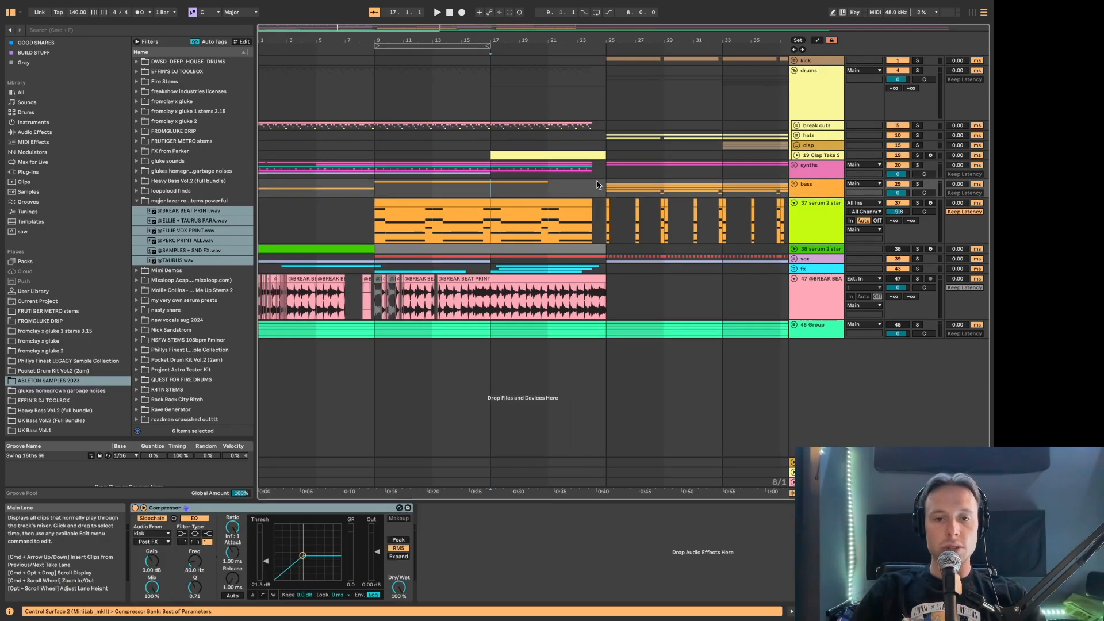
pyautogui.moveTo(582, 127); pyautogui.dragTo(276, 165)
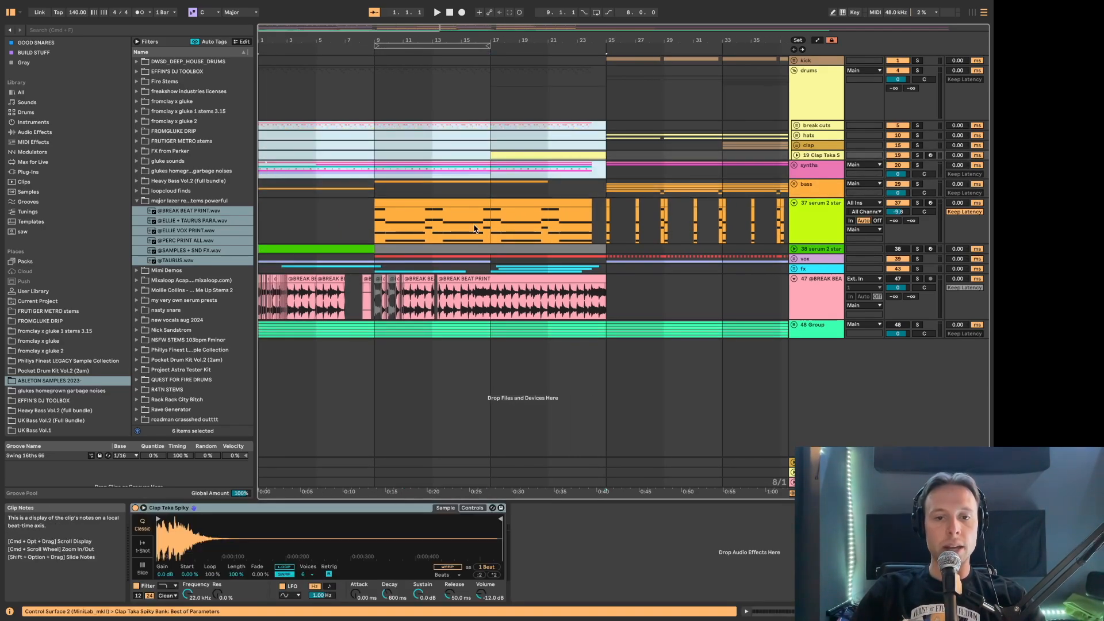
pyautogui.click(587, 176)
# - Narrow the grid to 1 bar and unfold clap track 19 to inspect its clip, folding the drums group when done
pyautogui.press('super+1')
pyautogui.press('super+1')
pyautogui.press('super+1')
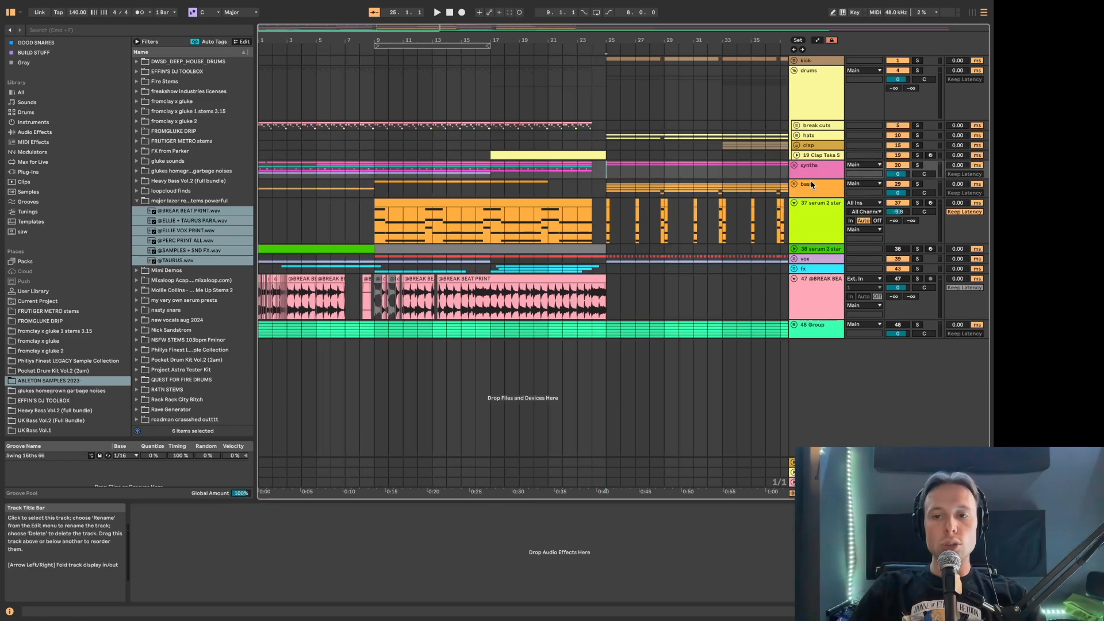
pyautogui.click(816, 148)
pyautogui.doubleClick(819, 153)
pyautogui.doubleClick(820, 153)
pyautogui.doubleClick(820, 153)
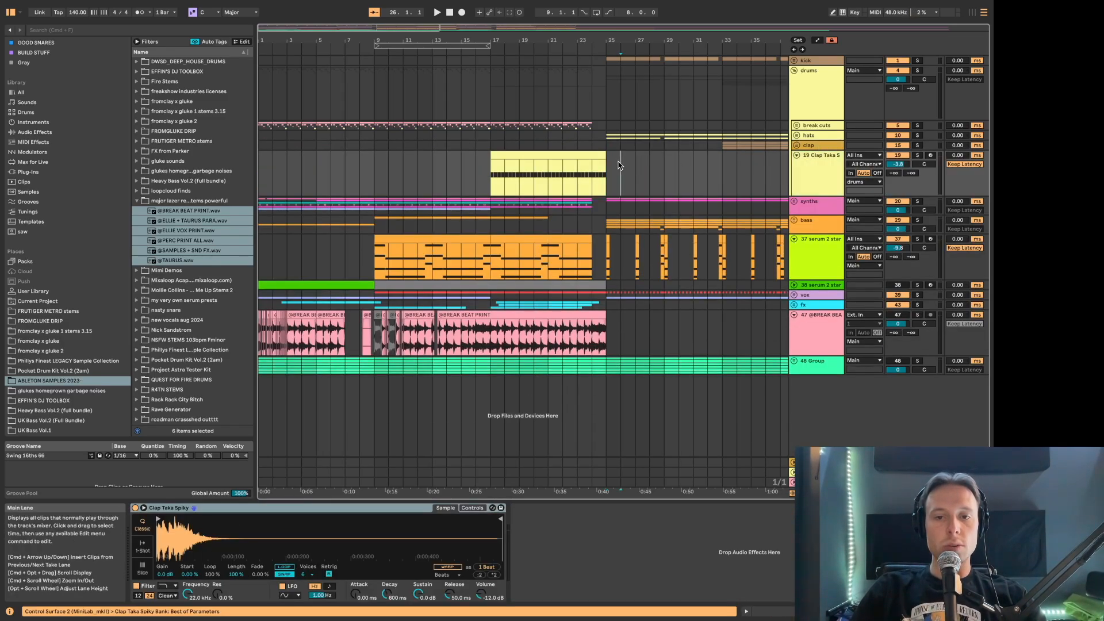
pyautogui.click(794, 70)
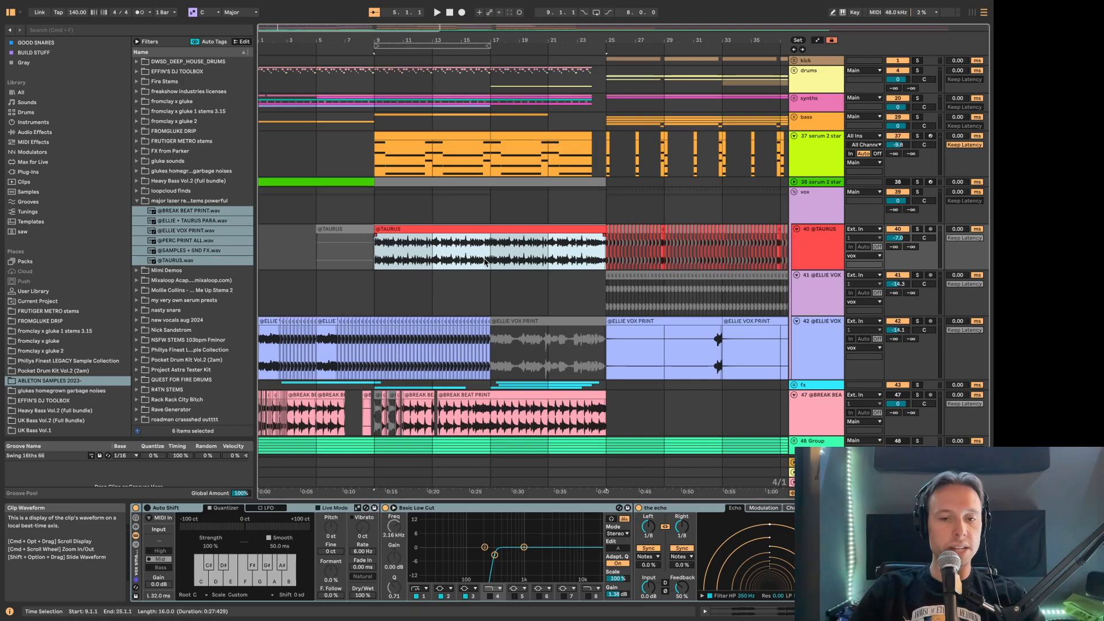
pyautogui.click(819, 327)
pyautogui.scroll(5, 340, 309)
pyautogui.scroll(-3, 339, 309)
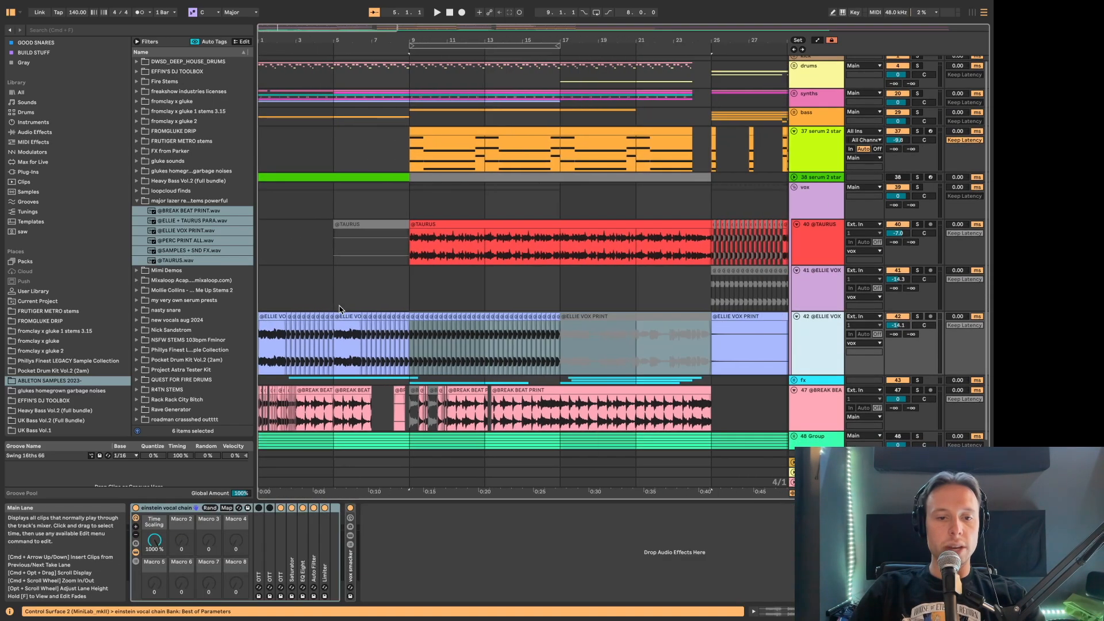
pyautogui.click(289, 303)
pyautogui.press('super+z')
pyautogui.scroll(5, 278, 326)
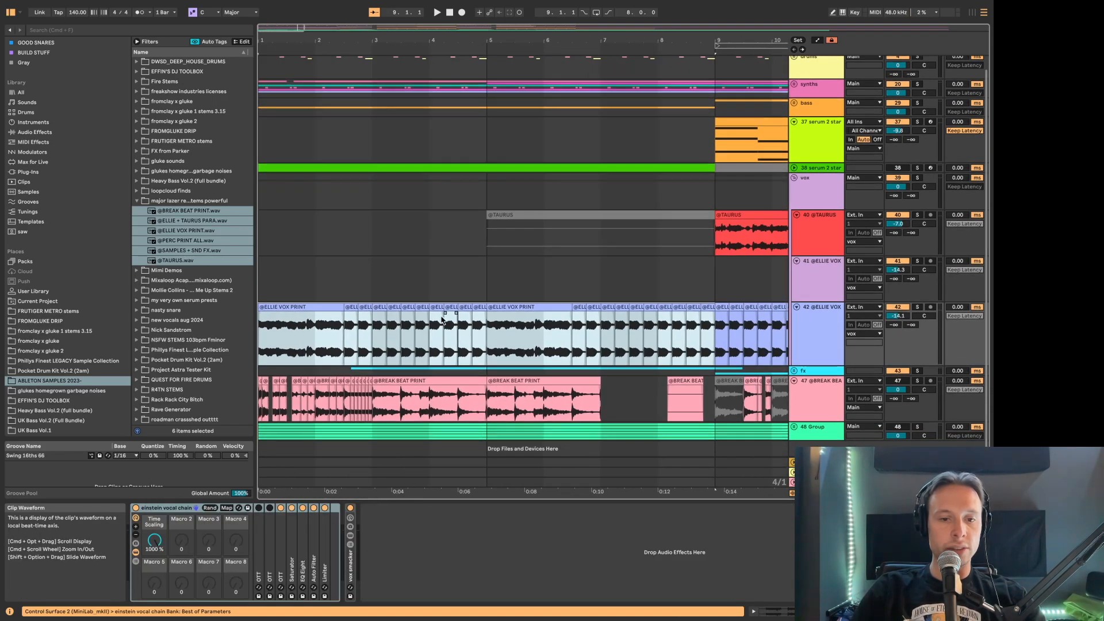
pyautogui.click(309, 296)
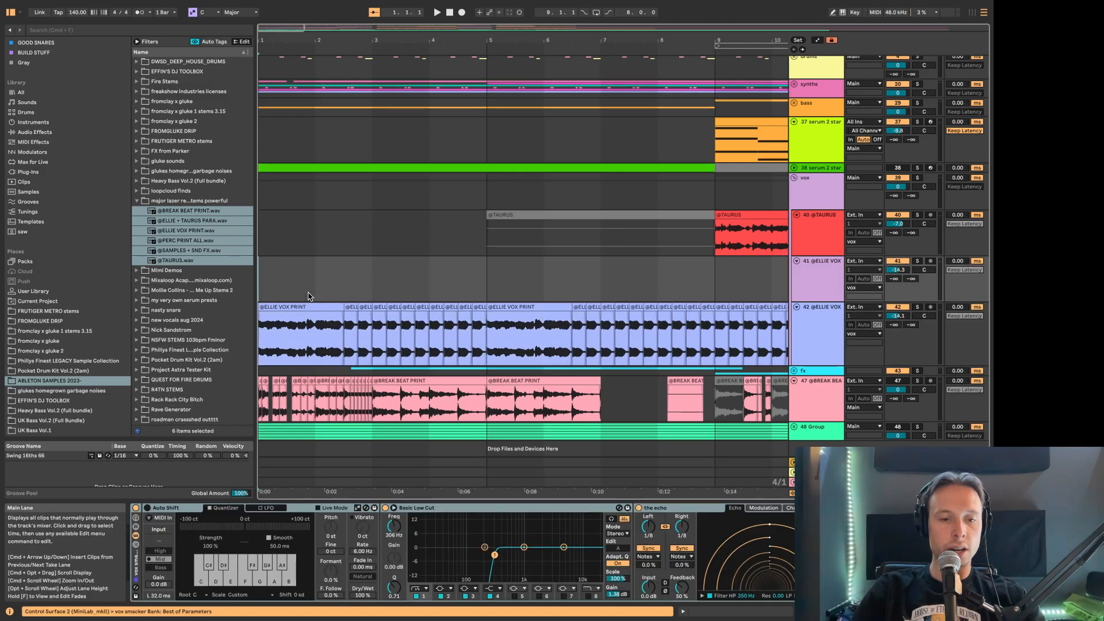
pyautogui.scroll(-4, 472, 256)
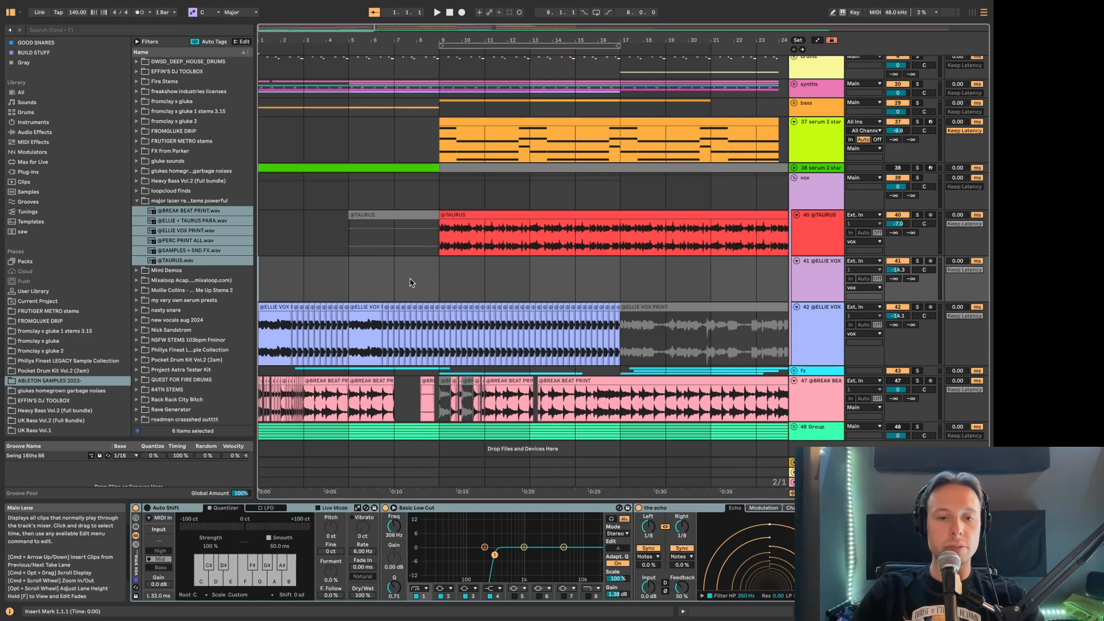
pyautogui.click(377, 334)
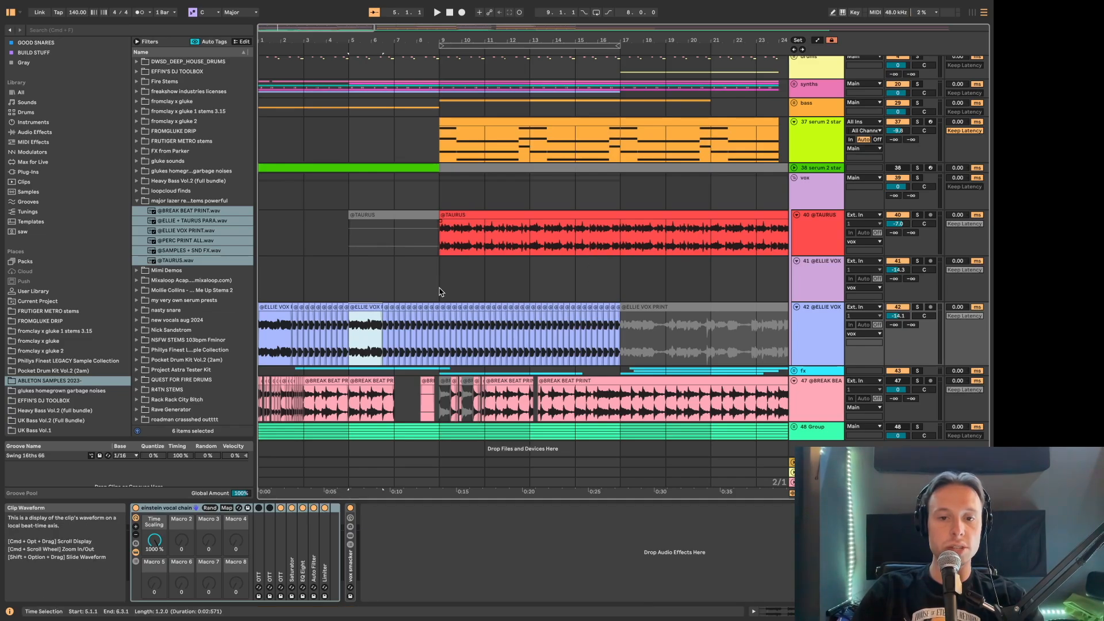
pyautogui.click(444, 248)
pyautogui.scroll(-5, 453, 288)
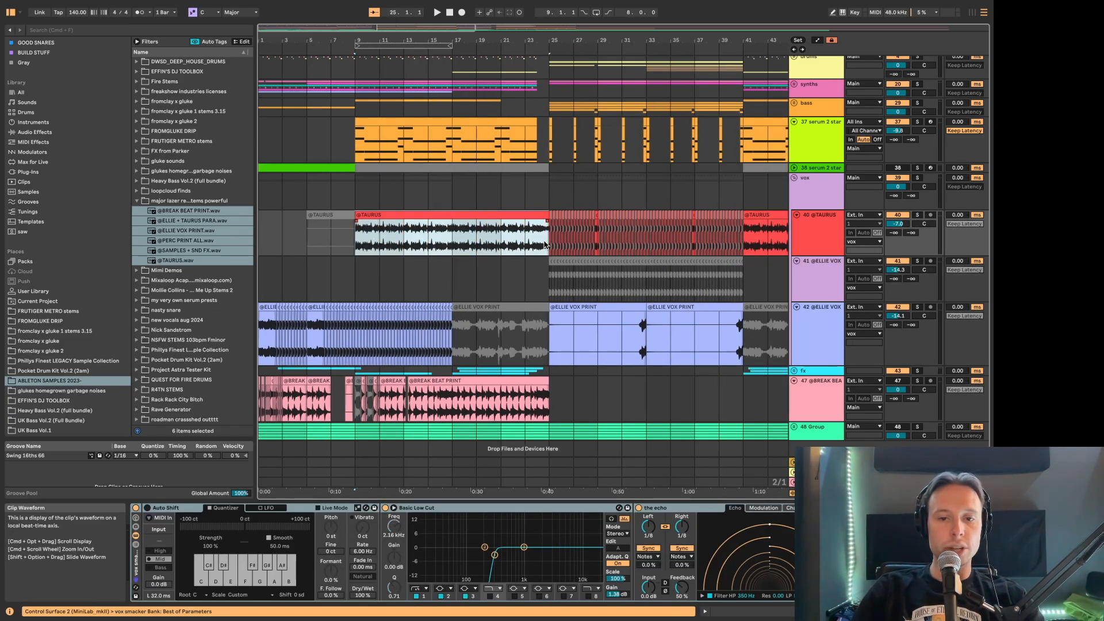
pyautogui.click(380, 234)
pyautogui.scroll(3, 356, 235)
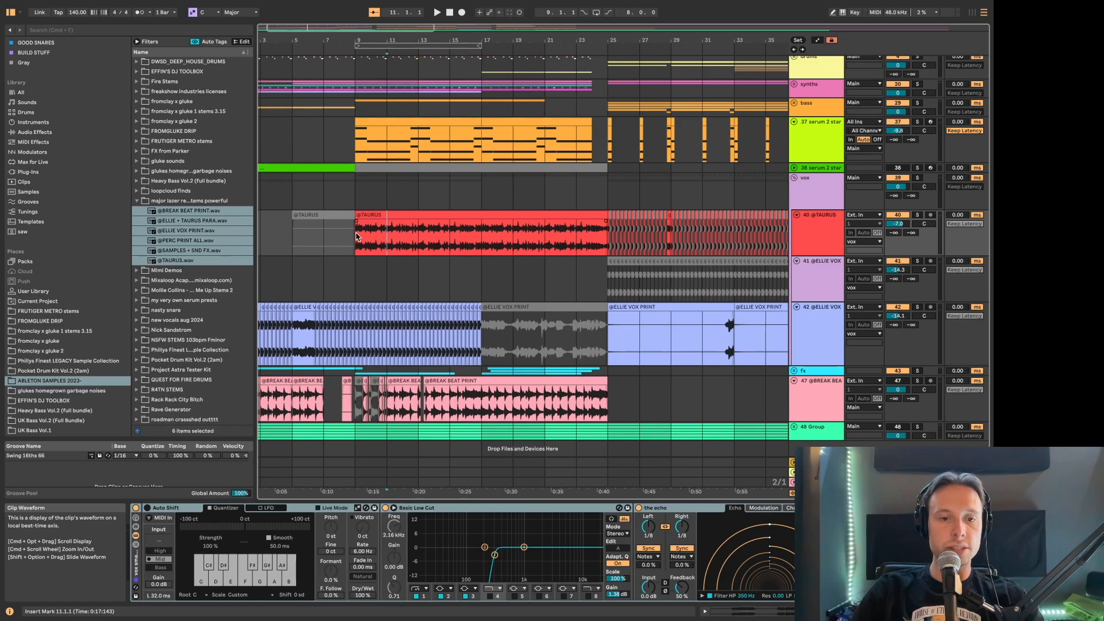
pyautogui.hscroll(-2, 399, 233)
pyautogui.press('super+2')
pyautogui.press('super+2')
pyautogui.moveTo(387, 230); pyautogui.dragTo(469, 229)
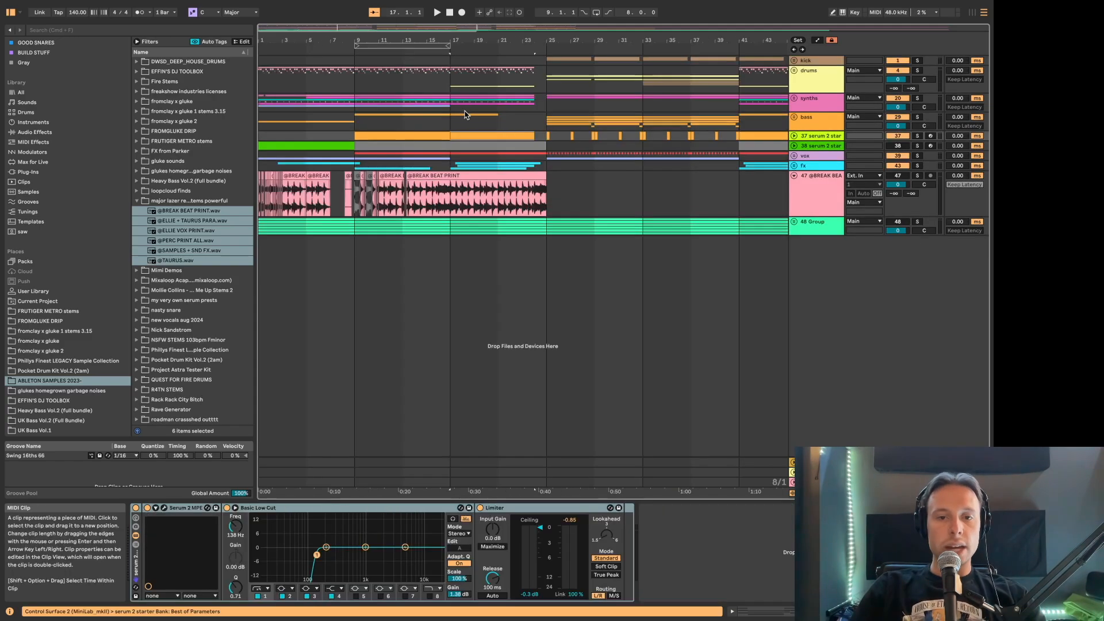
# - Highlight bars 9 to 17 across the groups, singling out the synths, drums, serum 2 track 37 and vox parts
pyautogui.click(409, 105)
pyautogui.moveTo(352, 78); pyautogui.dragTo(442, 162)
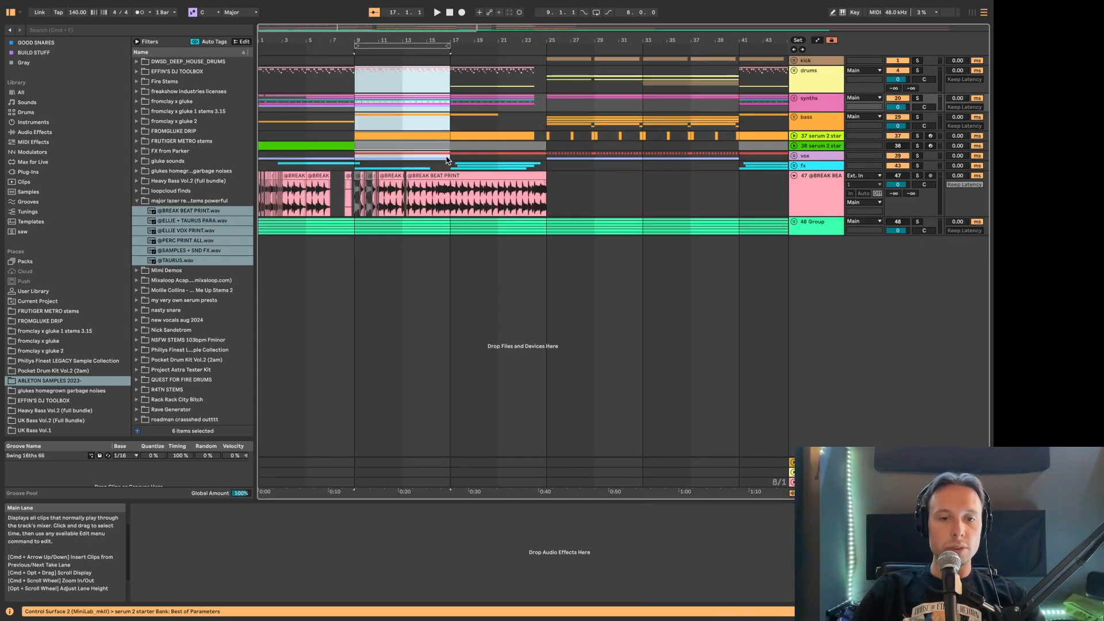
pyautogui.moveTo(352, 101); pyautogui.dragTo(419, 101)
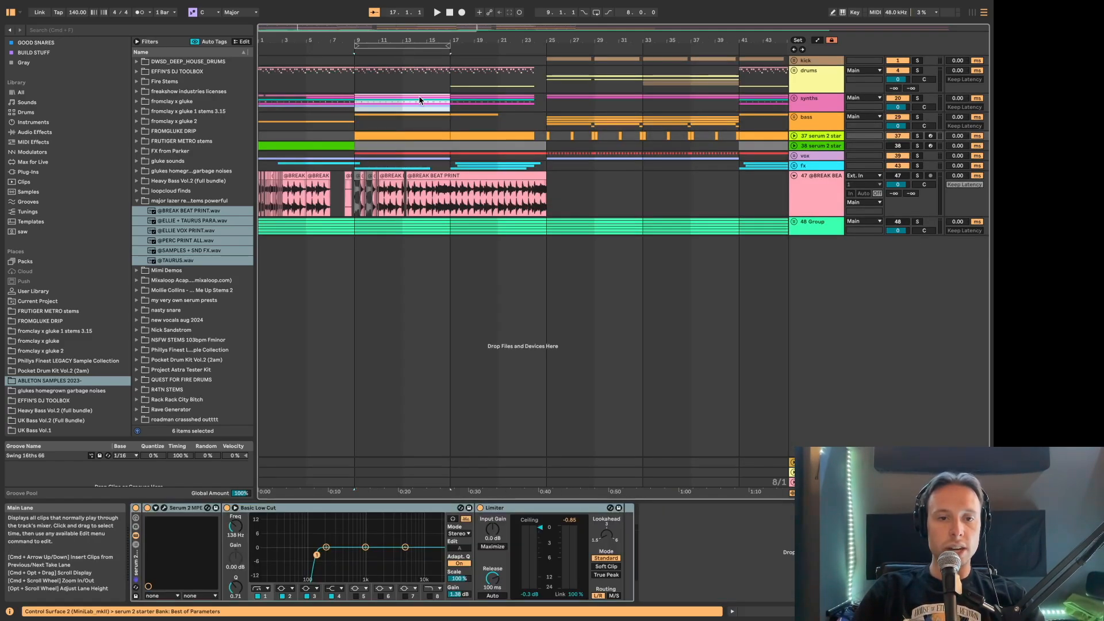
pyautogui.moveTo(358, 80); pyautogui.dragTo(437, 81)
pyautogui.moveTo(353, 135); pyautogui.dragTo(413, 132)
pyautogui.moveTo(356, 157); pyautogui.dragTo(429, 158)
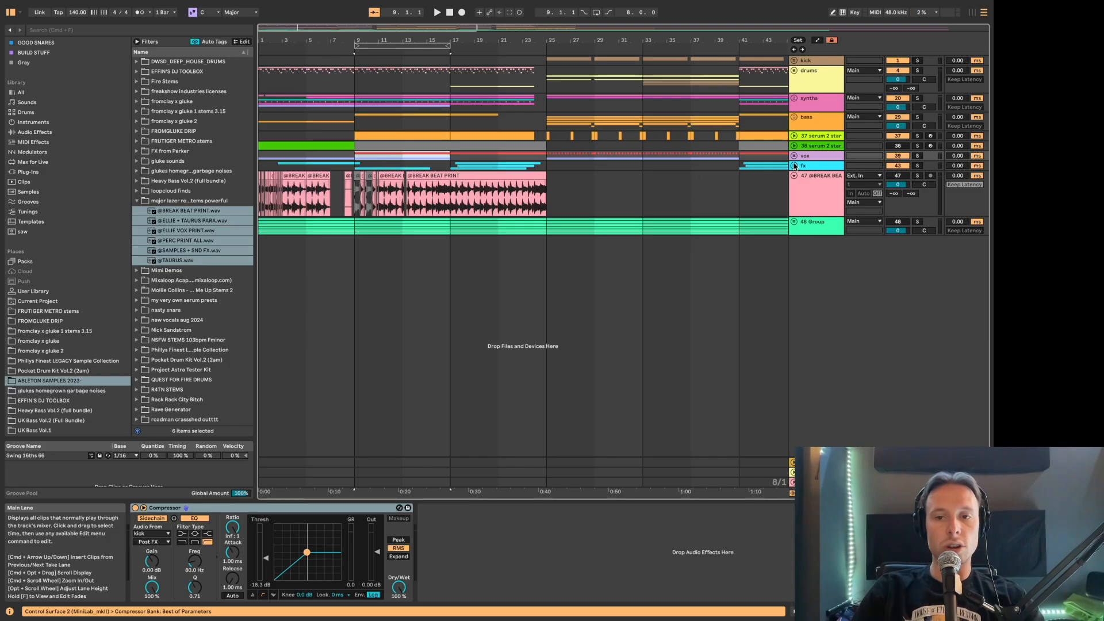
pyautogui.click(366, 122)
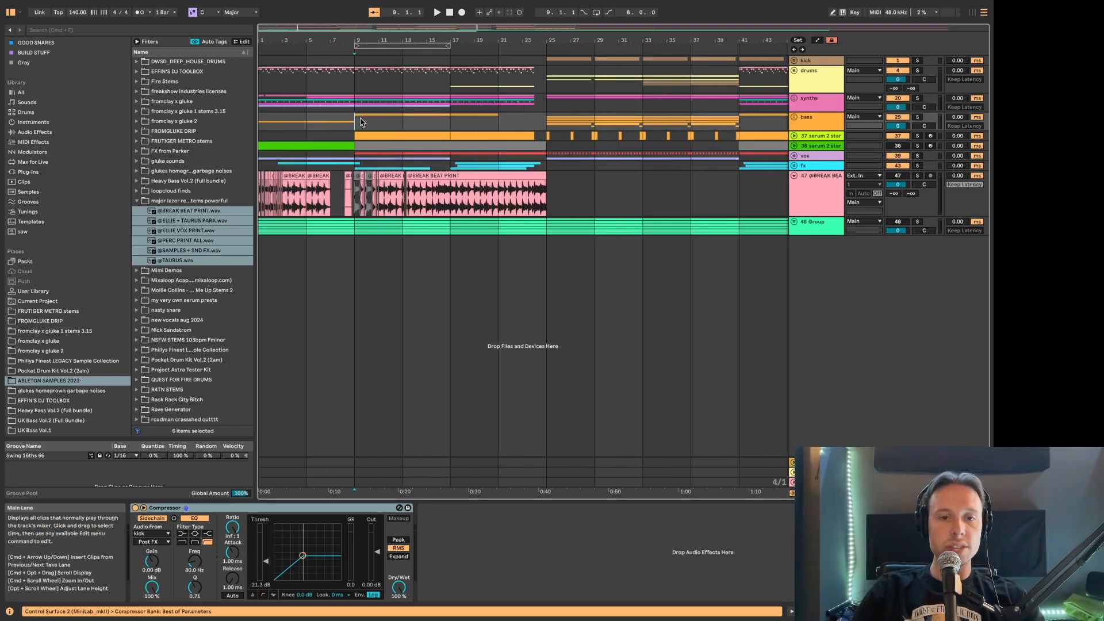
# - Highlight the bass group over bars 9 to 17 and 17 to 25, and the kick-to-vox parts over bars 25 to 41
pyautogui.moveTo(357, 122); pyautogui.dragTo(454, 123)
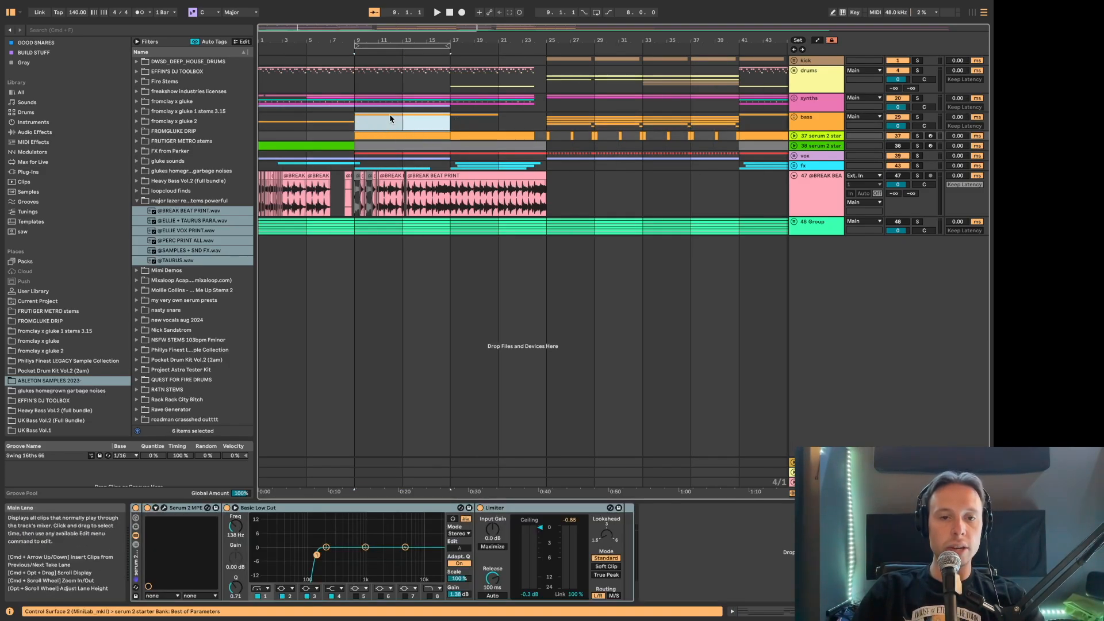
pyautogui.moveTo(452, 122); pyautogui.dragTo(550, 120)
pyautogui.moveTo(558, 76); pyautogui.dragTo(742, 163)
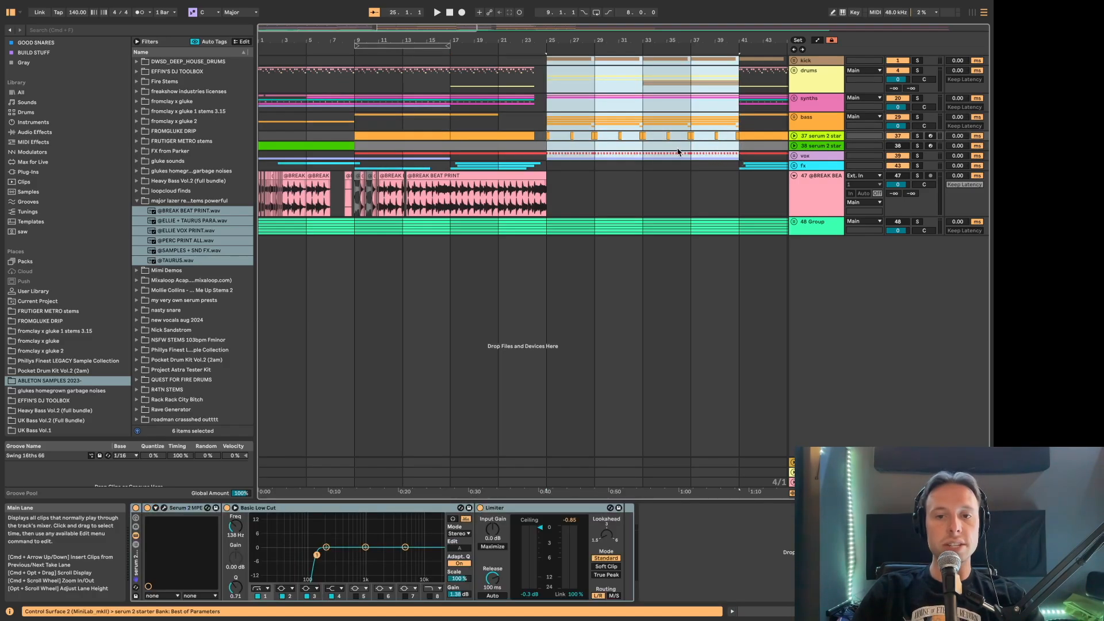
pyautogui.click(422, 122)
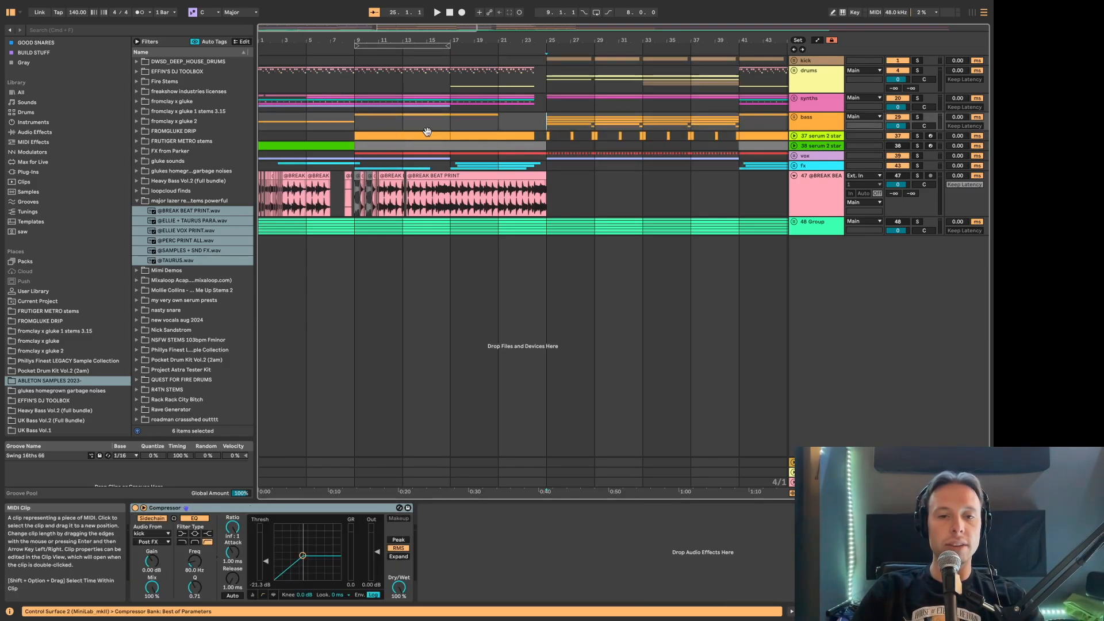
pyautogui.scroll(2, 374, 95)
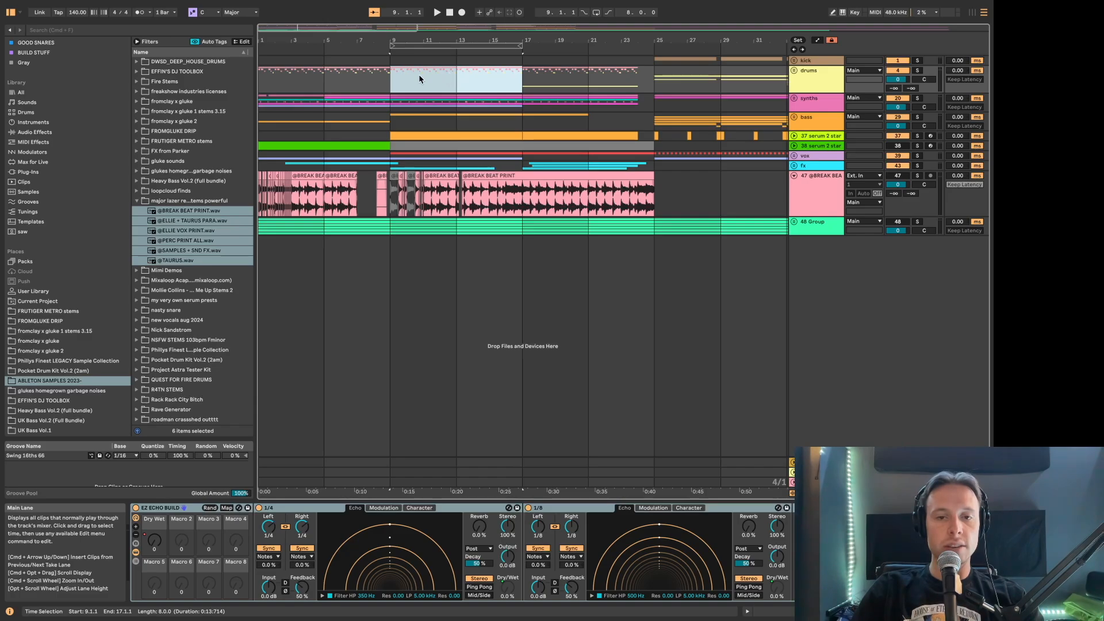
# - Unfold the kick group to inspect its Diff_Masters kick sampler, and the synths group to inspect the atmos subgroup, folding each when done
pyautogui.hscroll(3, 518, 81)
pyautogui.click(539, 60)
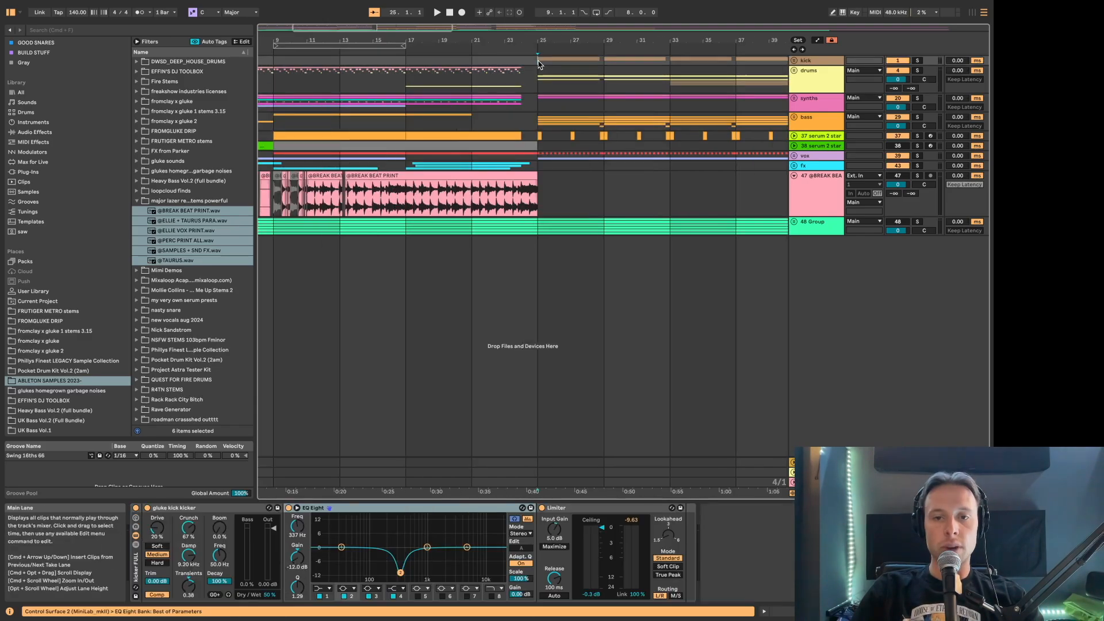
pyautogui.click(794, 60)
pyautogui.click(814, 98)
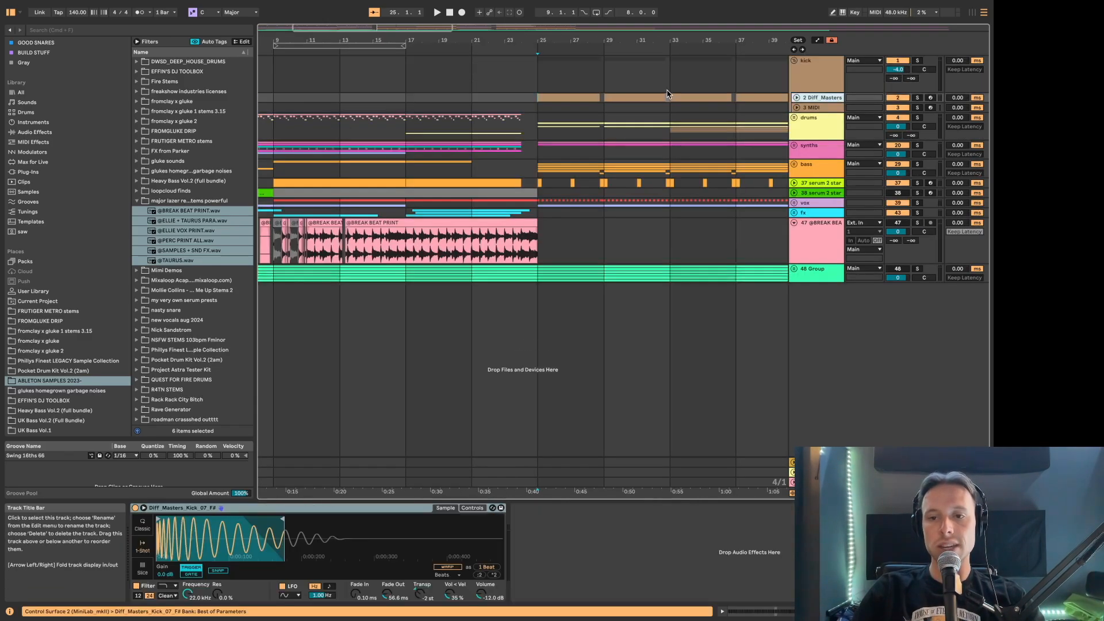
pyautogui.click(794, 60)
pyautogui.doubleClick(815, 105)
pyautogui.click(822, 153)
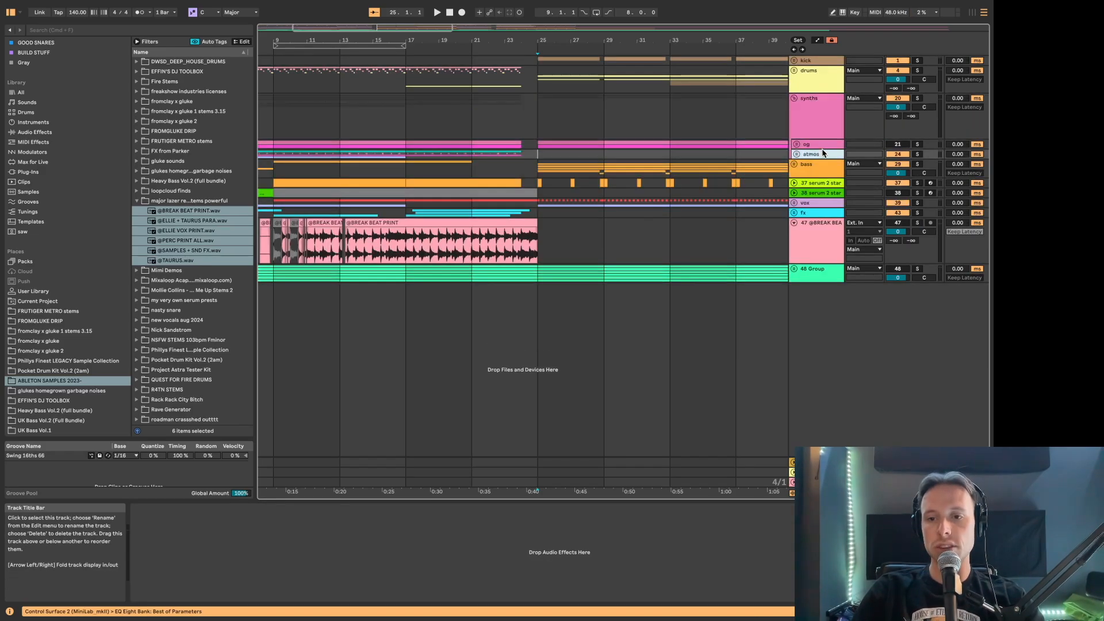
pyautogui.doubleClick(822, 130)
# - Solo the kick and bass groups together and play the drop from bar 25
pyautogui.click(822, 123)
pyautogui.click(918, 62)
pyautogui.click(918, 60)
pyautogui.keyDown('super'); pyautogui.click(918, 117); pyautogui.keyUp('super')
pyautogui.press('space')
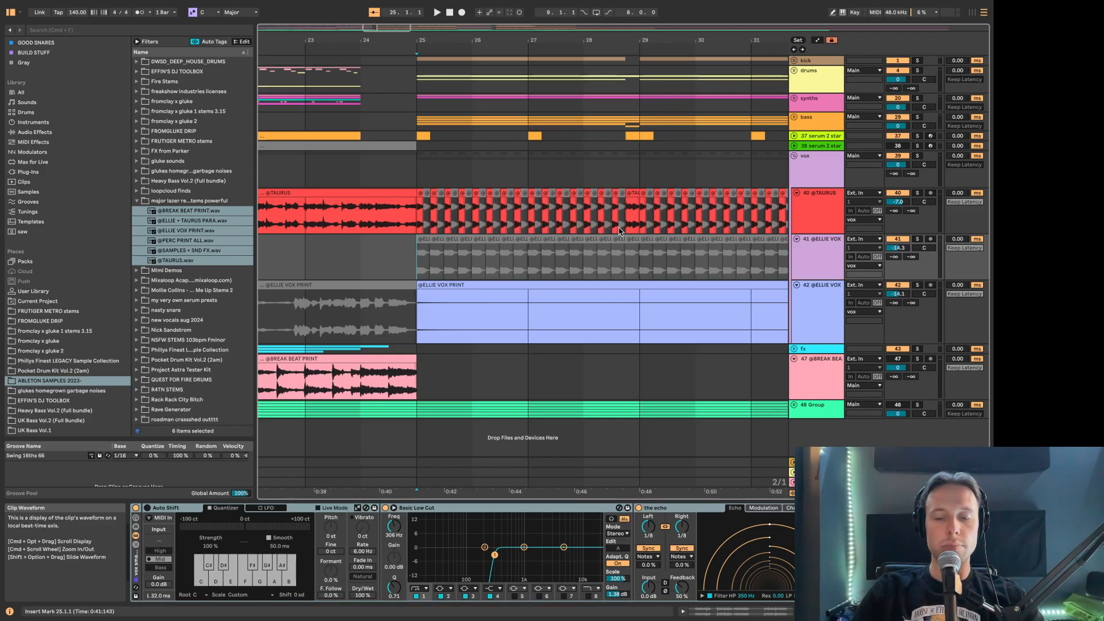
pyautogui.click(413, 214)
pyautogui.press('+')
pyautogui.press('+')
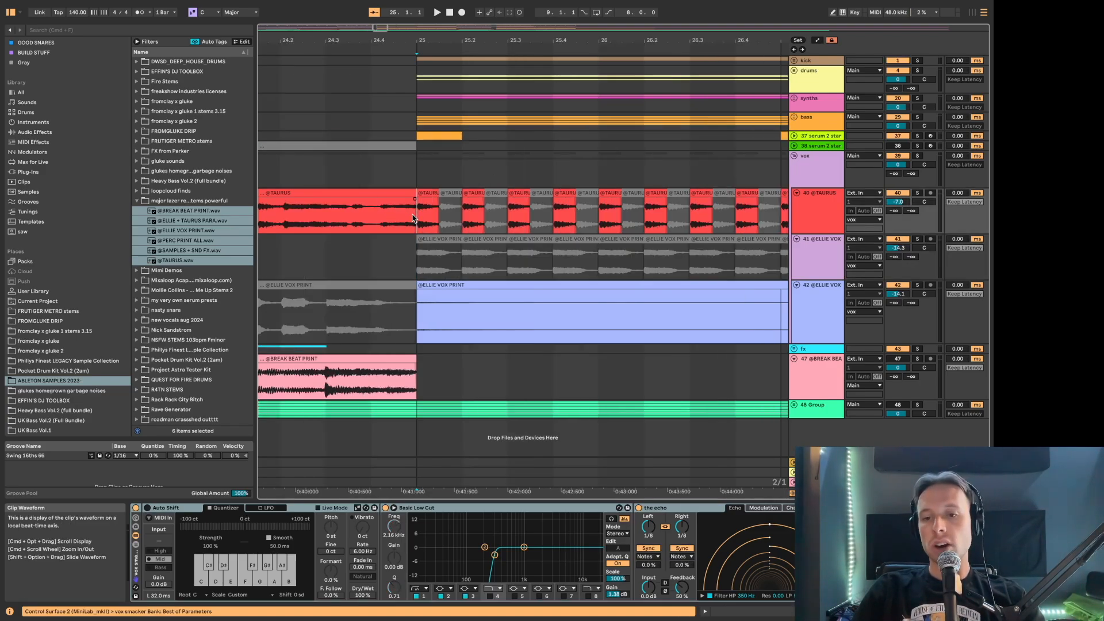
pyautogui.press('-')
pyautogui.press('-')
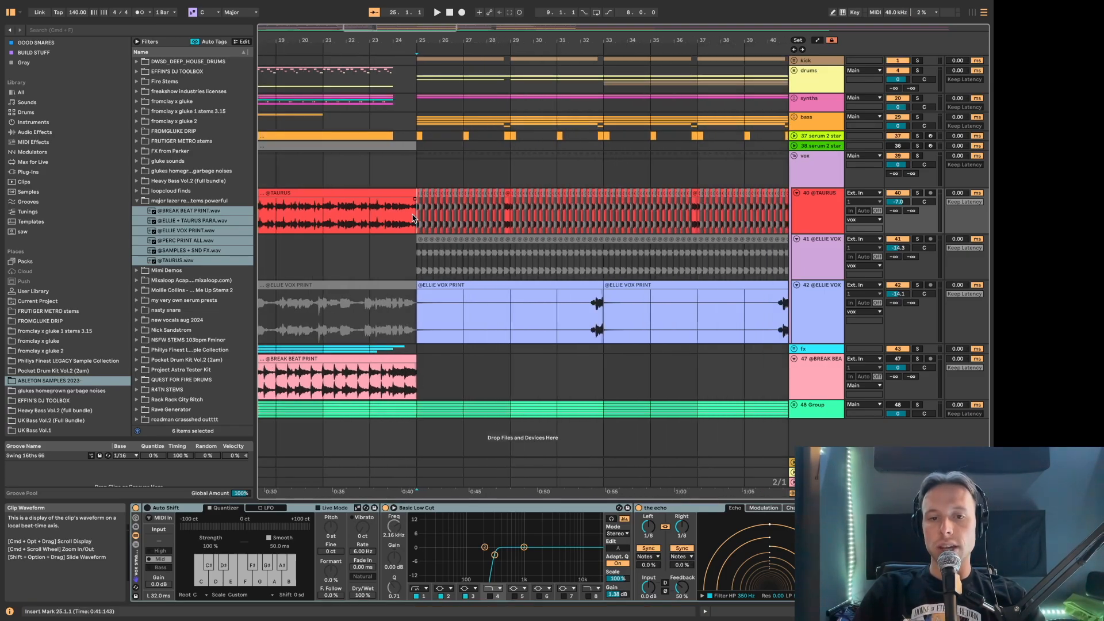
pyautogui.press('+')
pyautogui.press('+')
pyautogui.press('s')
pyautogui.press('super+1')
pyautogui.press('super+1')
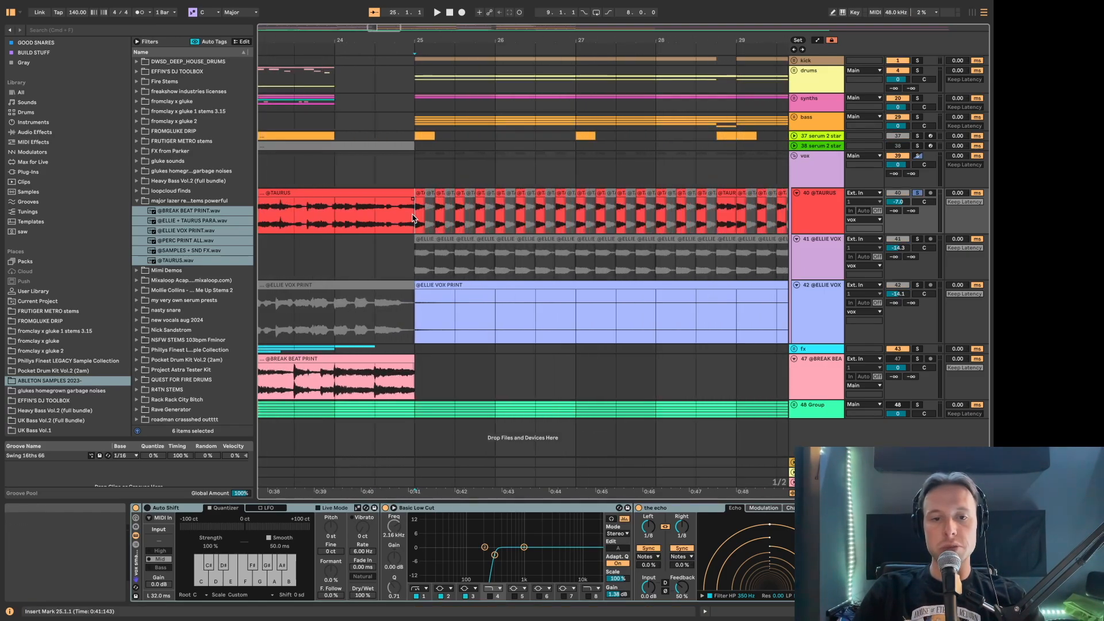
pyautogui.moveTo(415, 219); pyautogui.dragTo(575, 218)
pyautogui.click(352, 214)
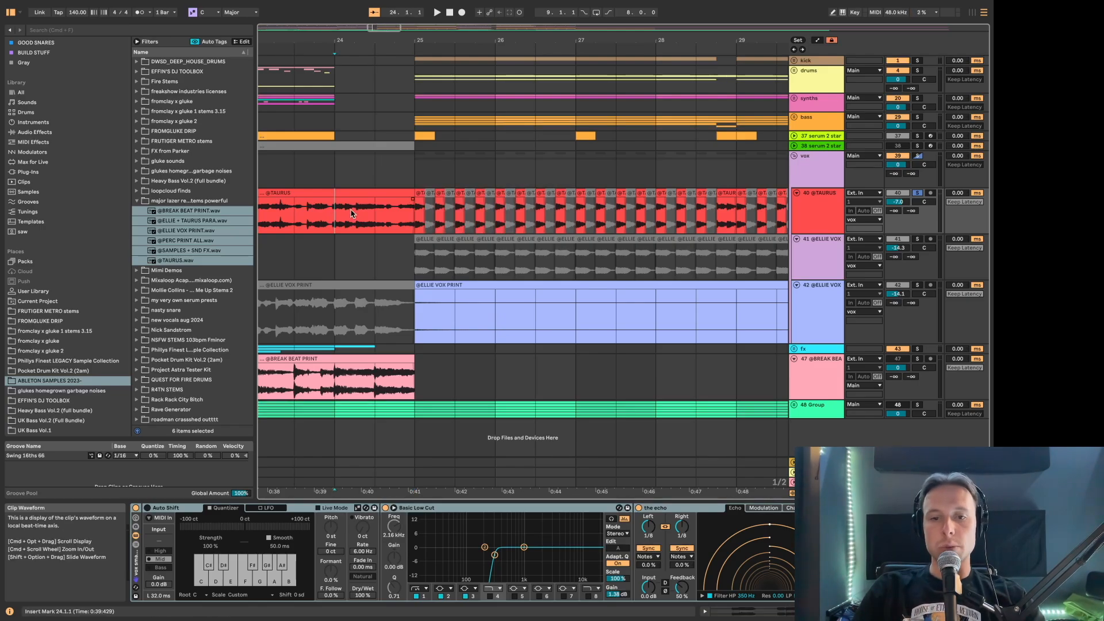
pyautogui.press('space')
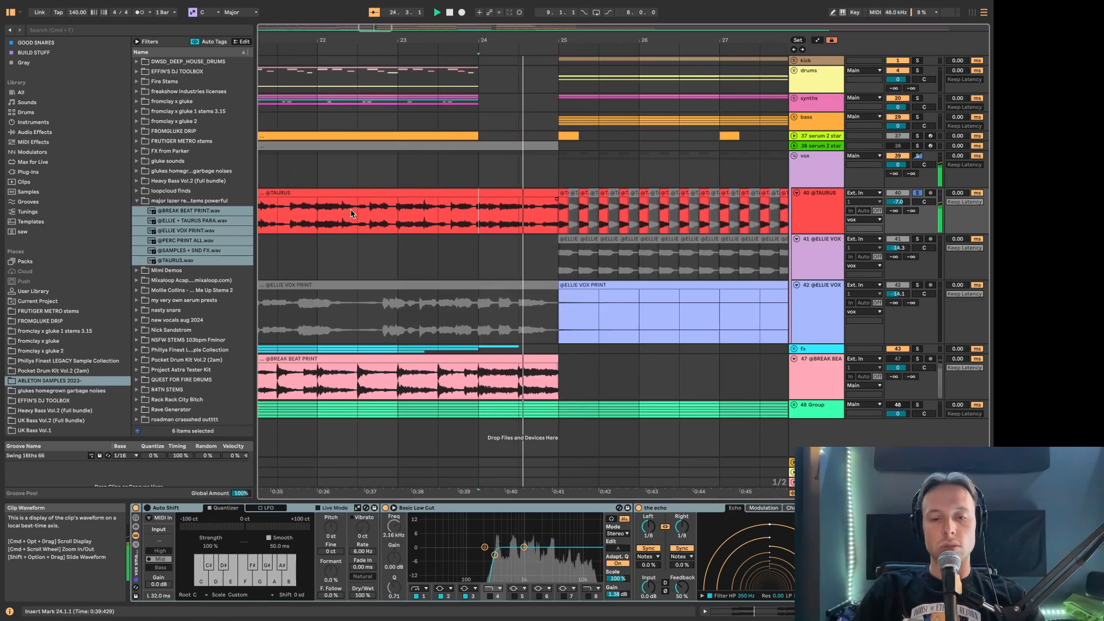
pyautogui.press('space')
pyautogui.scroll(5, 488, 218)
pyautogui.moveTo(465, 220); pyautogui.dragTo(682, 218)
pyautogui.scroll(-5, 470, 221)
pyautogui.click(488, 181)
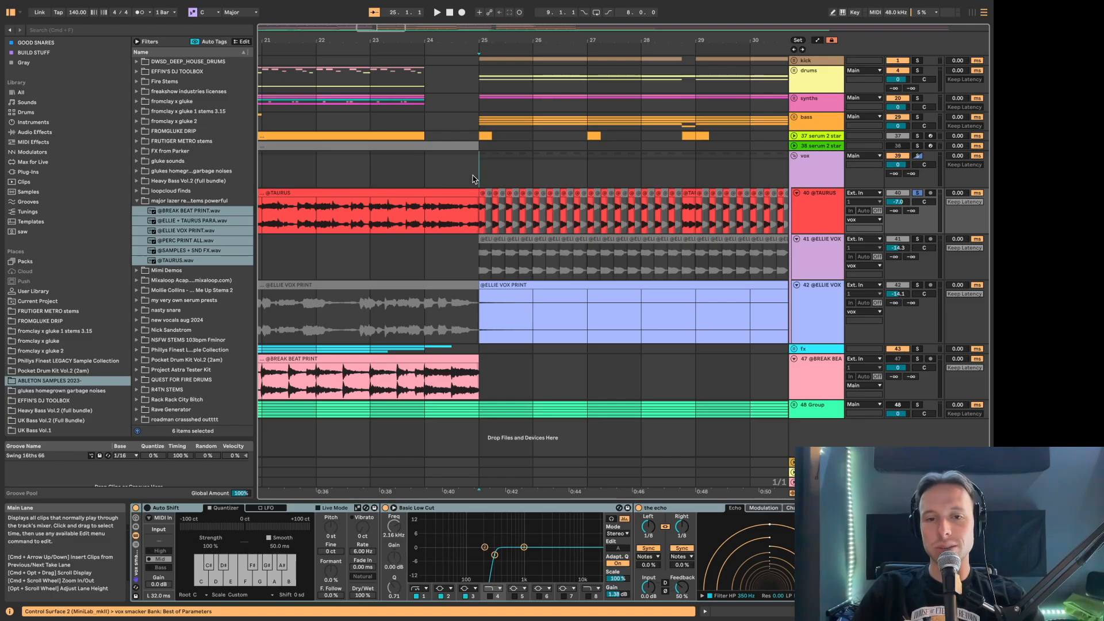
pyautogui.press('space')
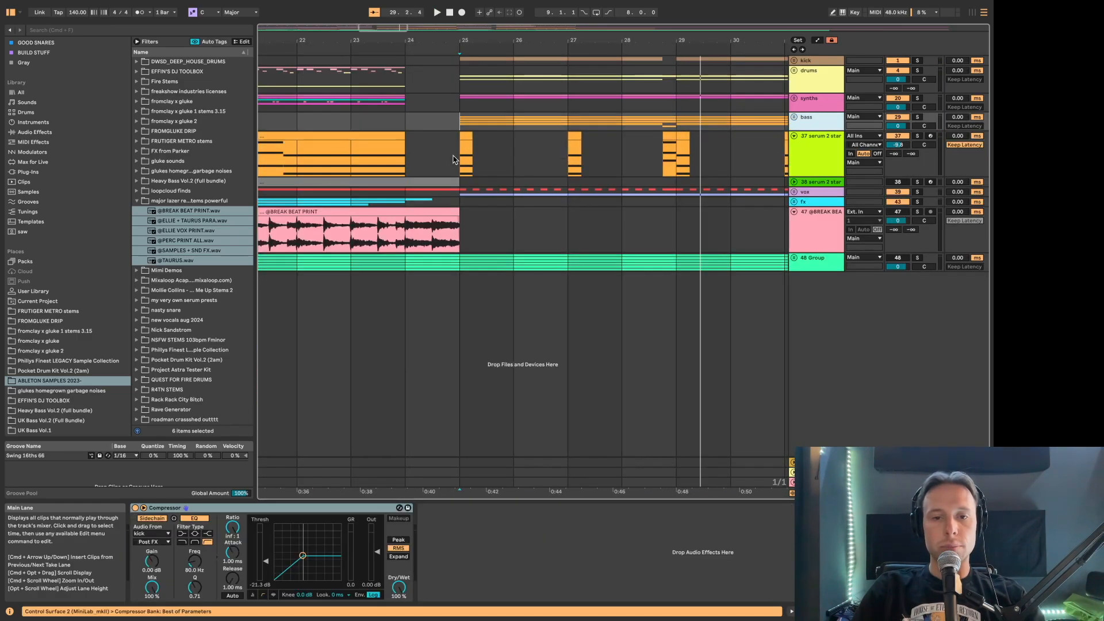
# - Highlight short chord slices of the serum 2 part on track 37 and its one-beat stab at 28.4
pyautogui.click(452, 170)
pyautogui.click(808, 125)
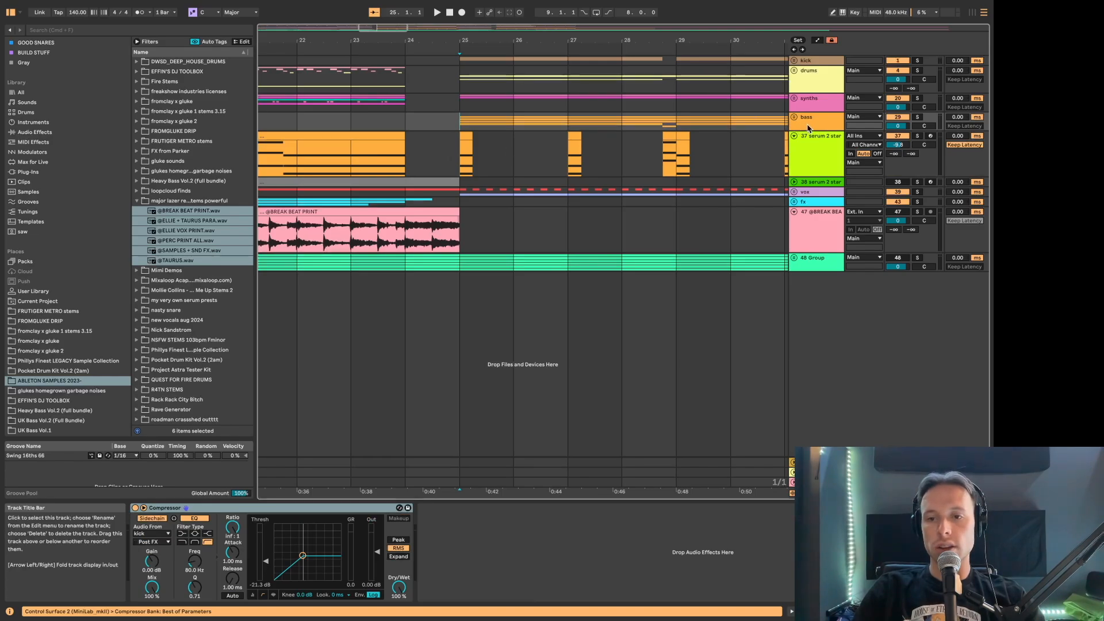
pyautogui.click(440, 152)
pyautogui.press('-')
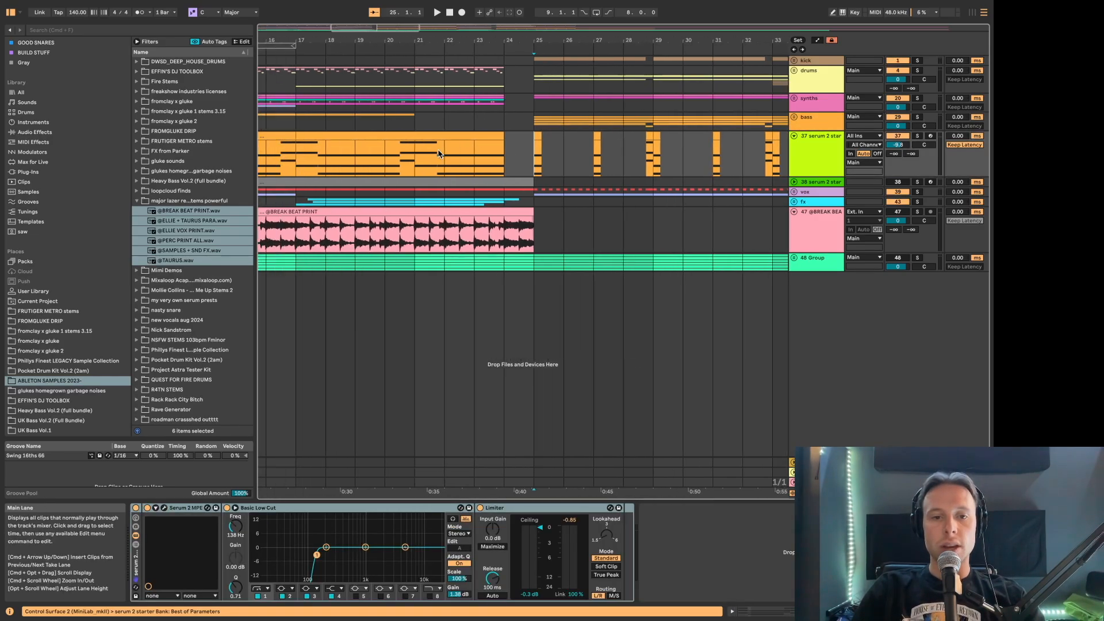
pyautogui.hscroll(-3, 440, 153)
pyautogui.click(357, 161)
pyautogui.moveTo(357, 161)
pyautogui.mouseDown()
pyautogui.moveTo(409, 158)
pyautogui.moveTo(366, 163)
pyautogui.mouseUp()
pyautogui.moveTo(442, 161); pyautogui.dragTo(450, 161)
pyautogui.click(690, 137)
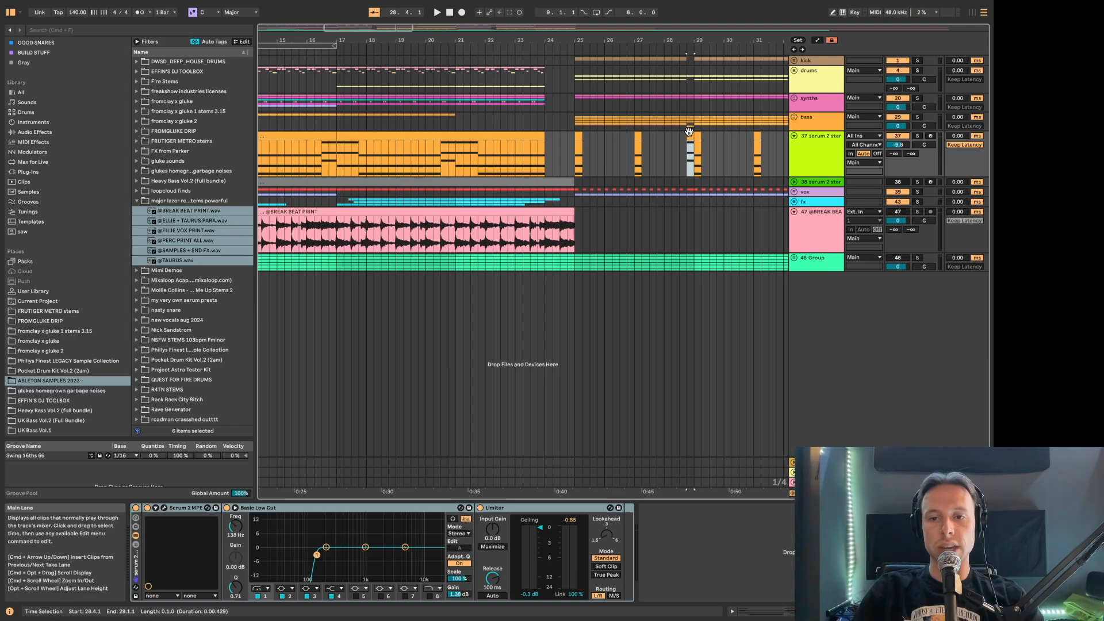
# - Highlight the chord slice at 17.4 on serum 2 track 37 and the one-beat stabs at bars 25 and 27
pyautogui.hscroll(-2, 397, 155)
pyautogui.moveTo(359, 164); pyautogui.dragTo(444, 159)
pyautogui.scroll(5, 403, 153)
pyautogui.click(404, 153)
pyautogui.scroll(-5, 545, 160)
pyautogui.click(572, 155)
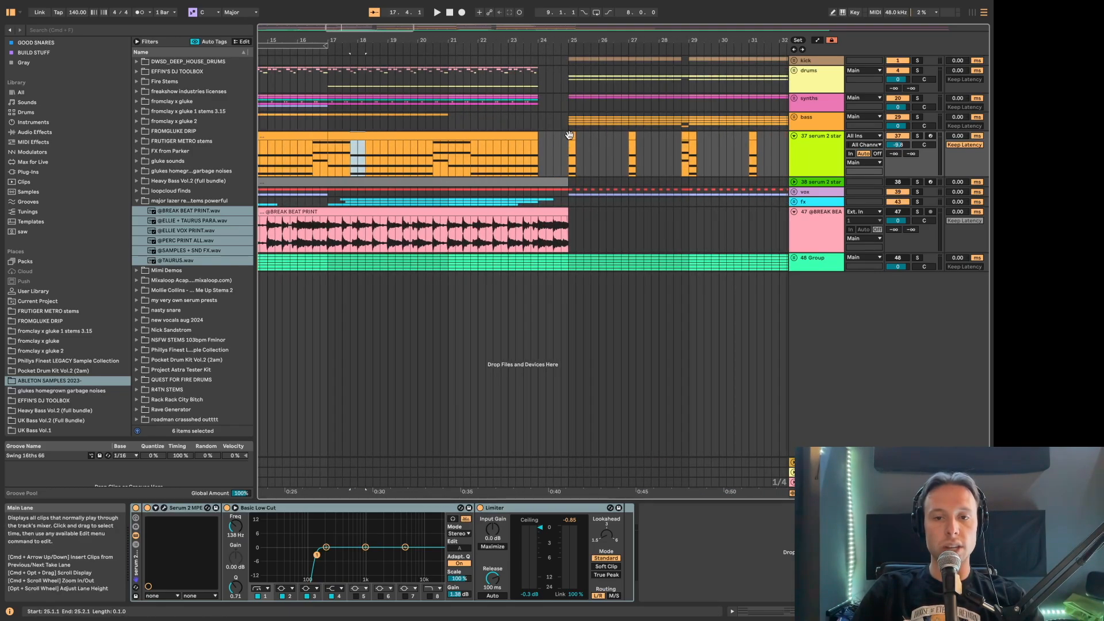
pyautogui.click(632, 141)
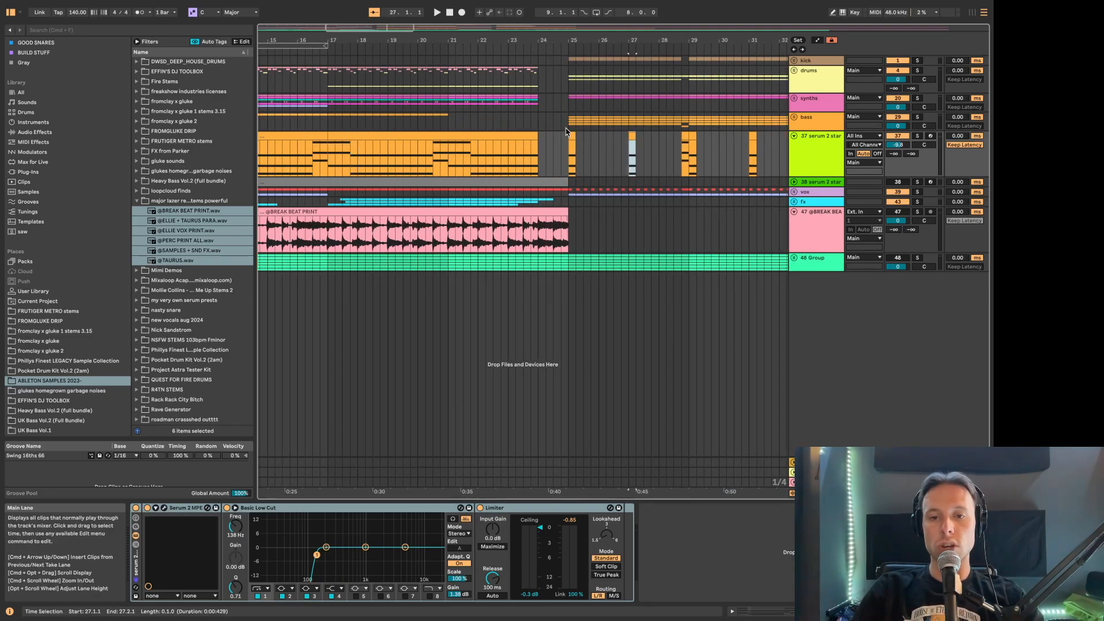
# - Compare the serum 2 chords on track 37 over bars 9 to 17 with the stabs over bars 25 to 40
pyautogui.hscroll(3, 575, 144)
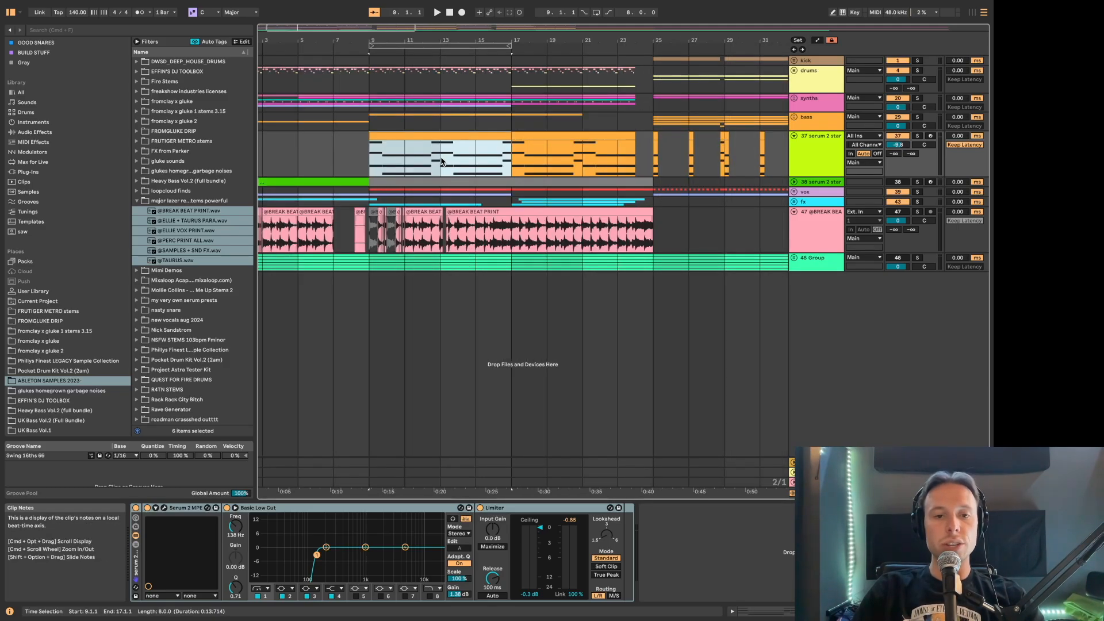
pyautogui.click(440, 163)
pyautogui.moveTo(371, 168); pyautogui.dragTo(511, 163)
pyautogui.hscroll(8, 394, 165)
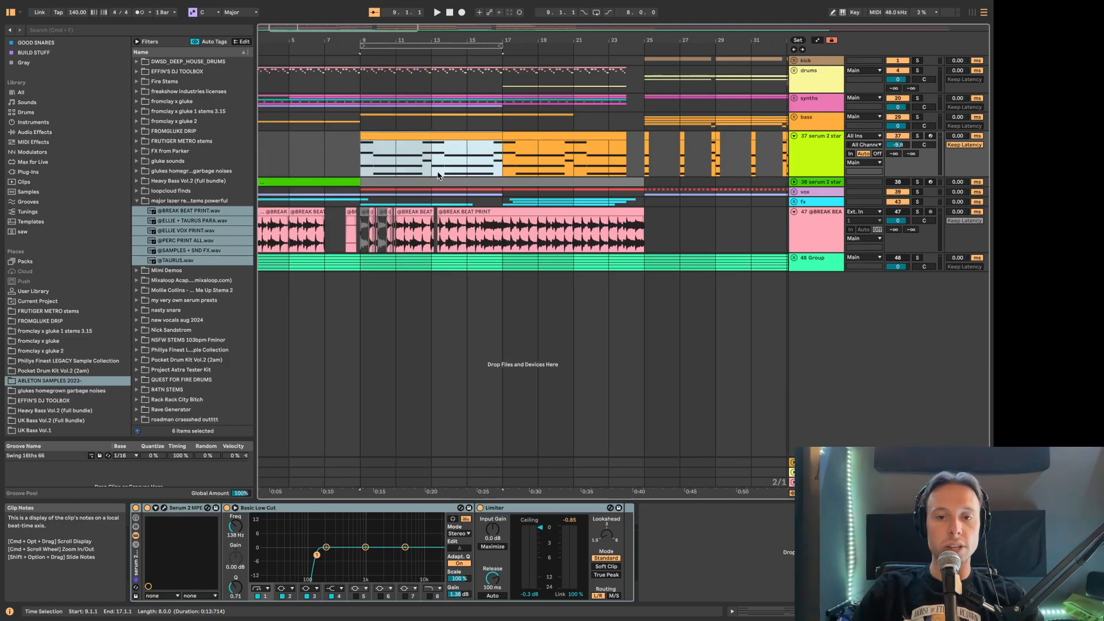
pyautogui.moveTo(396, 164); pyautogui.dragTo(680, 162)
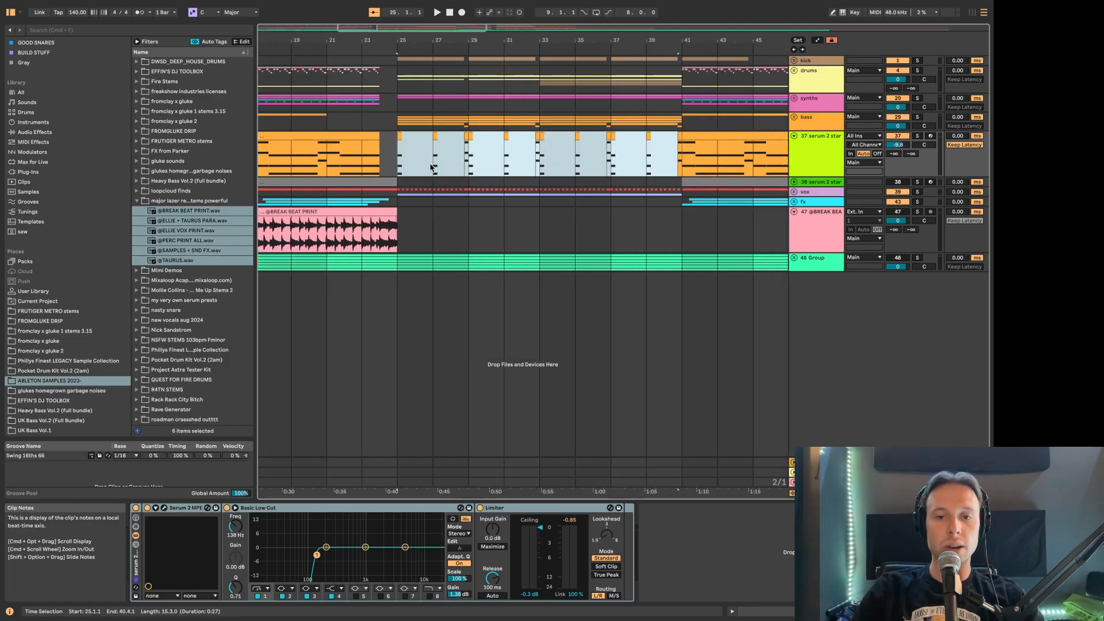
pyautogui.click(395, 159)
# - Loop bars 25 to 29 around the serum 2 clip on track 35 in the bass group, and play that track soloed
pyautogui.scroll(2, 393, 158)
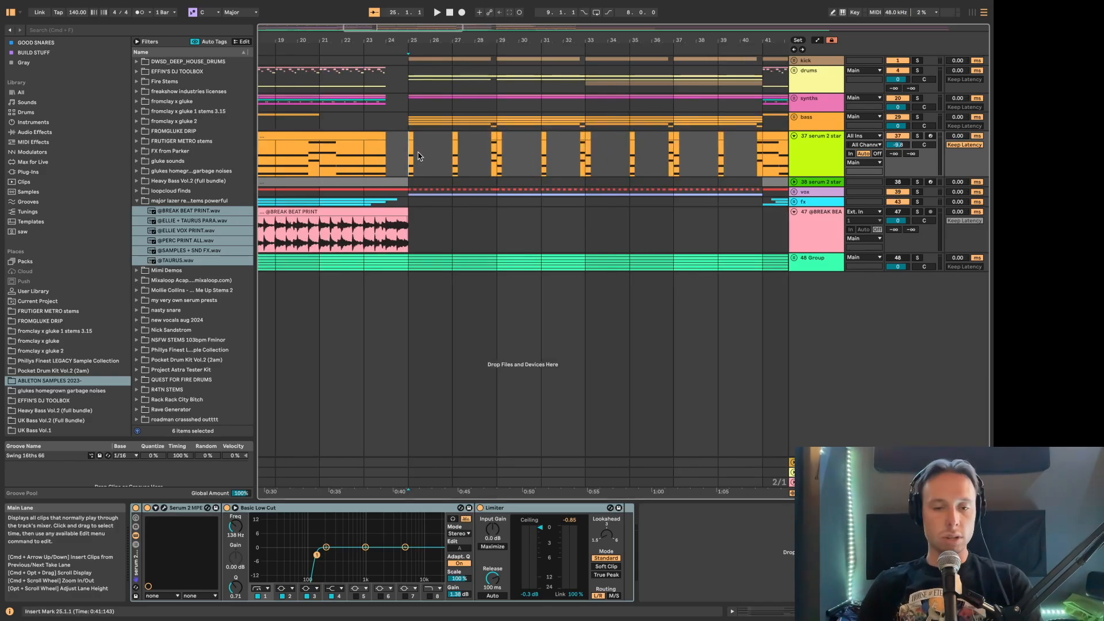
pyautogui.click(798, 163)
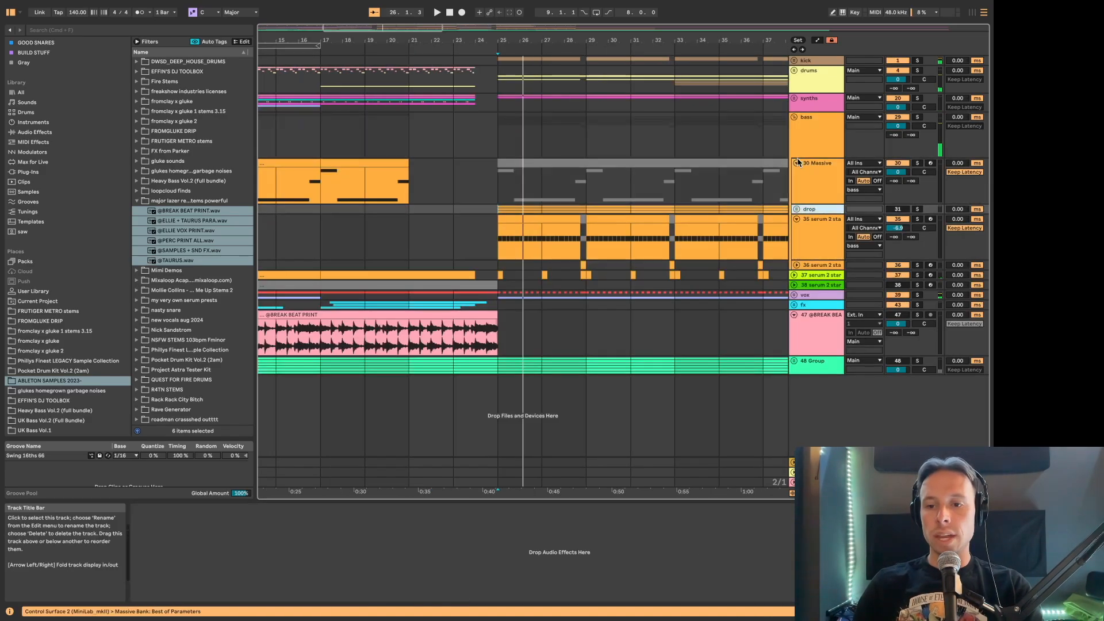
pyautogui.press('Down')
pyautogui.press('super+2')
pyautogui.moveTo(505, 242); pyautogui.dragTo(566, 246)
pyautogui.press('super+l')
pyautogui.press('s')
pyautogui.press('space')
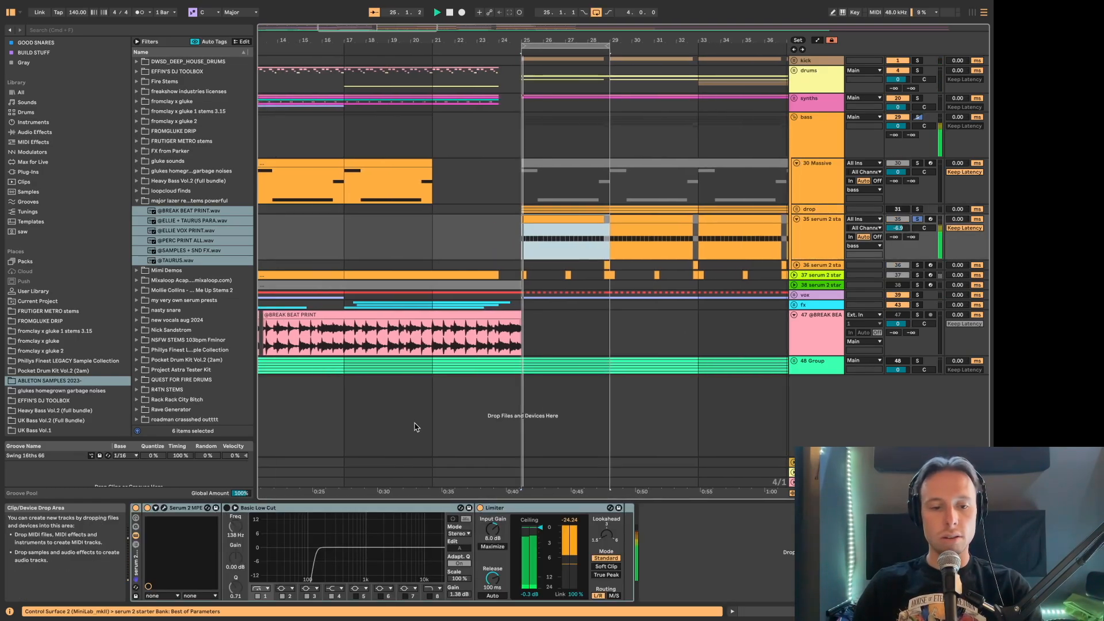
# - Stop playback and isolate oscillator A in track 35's Serum 2 by switching off oscillators B and C
pyautogui.press('space')
pyautogui.click(164, 508)
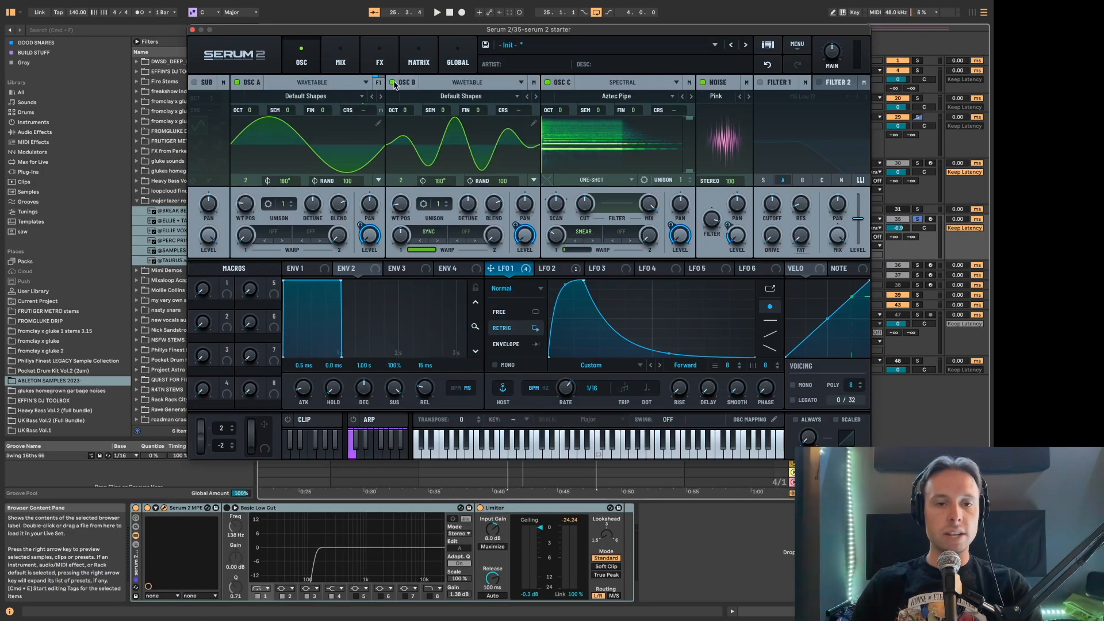
pyautogui.click(394, 83)
pyautogui.click(548, 83)
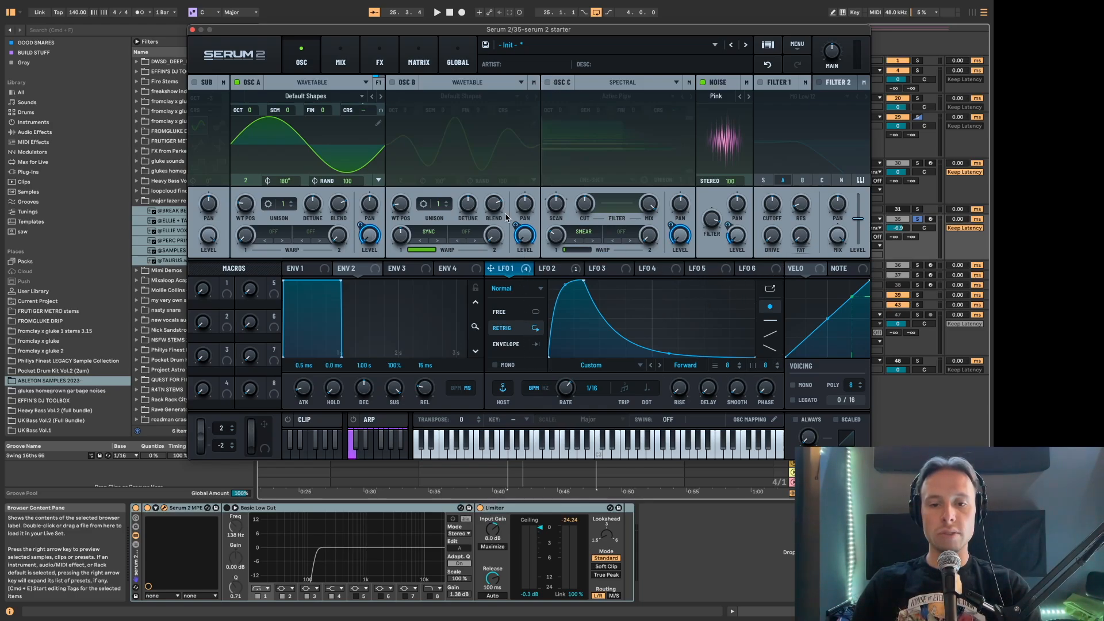
# - View LFO 2's curve and audition the Aztec Pipe oscillator C alone over the looped bass clip
pyautogui.click(555, 267)
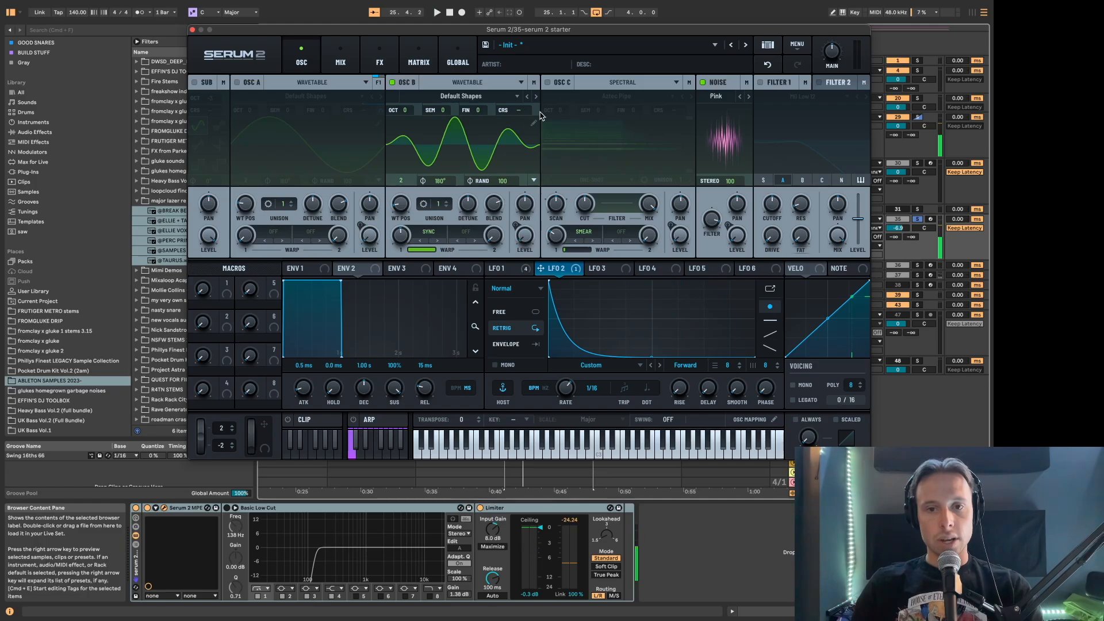
pyautogui.click(547, 82)
pyautogui.click(392, 82)
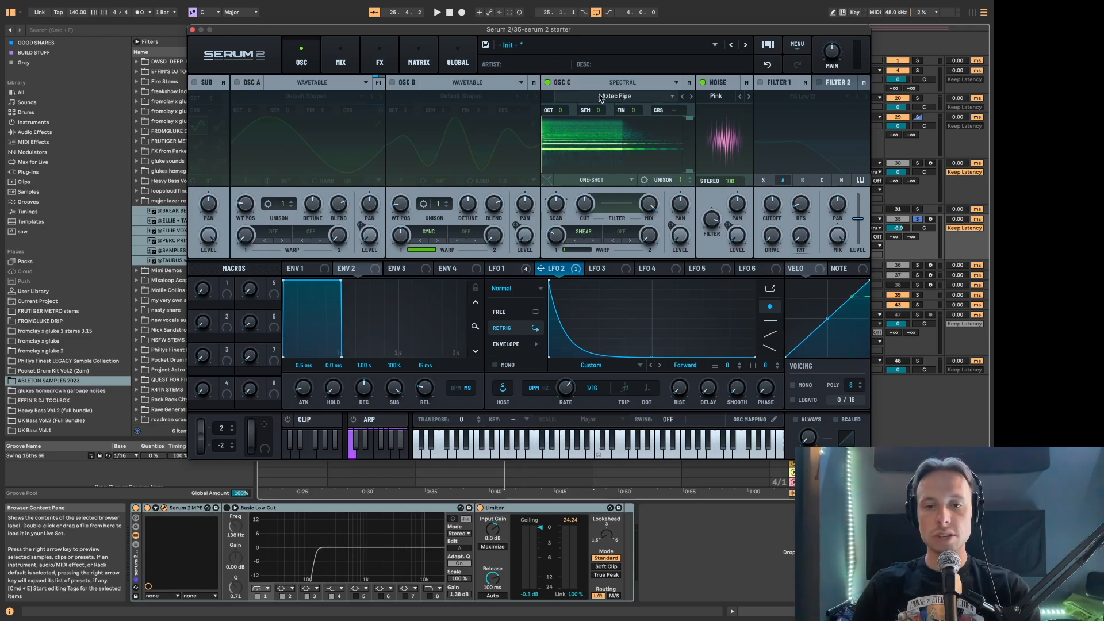
pyautogui.press('space')
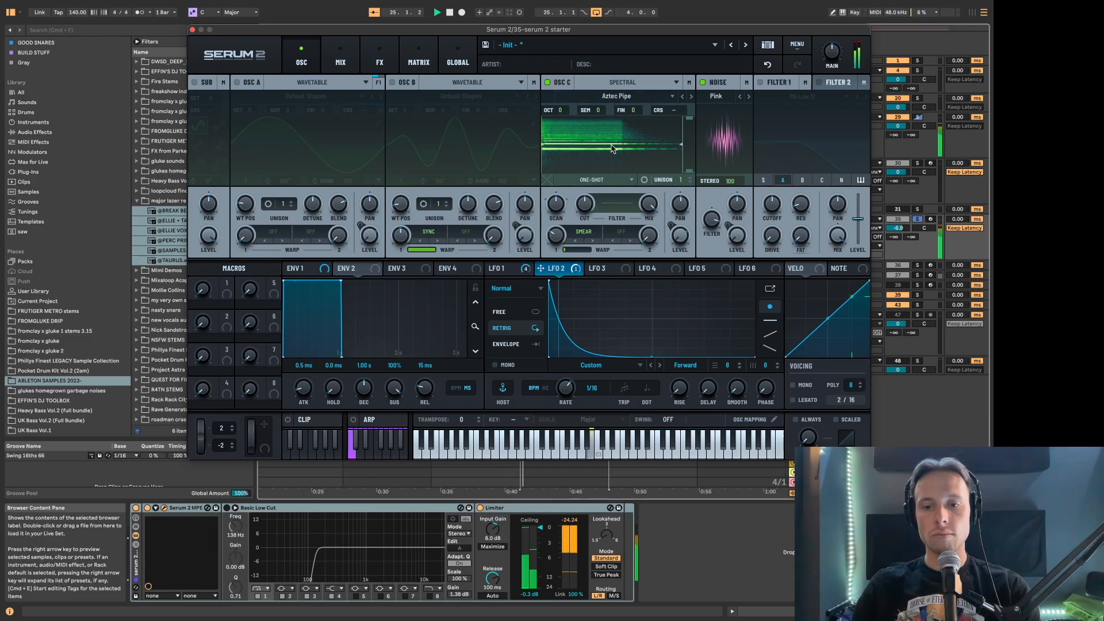
pyautogui.press('space')
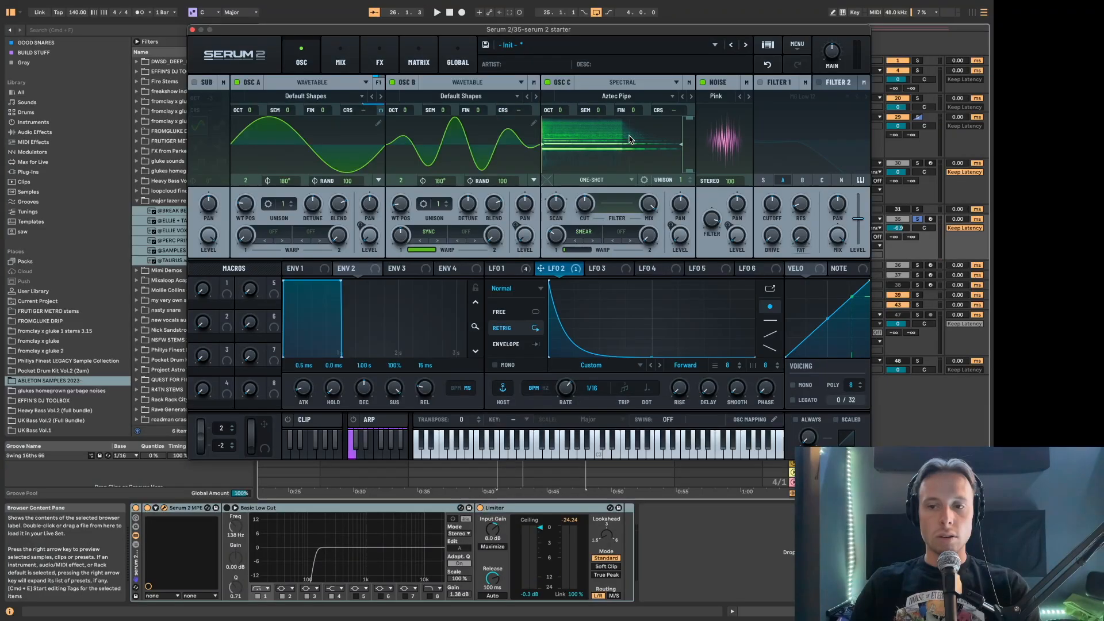
# - Play the looped bass with oscillators A, B and C on, and enable the Sub oscillator
pyautogui.press('space')
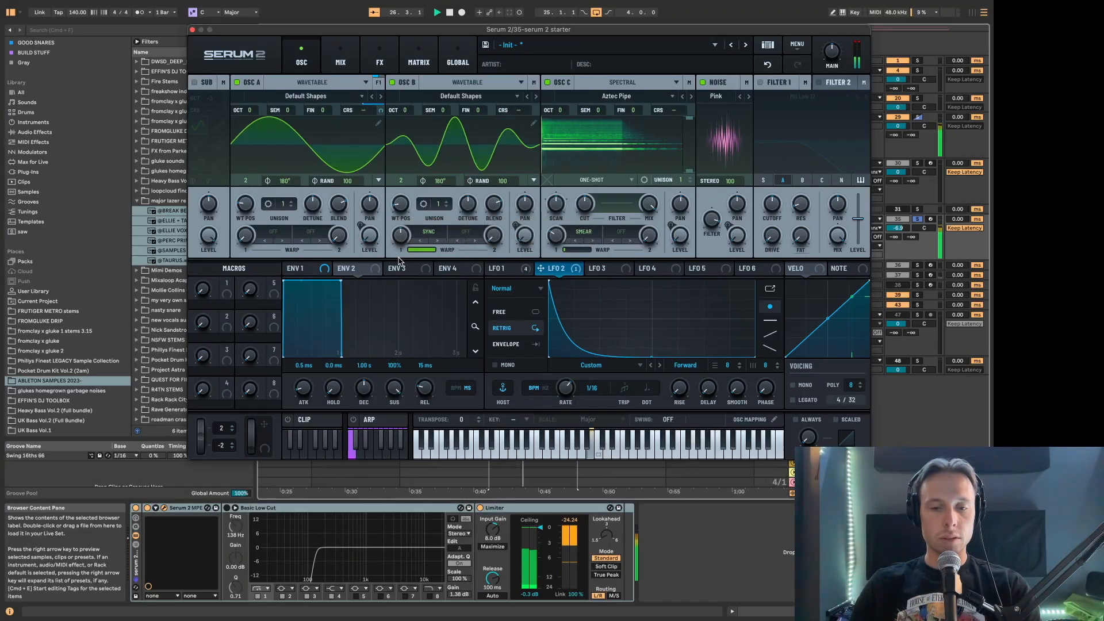
pyautogui.press('space')
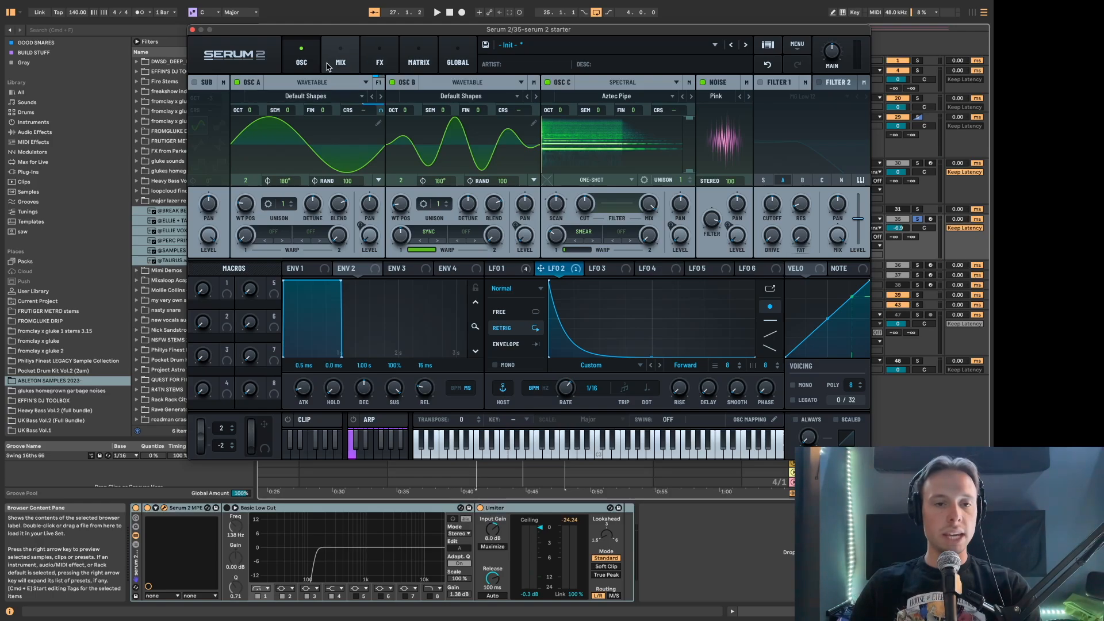
pyautogui.click(196, 82)
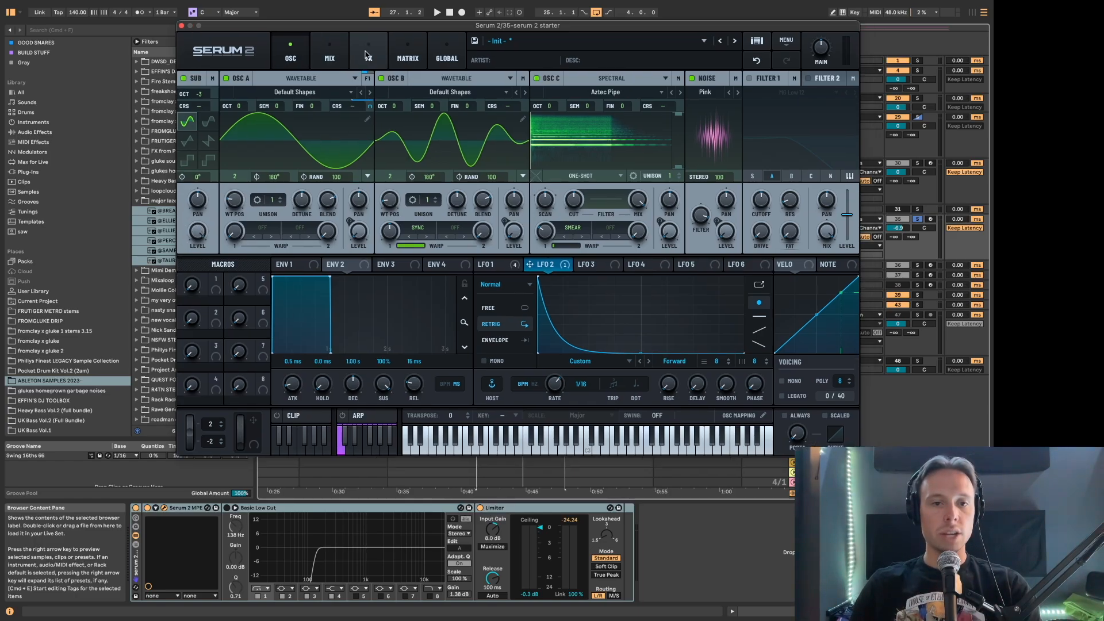
# - Review the distortion and multiband compressor in track 35's Serum 2 effects, compare with the oscillator page, and play the looped bass
pyautogui.click(369, 54)
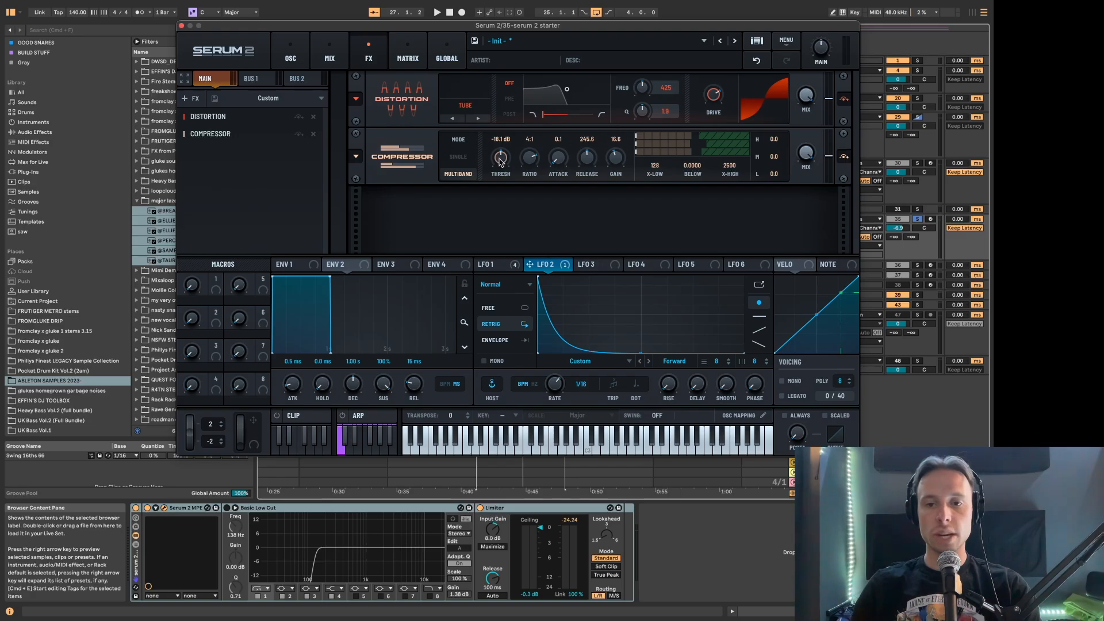
pyautogui.click(292, 56)
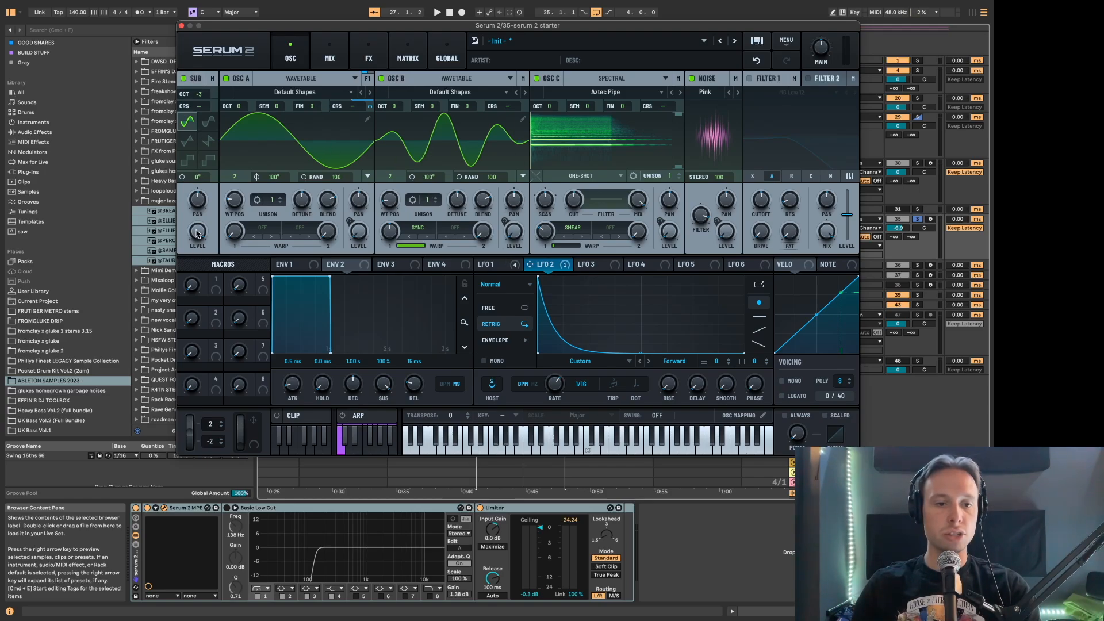
pyautogui.click(360, 59)
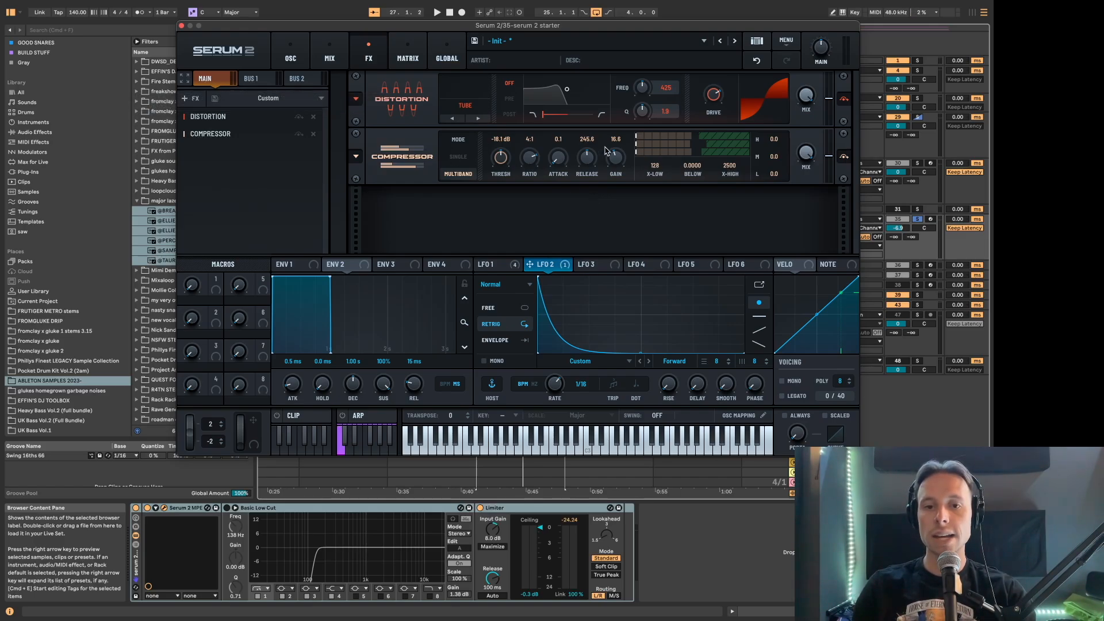
pyautogui.press('space')
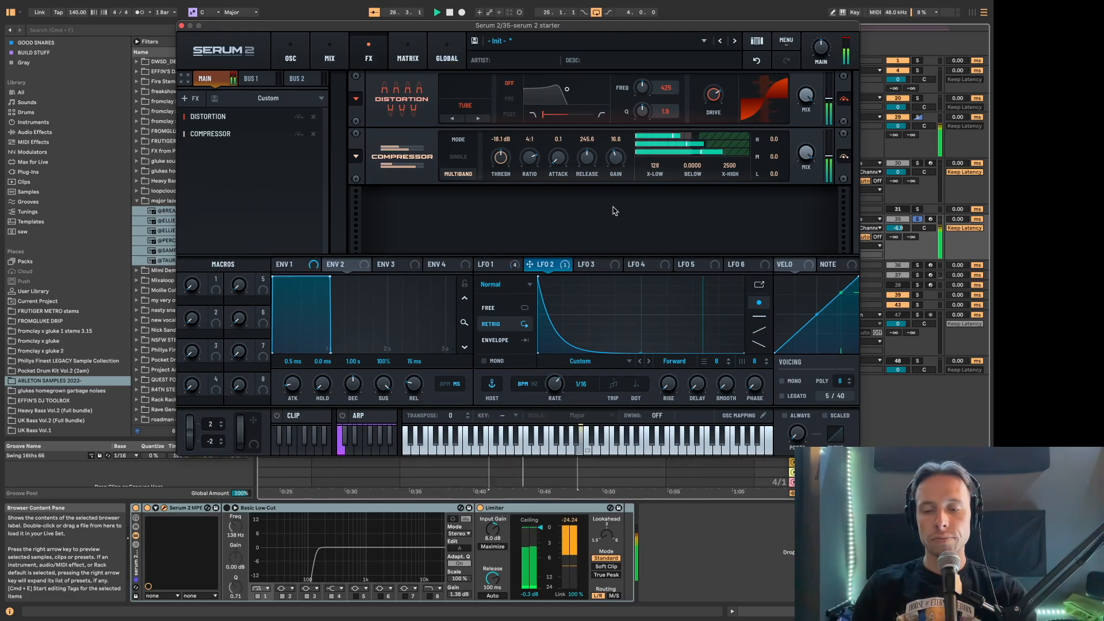
pyautogui.press('space')
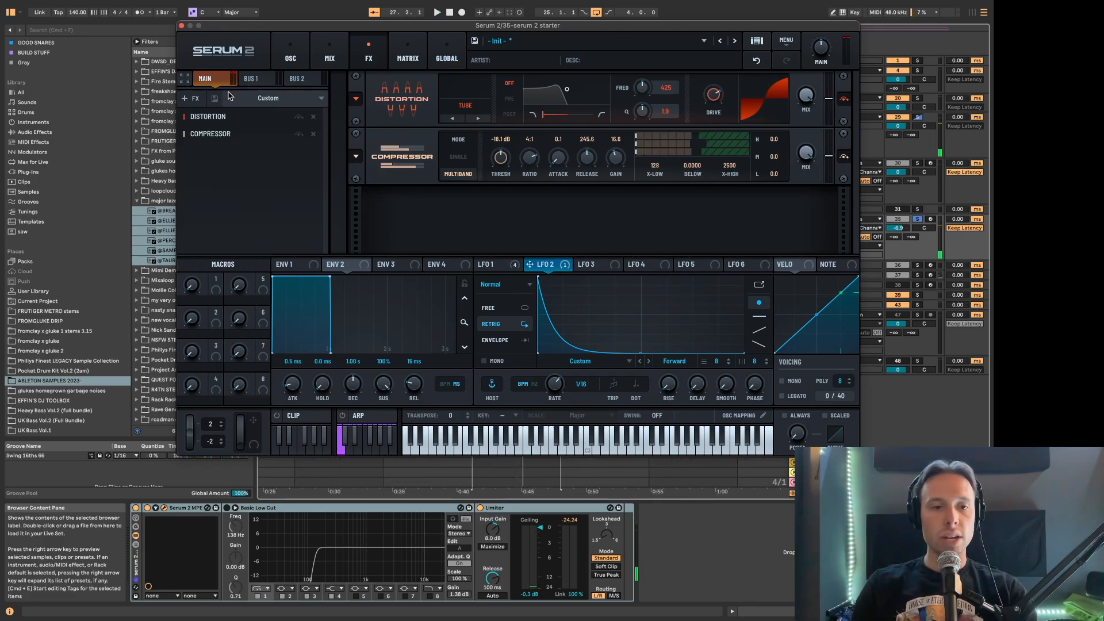
# - Hide the Serum 2 window and mark the one-beat gap in track 35's bass clips just before bar 29
pyautogui.press('super+alt+p')
pyautogui.moveTo(461, 241); pyautogui.dragTo(666, 245)
pyautogui.press('s')
pyautogui.moveTo(448, 240); pyautogui.dragTo(654, 242)
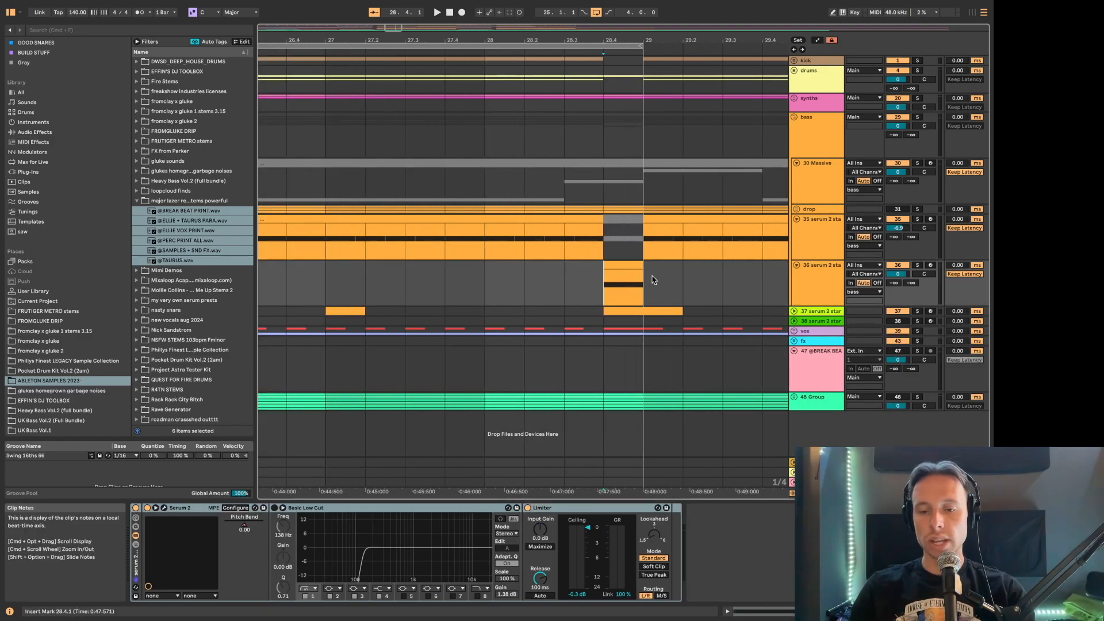
# - Solo track 36 and play its one-beat serum 2 fill clip from 28.4
pyautogui.scroll(-5, 597, 280)
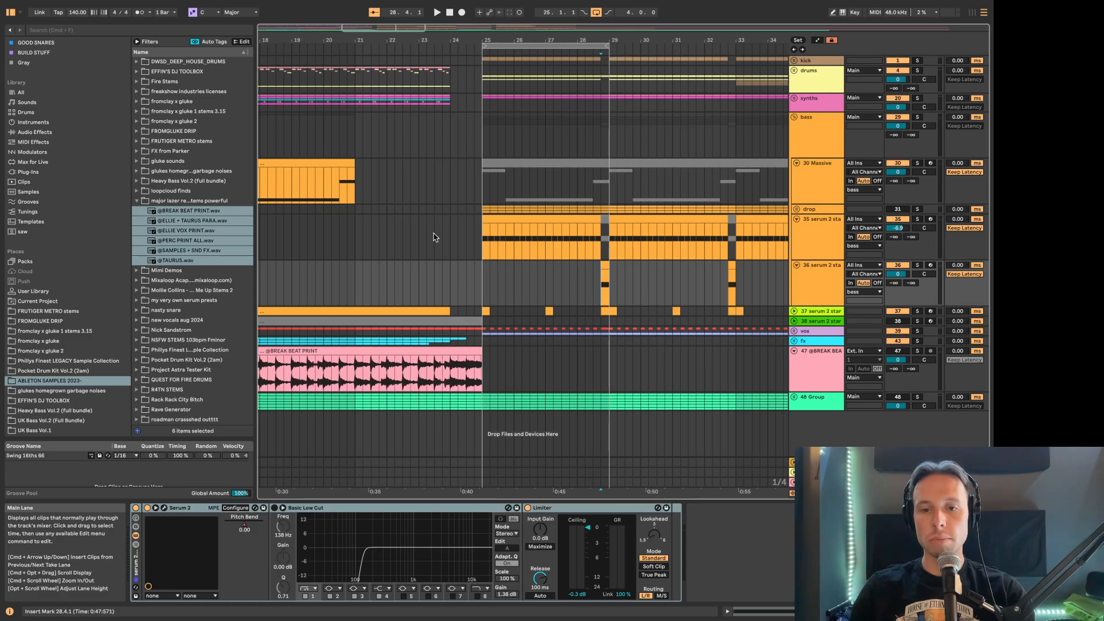
pyautogui.scroll(5, 592, 265)
pyautogui.click(595, 280)
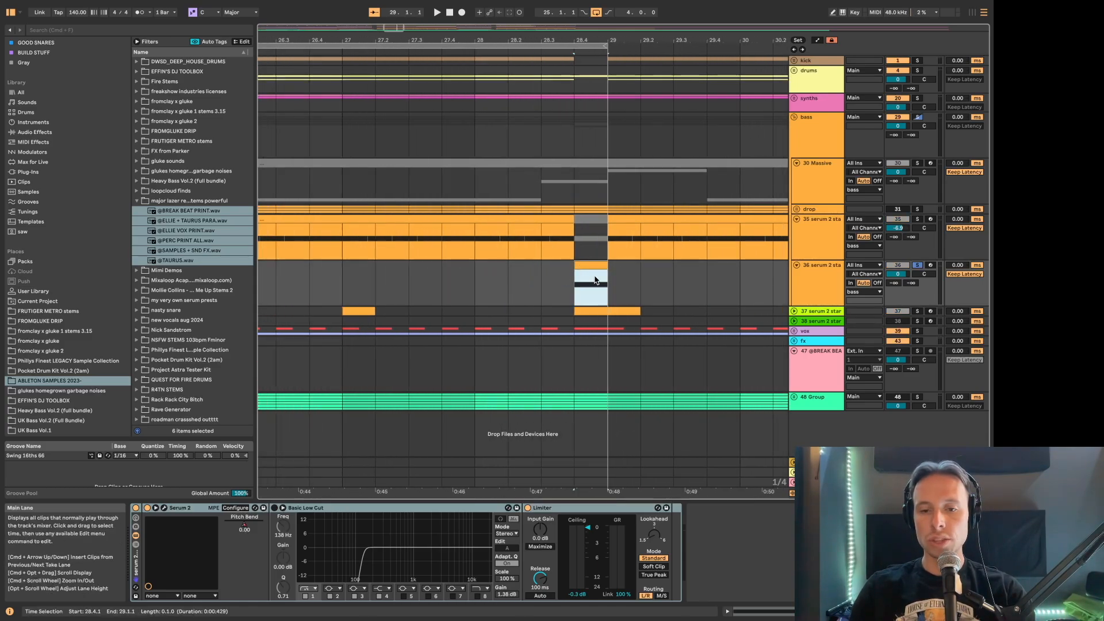
pyautogui.click(574, 290)
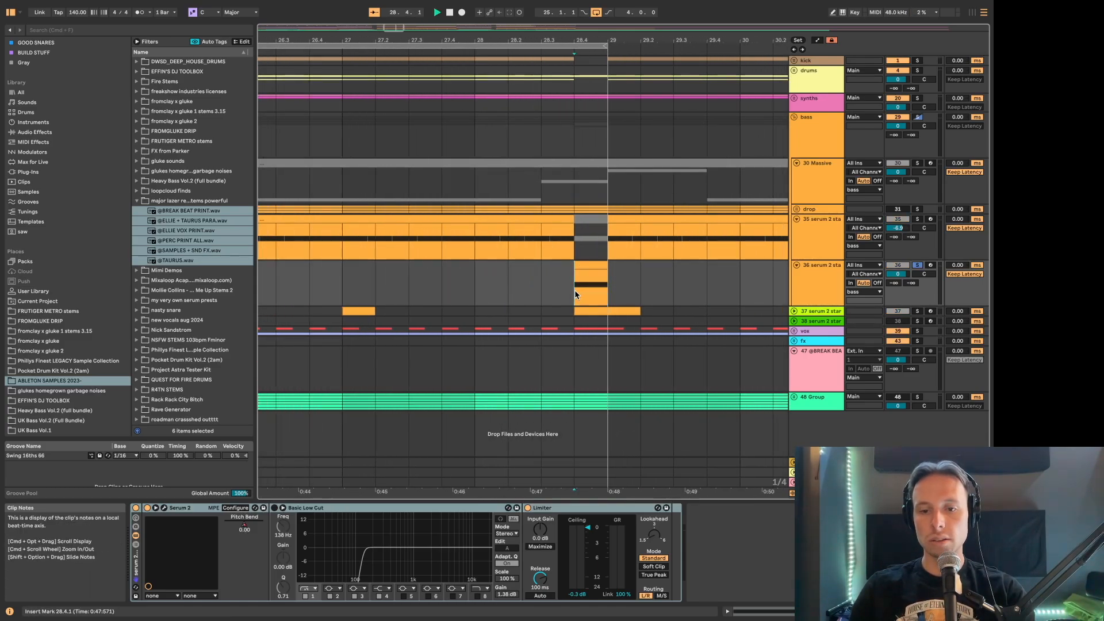
pyautogui.scroll(-5, 575, 290)
pyautogui.scroll(5, 655, 288)
pyautogui.hscroll(2, 657, 289)
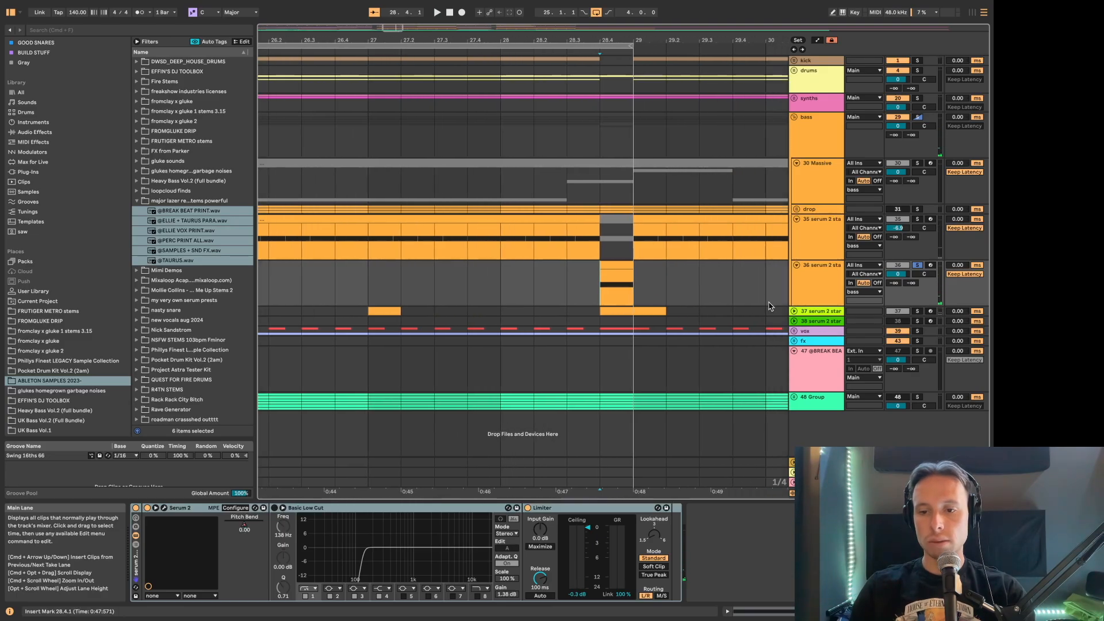
# - Unfold track 37, solo it together with track 36, and play both from 28.4
pyautogui.click(816, 284)
pyautogui.doubleClick(819, 311)
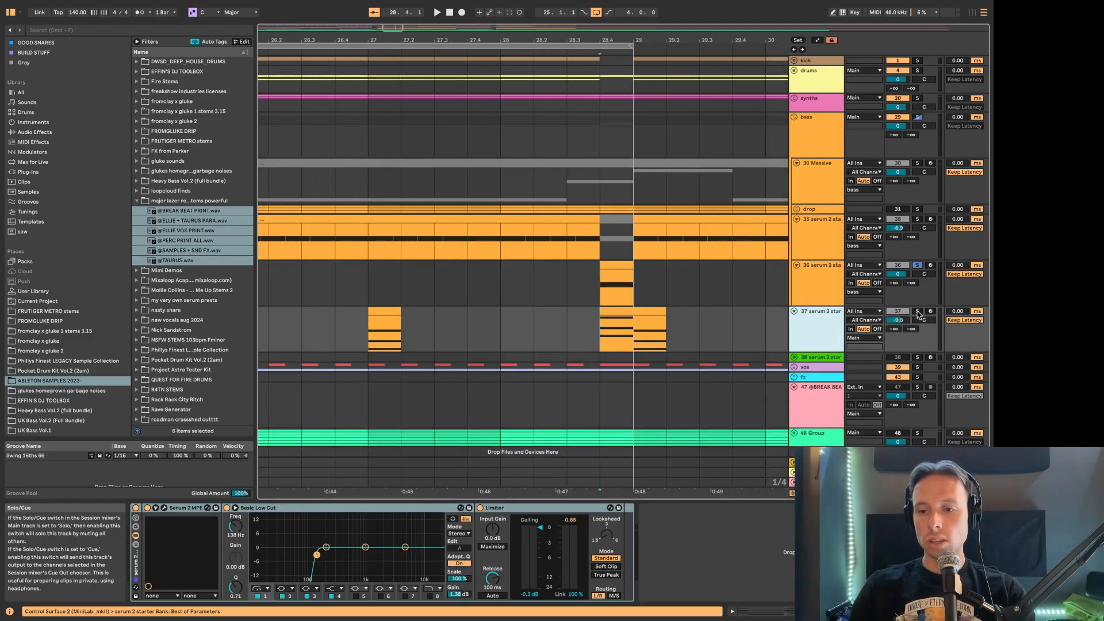
pyautogui.click(918, 312)
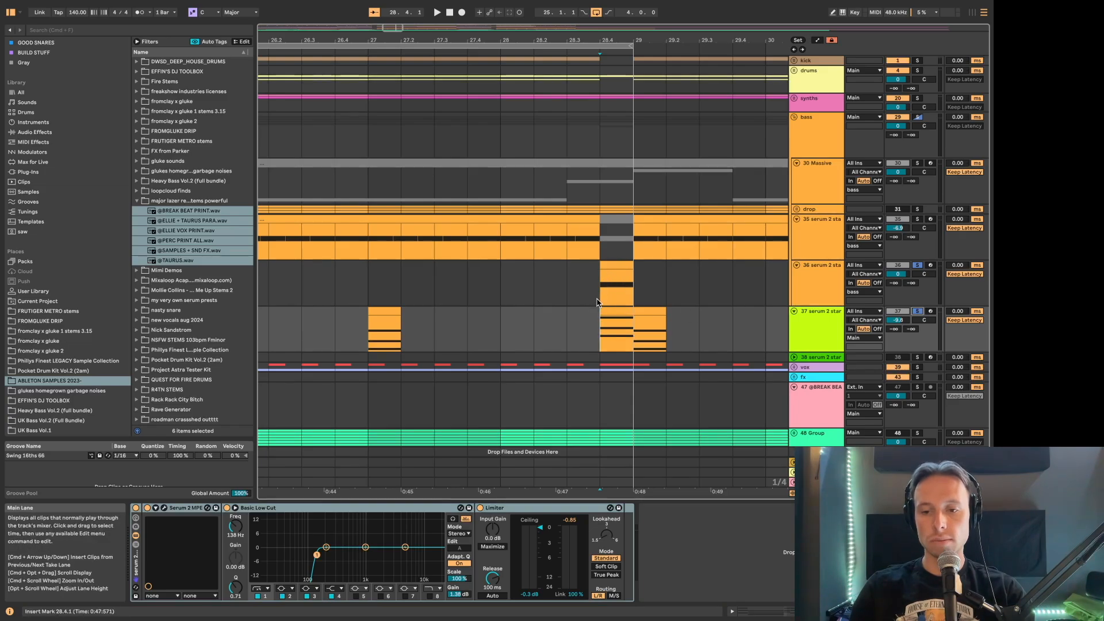
pyautogui.press('space')
pyautogui.press('space')
pyautogui.press('space')
pyautogui.press('space')
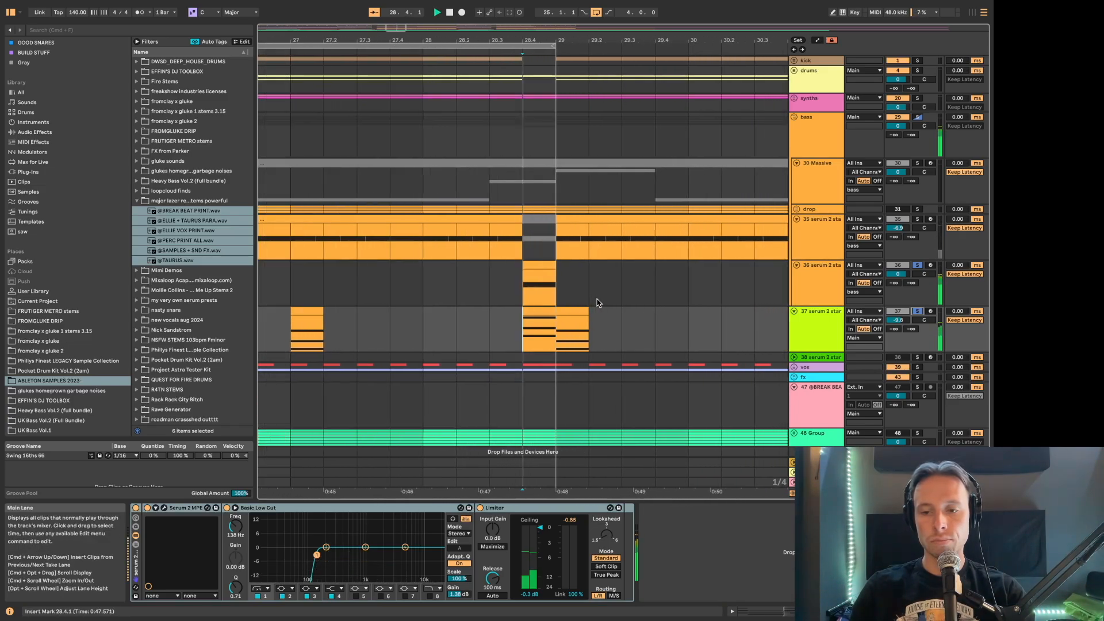
# - Turn off the loop and select bars 25 to 33 on track 36 around its two fill clips
pyautogui.scroll(-3, 592, 305)
pyautogui.click(567, 293)
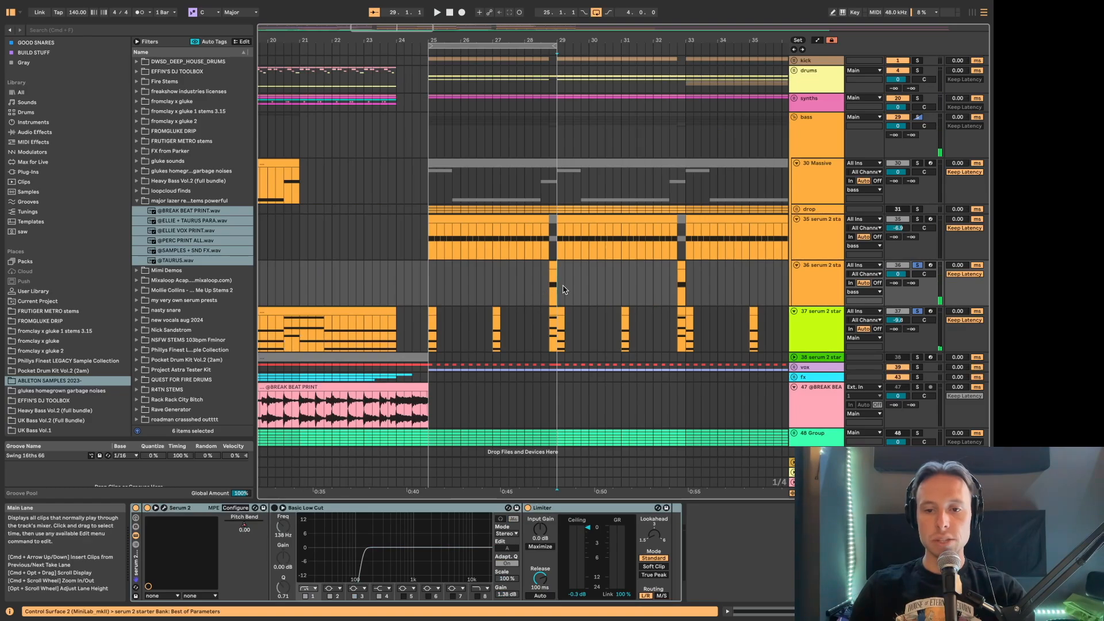
pyautogui.press('super+l')
pyautogui.press('super+2')
pyautogui.press('super+2')
pyautogui.press('super+2')
pyautogui.press('super+2')
pyautogui.moveTo(555, 291); pyautogui.dragTo(707, 295)
pyautogui.click(800, 274)
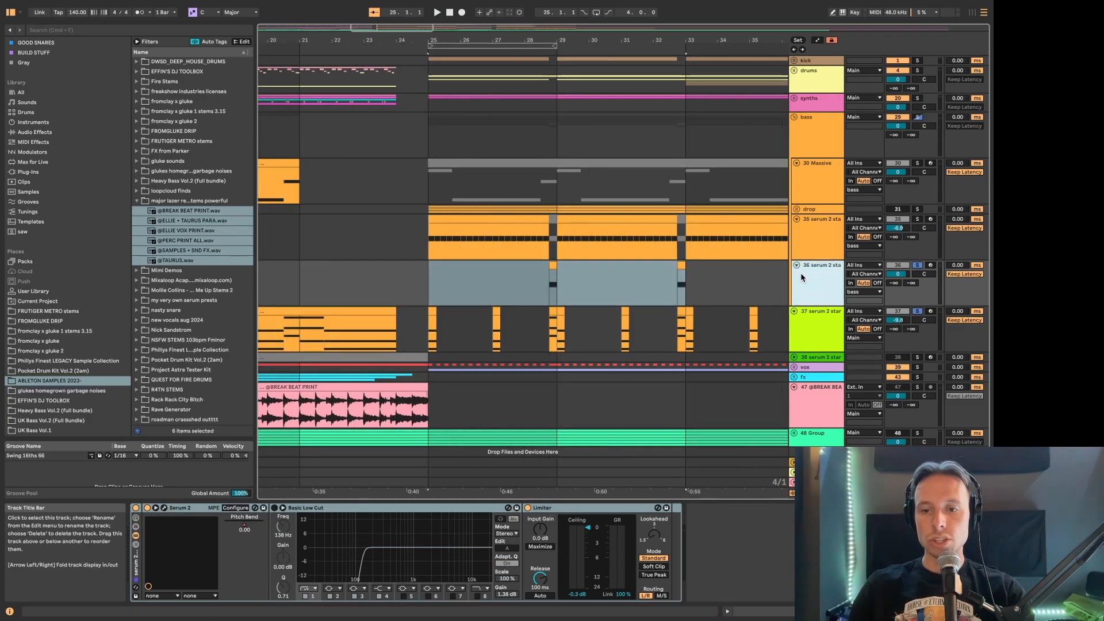
# - Fold the bass group, clear the solos, and play the full mix from bar 23 into the drop
pyautogui.click(465, 288)
pyautogui.press('super+1')
pyautogui.press('super+1')
pyautogui.press('super+1')
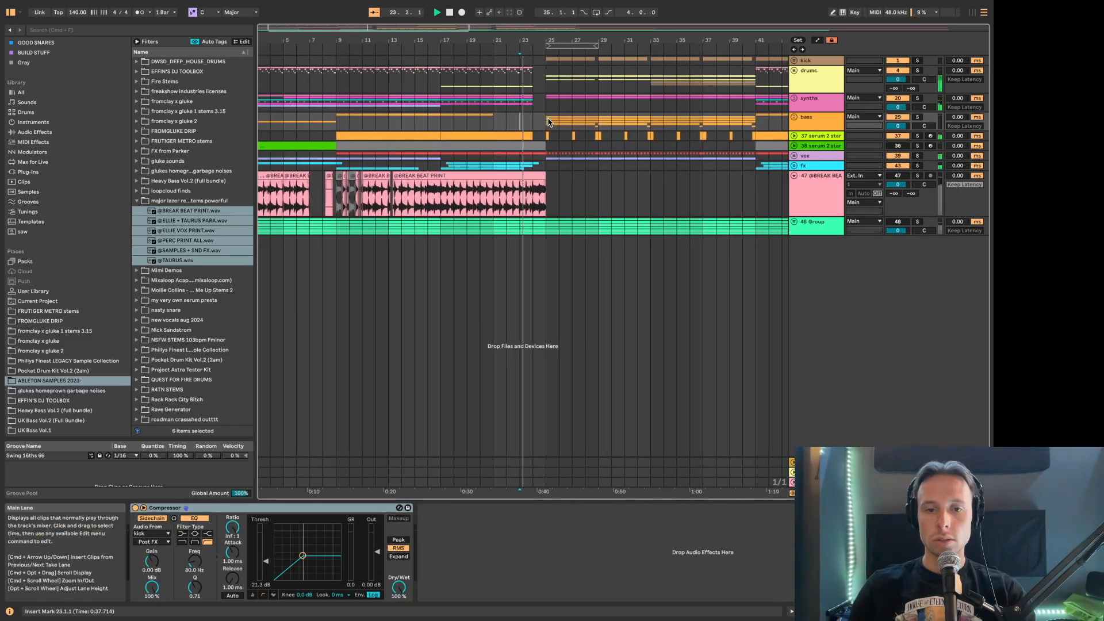
pyautogui.scroll(5, 528, 129)
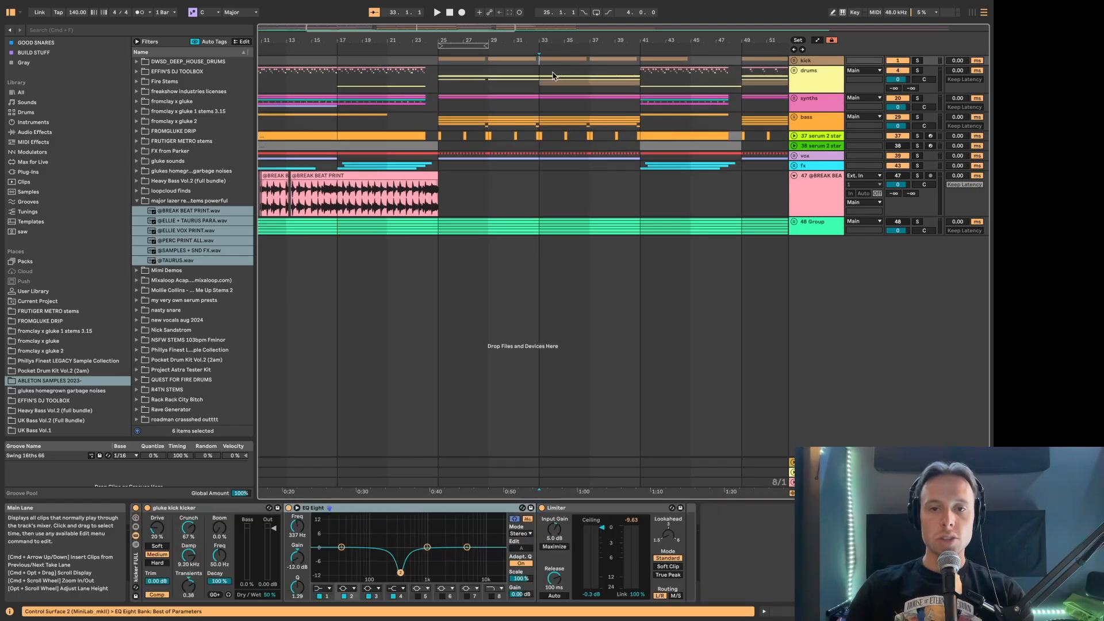
# - Select bars 33 to 41 in the drums group and play the full mix through that section
pyautogui.click(552, 72)
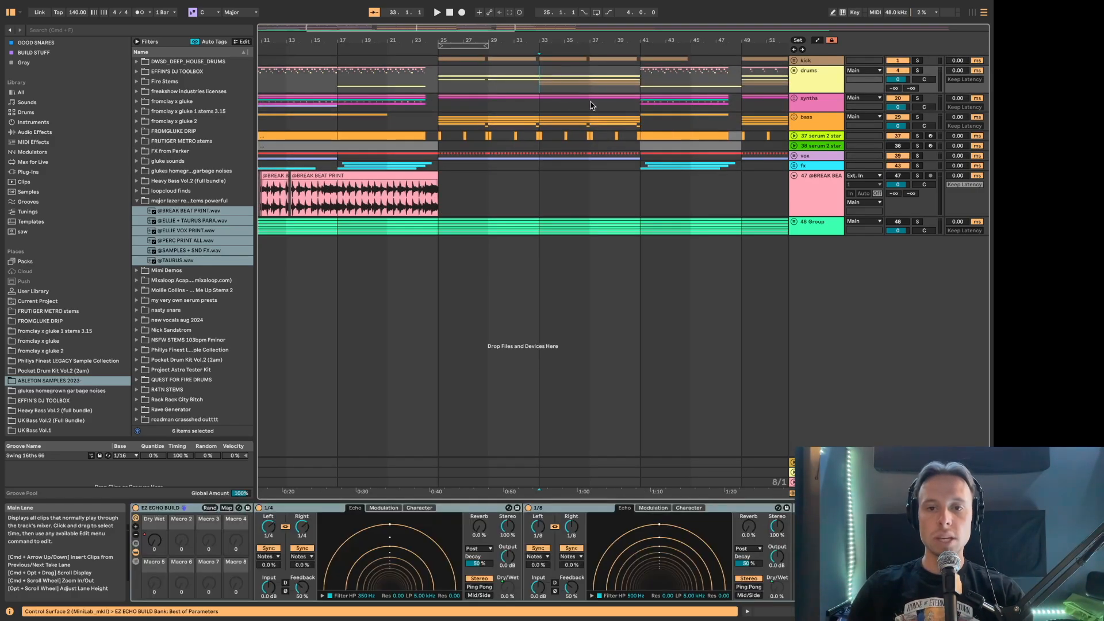
pyautogui.hscroll(5, 575, 106)
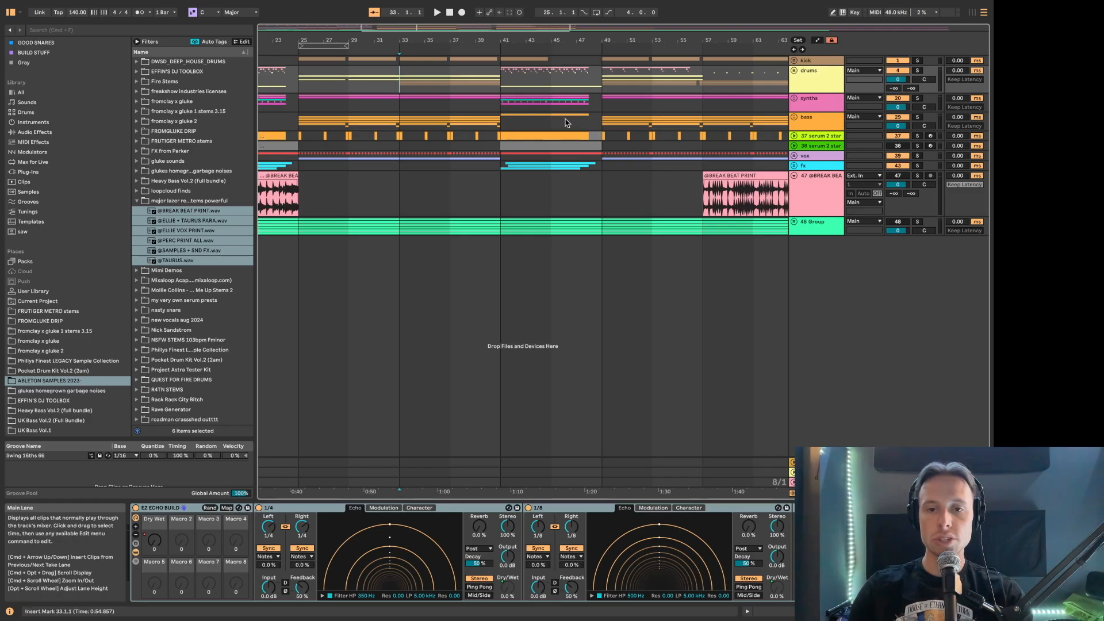
pyautogui.scroll(4, 566, 119)
pyautogui.moveTo(479, 82); pyautogui.dragTo(641, 79)
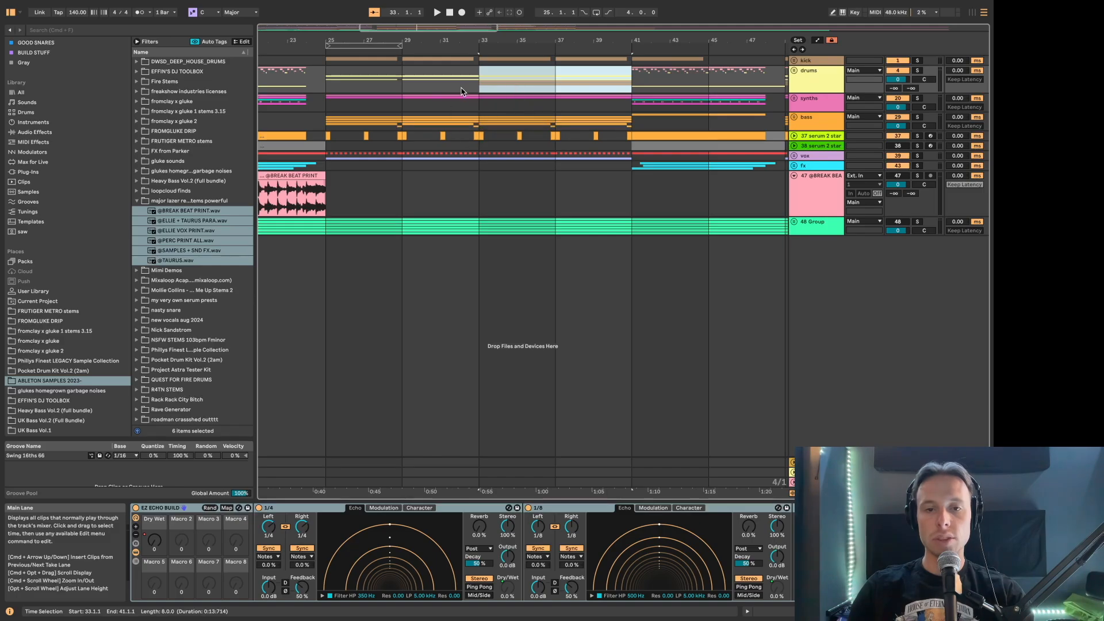
pyautogui.press('space')
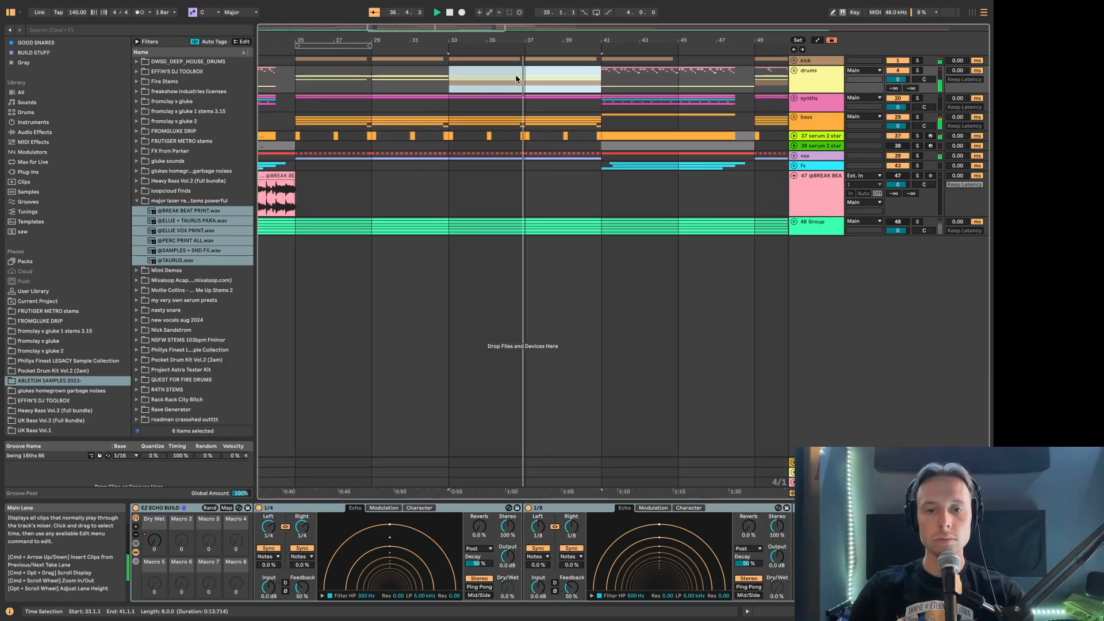
pyautogui.hscroll(3, 516, 79)
pyautogui.click(510, 83)
pyautogui.press('space')
# - Mark the break from bar 41 and bars 49 to 57 across the groups, and play from bar 49
pyautogui.scroll(-3, 510, 86)
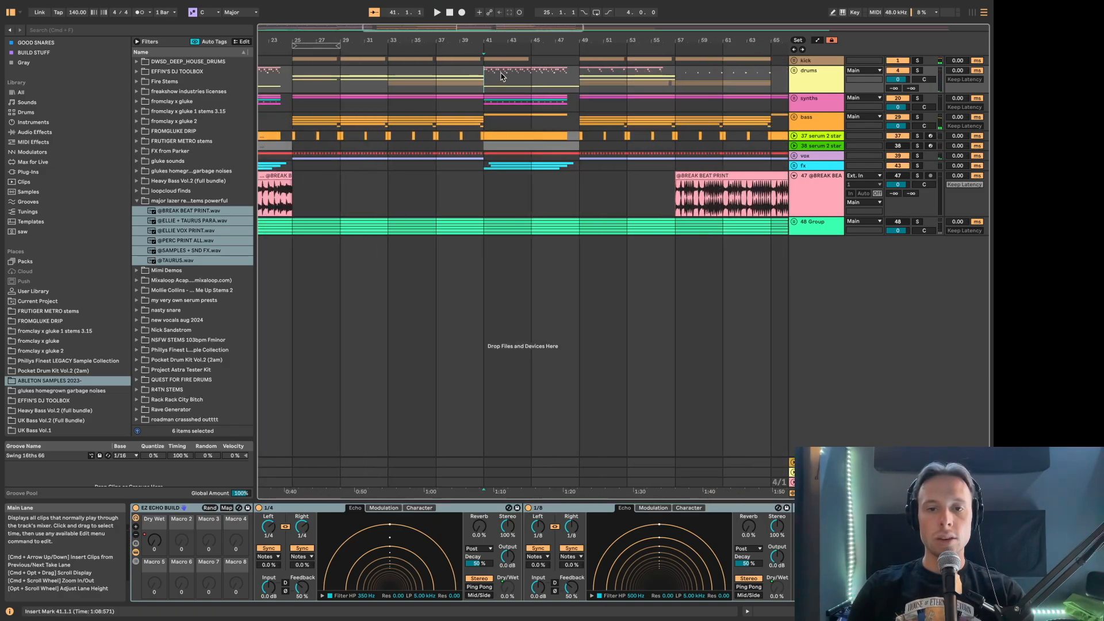
pyautogui.moveTo(490, 76); pyautogui.dragTo(564, 169)
pyautogui.moveTo(585, 75); pyautogui.dragTo(675, 166)
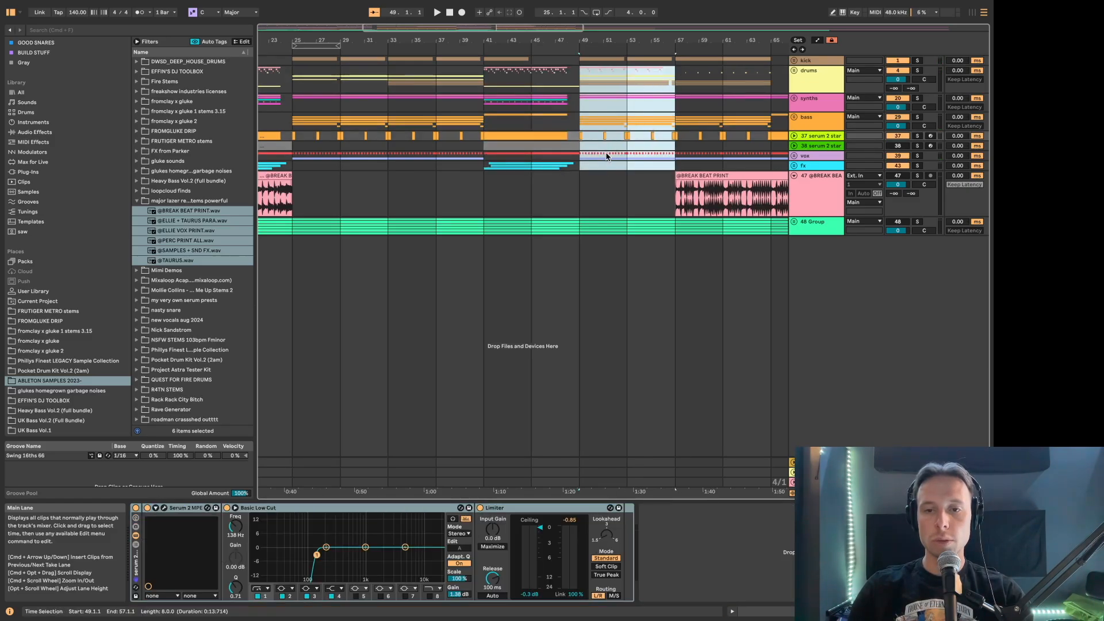
pyautogui.click(586, 81)
pyautogui.press('space')
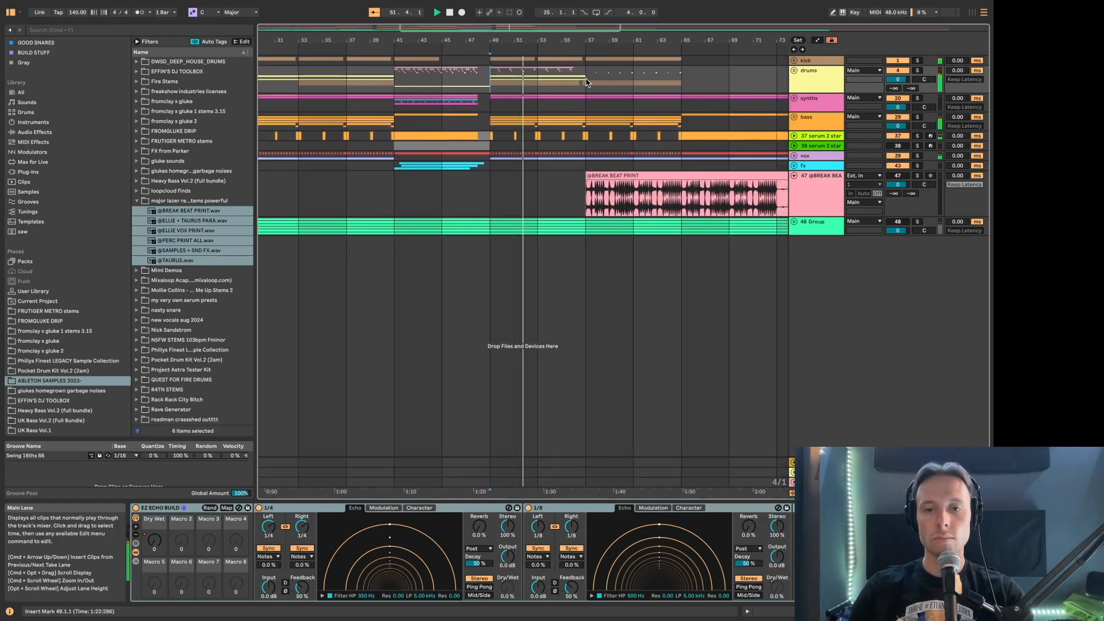
pyautogui.press('space')
# - Mark bar 55 in the drums group, at the end of the upper drum clips
pyautogui.scroll(5, 567, 81)
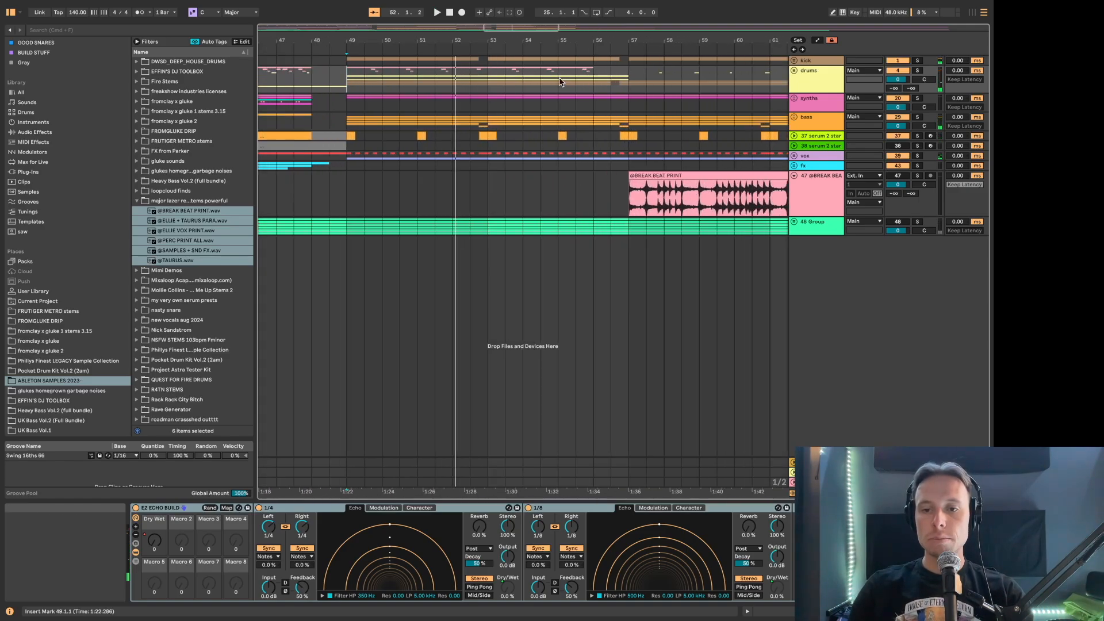
pyautogui.scroll(-2, 561, 82)
pyautogui.click(528, 80)
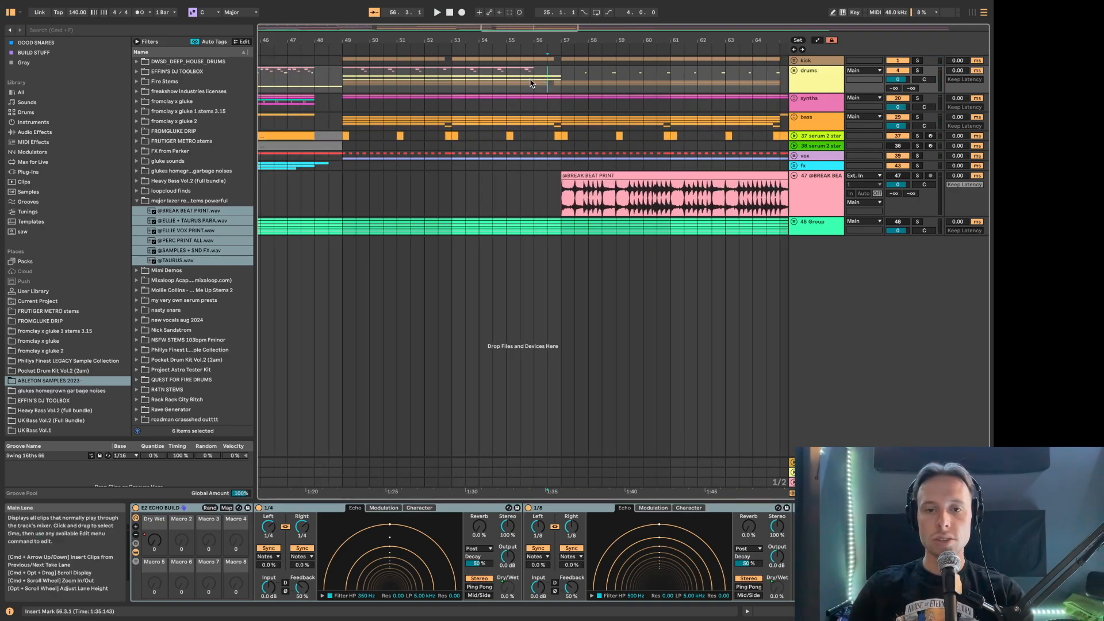
pyautogui.keyDown('shift'); pyautogui.click(524, 80); pyautogui.keyUp('shift')
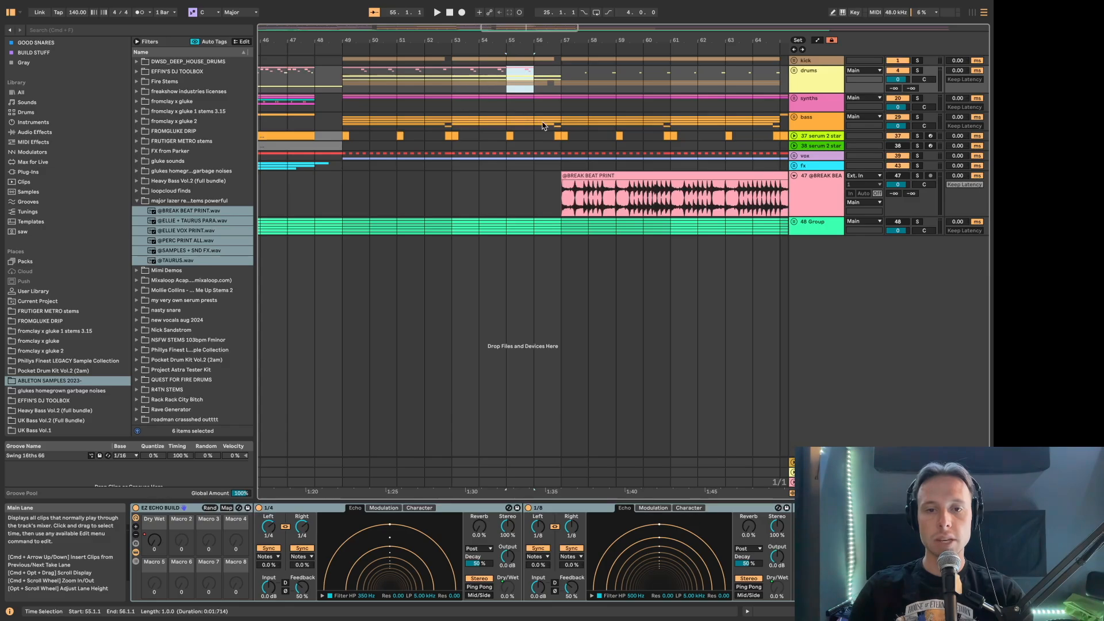
# - Select the drums group from bar 57 to bar 66
pyautogui.click(562, 81)
pyautogui.keyDown('shift'); pyautogui.click(775, 81); pyautogui.keyUp('shift')
pyautogui.click(557, 83)
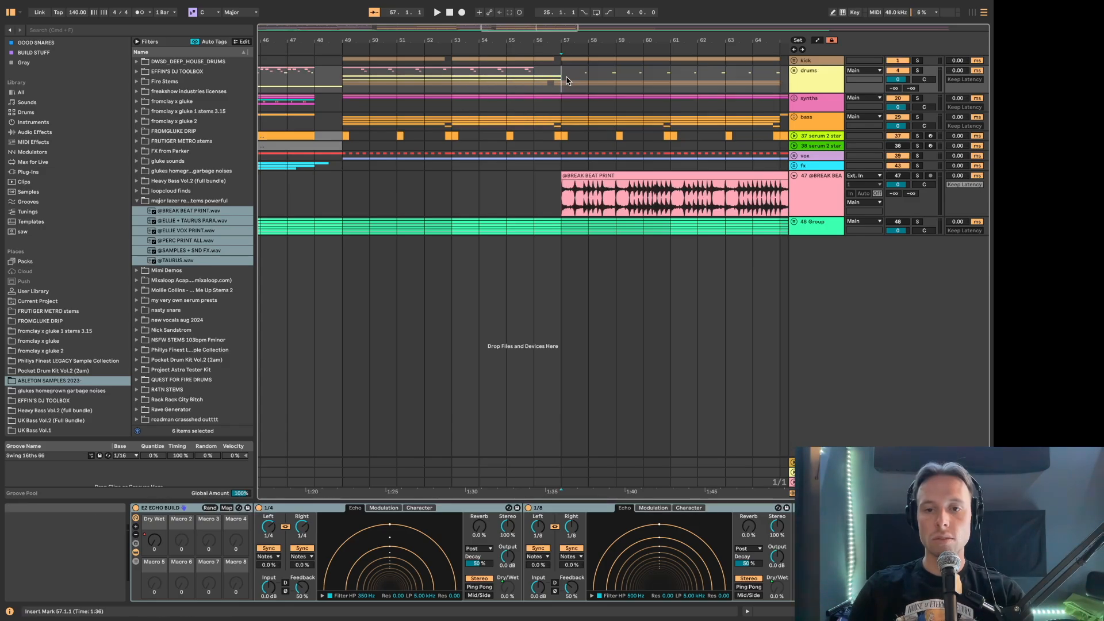
pyautogui.moveTo(559, 83); pyautogui.dragTo(799, 81)
pyautogui.scroll(-6, 699, 83)
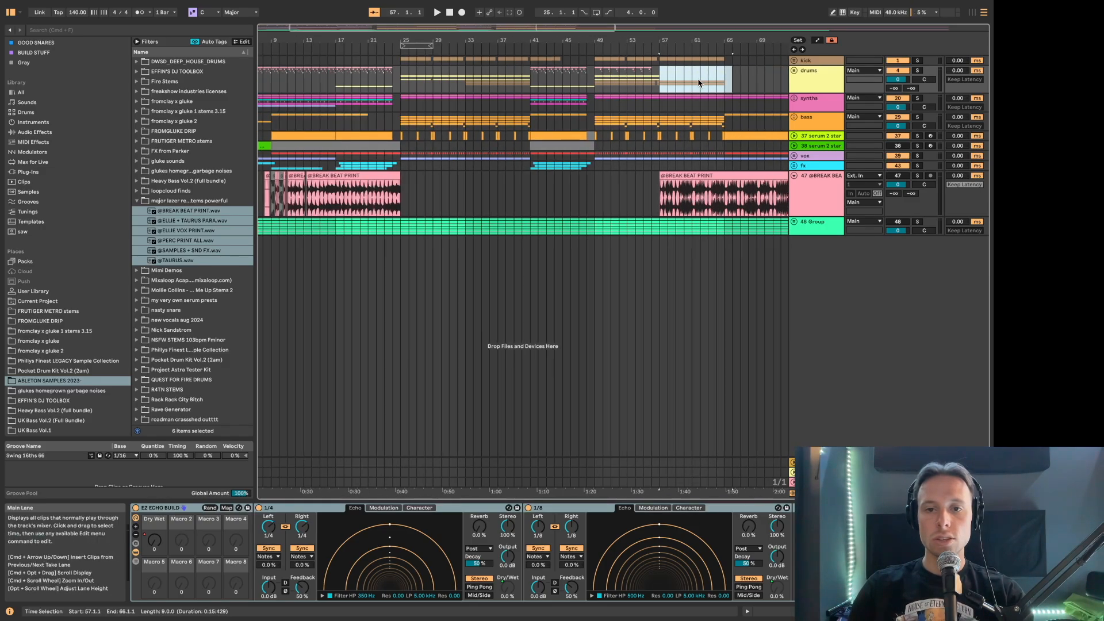
# - Select the intro section of the drums group, bars 1 to 9, for comparison
pyautogui.hscroll(-3, 697, 83)
pyautogui.press('super+2')
pyautogui.press('super+2')
pyautogui.press('super+2')
pyautogui.click(334, 80)
pyautogui.moveTo(333, 79); pyautogui.dragTo(318, 75)
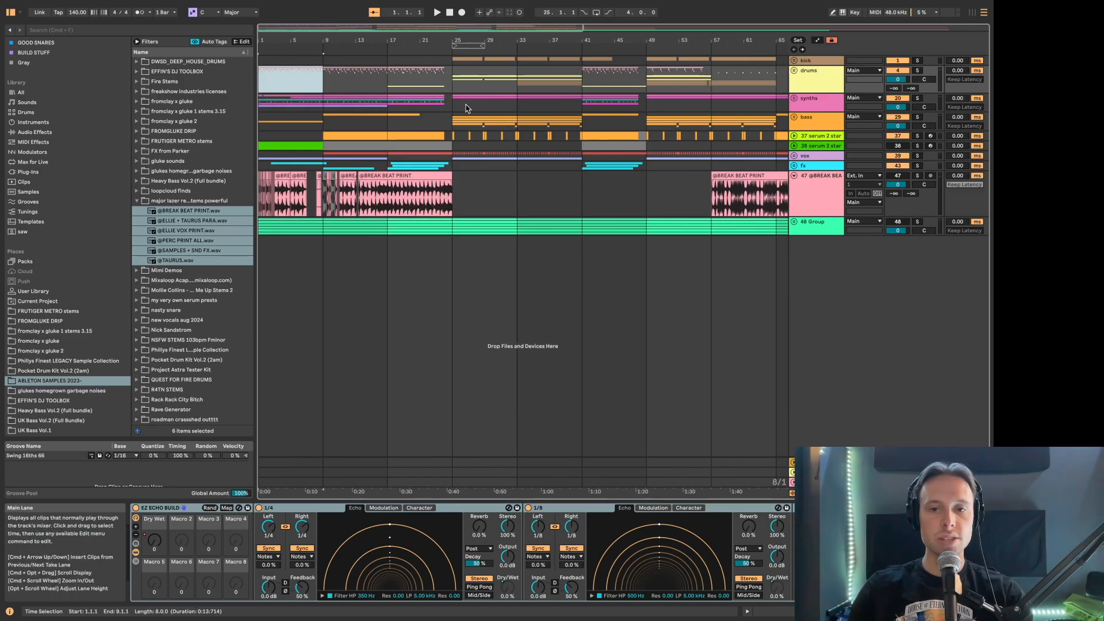
# - Play the full mix from bar 55 through the change at bar 57
pyautogui.hscroll(3, 686, 92)
pyautogui.scroll(6, 607, 83)
pyautogui.click(631, 88)
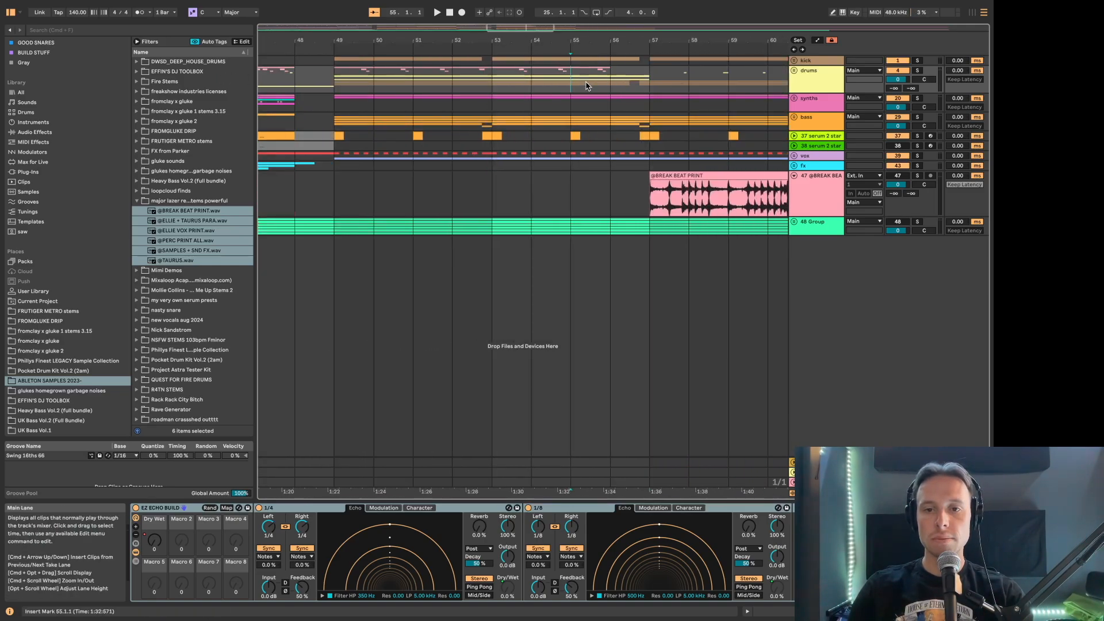
pyautogui.press('space')
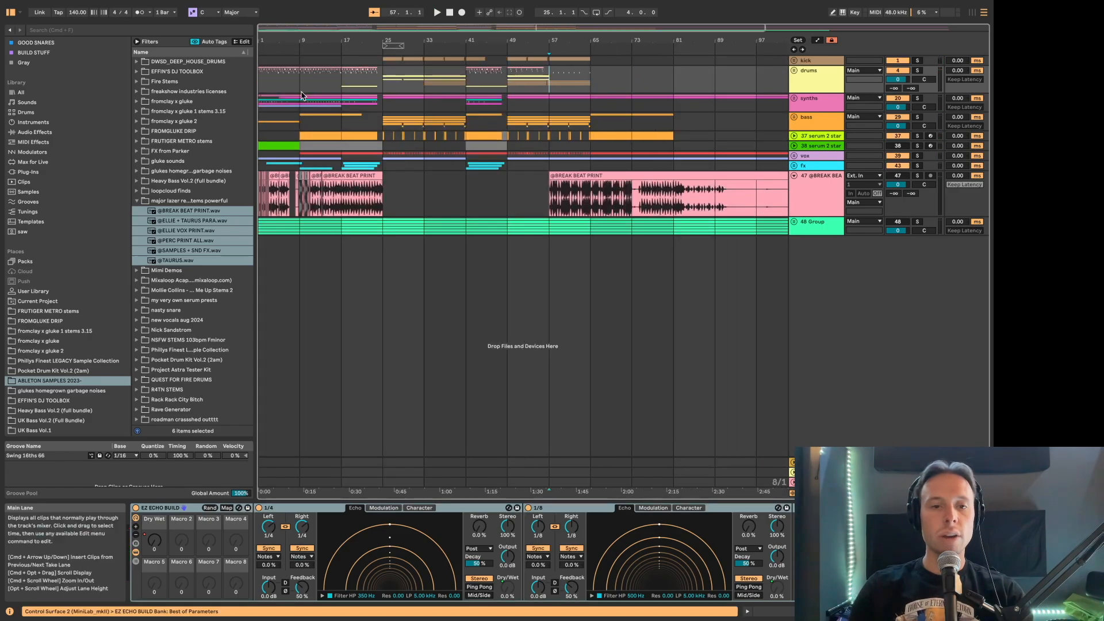
# - Mark the drums group across bars 1 to 65 and the vox group across bars 1 to 57
pyautogui.moveTo(260, 81)
pyautogui.mouseDown()
pyautogui.moveTo(638, 86)
pyautogui.moveTo(255, 75)
pyautogui.mouseUp()
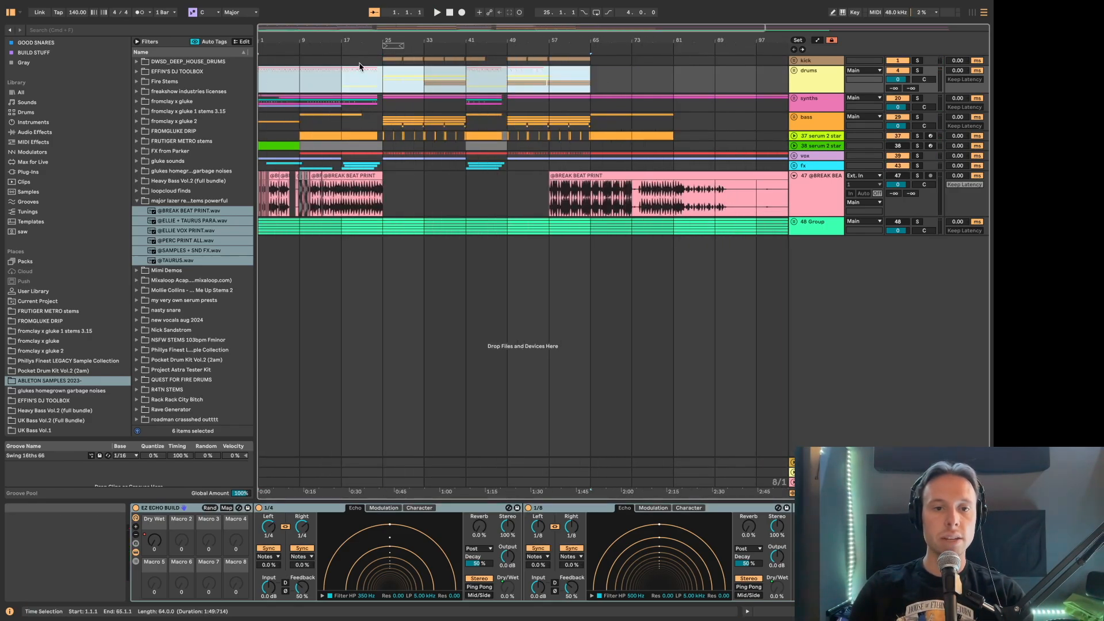
pyautogui.click(297, 67)
pyautogui.click(291, 67)
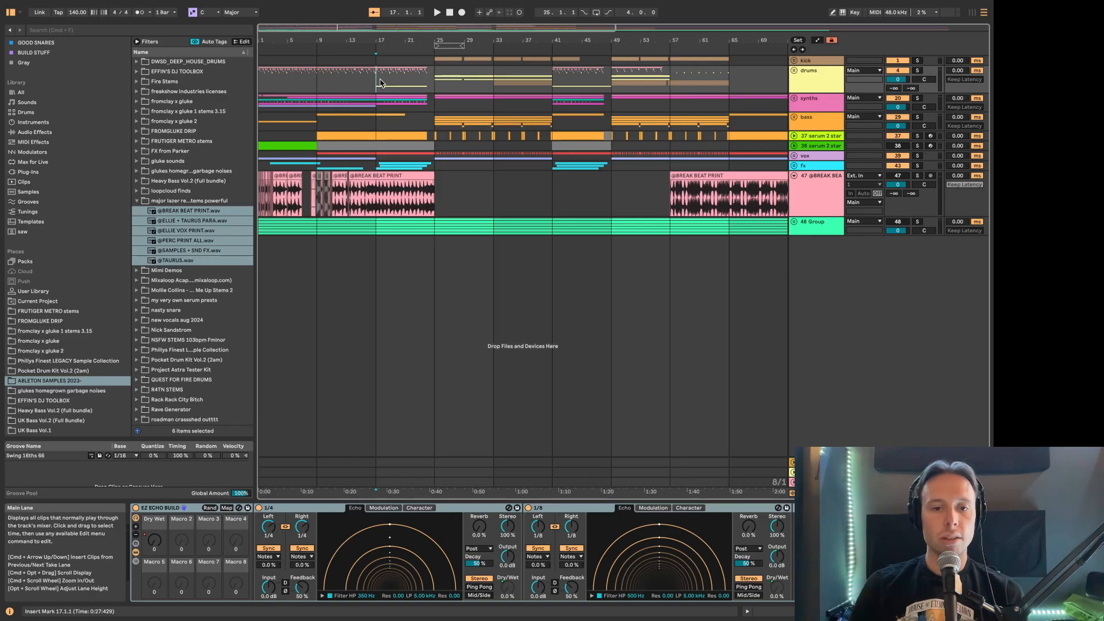
pyautogui.moveTo(262, 156); pyautogui.dragTo(662, 156)
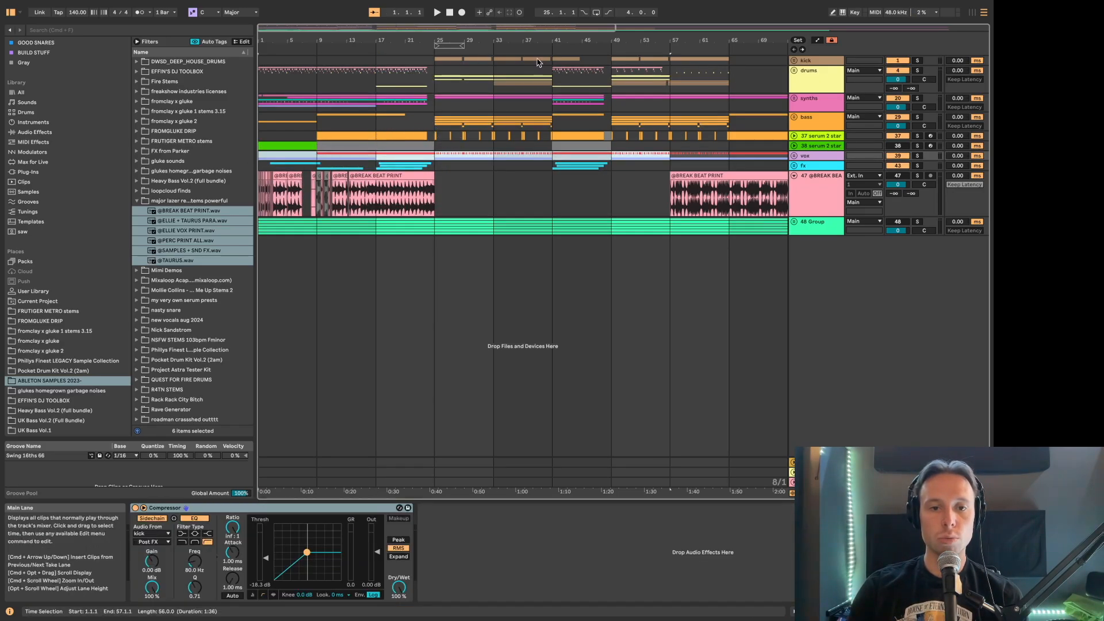
# - Examine the section starting at bar 25 on the synths group within the surrounding arrangement
pyautogui.click(443, 97)
pyautogui.scroll(5, 446, 97)
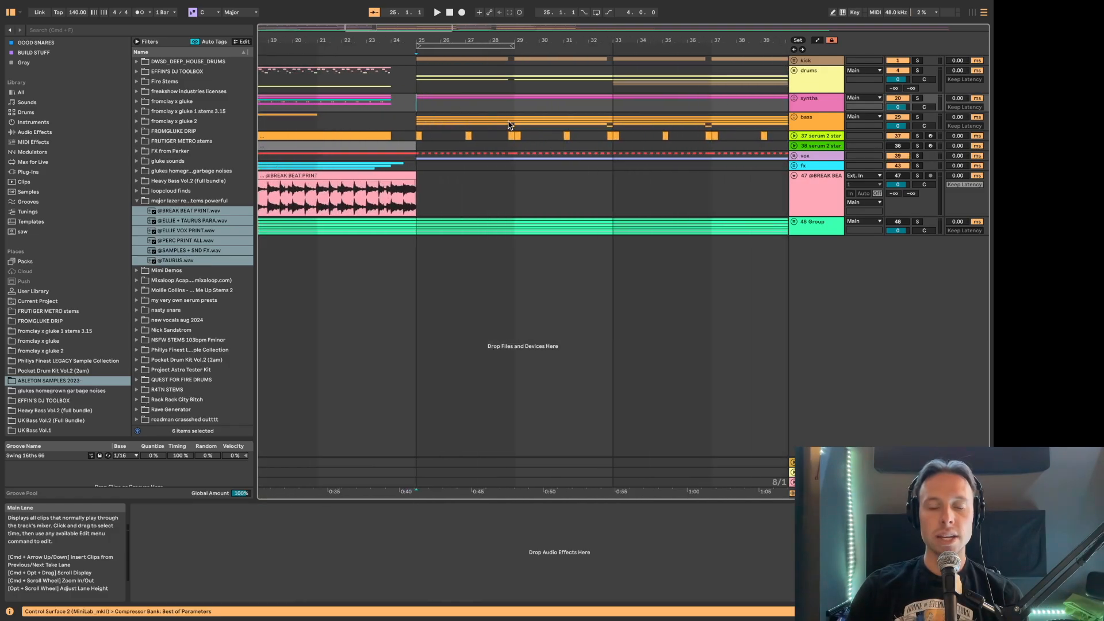
pyautogui.scroll(-3, 476, 124)
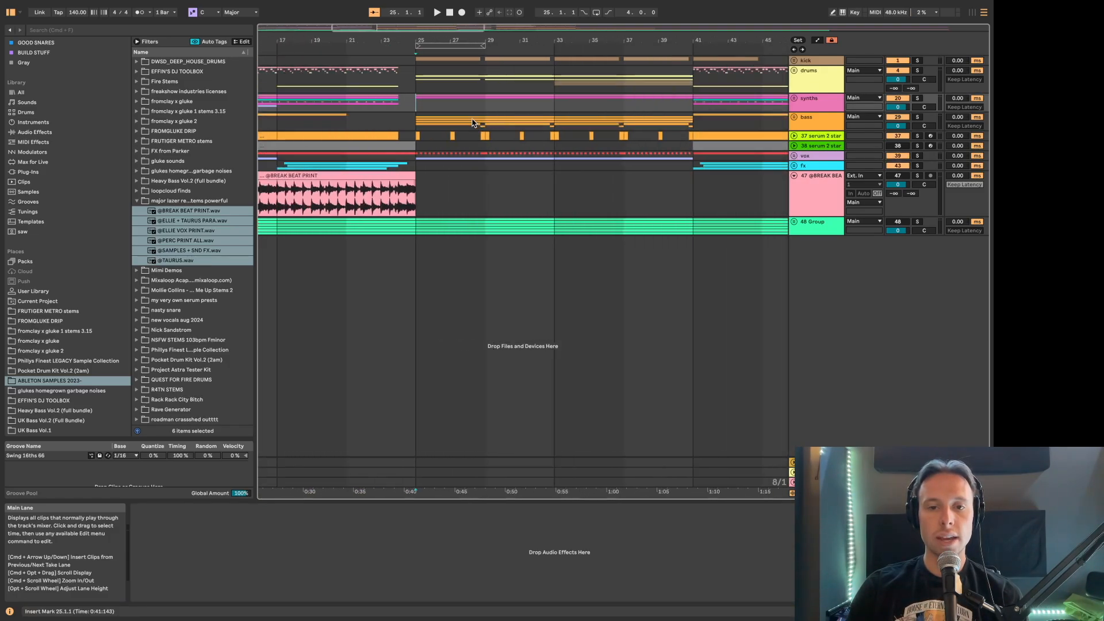
pyautogui.scroll(-3, 478, 123)
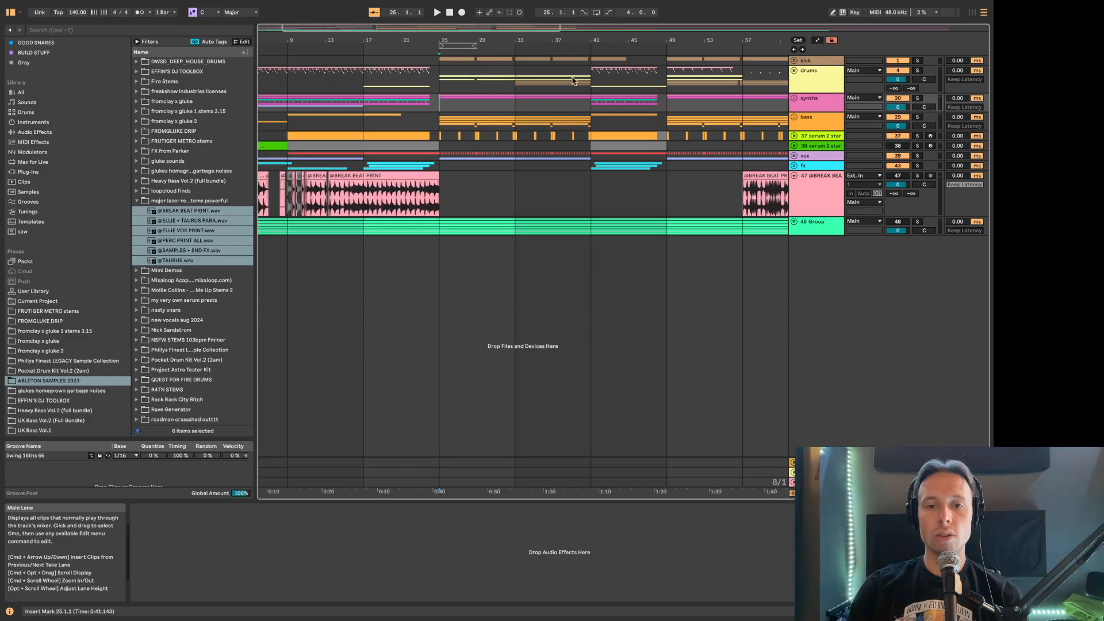
pyautogui.scroll(-5, 514, 131)
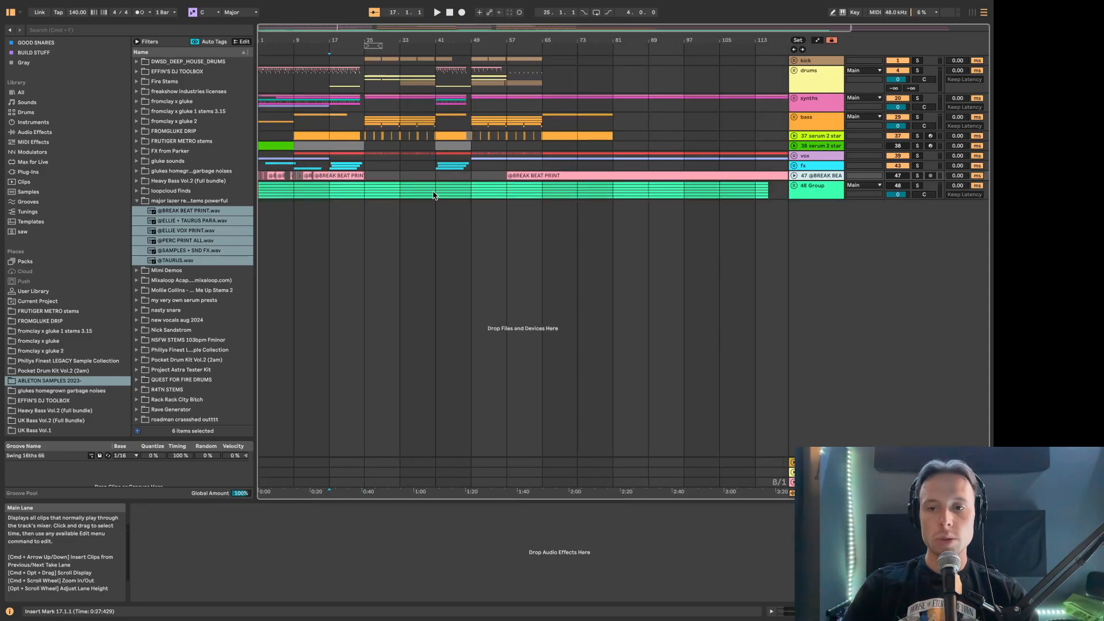
# - Mark bars 1 to 65 from the drums group down through the bass group and widen the arrangement grid to 8 bars
pyautogui.moveTo(542, 71); pyautogui.dragTo(248, 141)
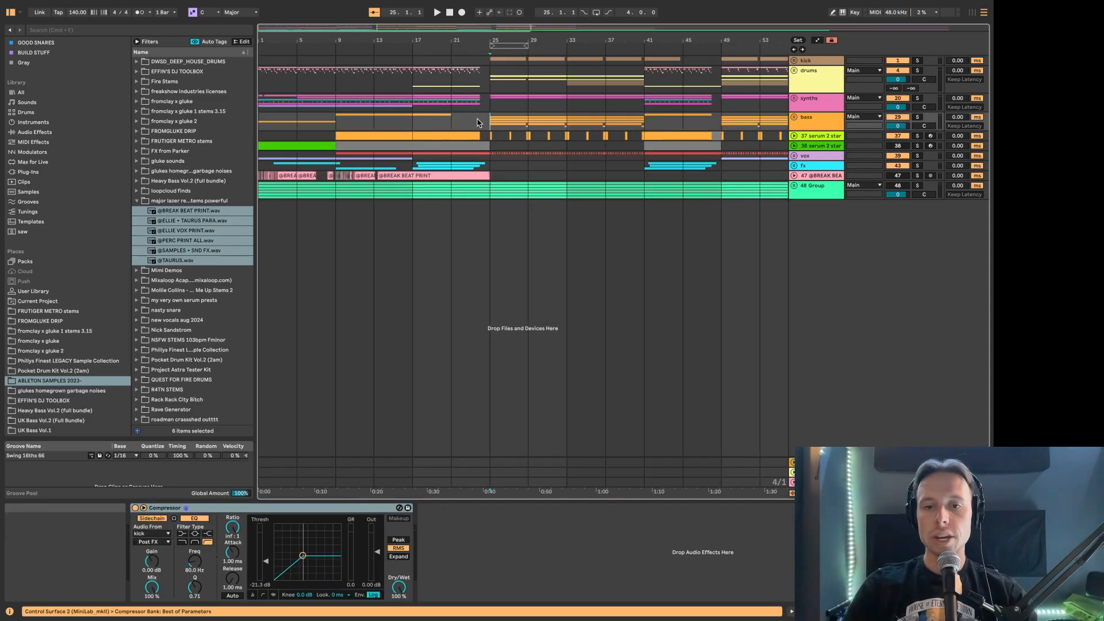
pyautogui.press('super+2')
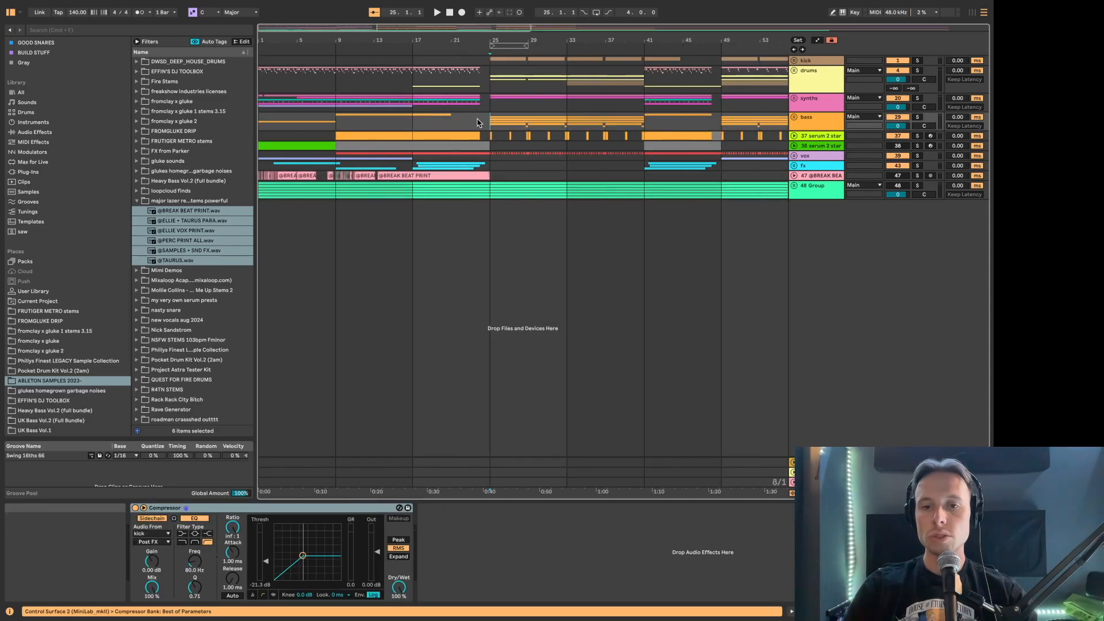
pyautogui.scroll(-5, 567, 140)
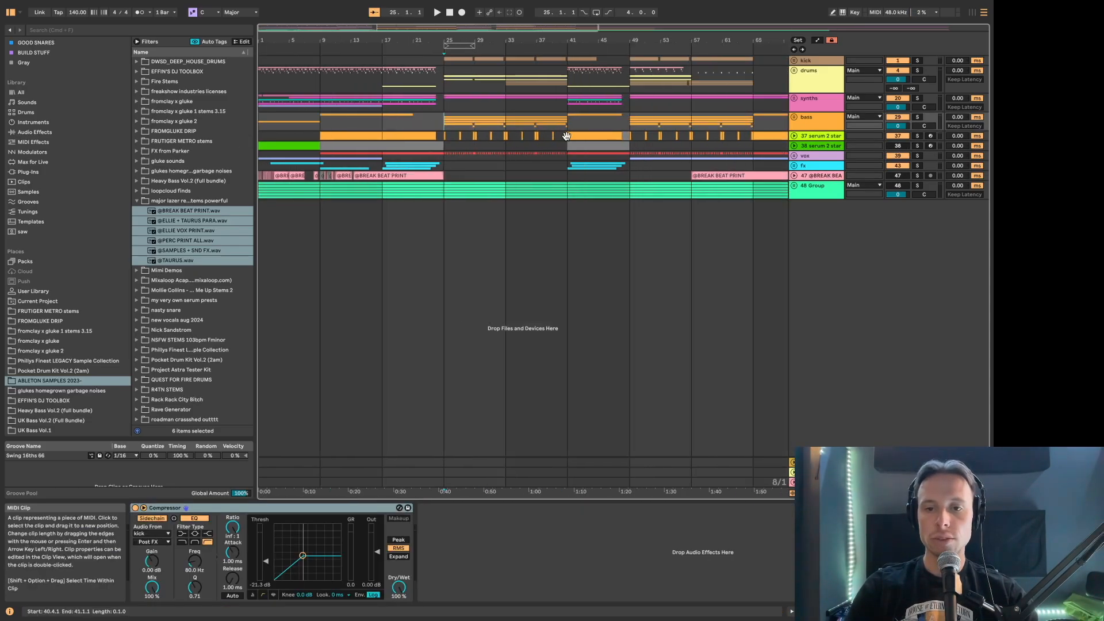
# - Mark bars 25 to 41 from the drums through the bass group, and bars 1 to 65 of the bass group
pyautogui.moveTo(481, 71); pyautogui.dragTo(393, 119)
pyautogui.click(443, 117)
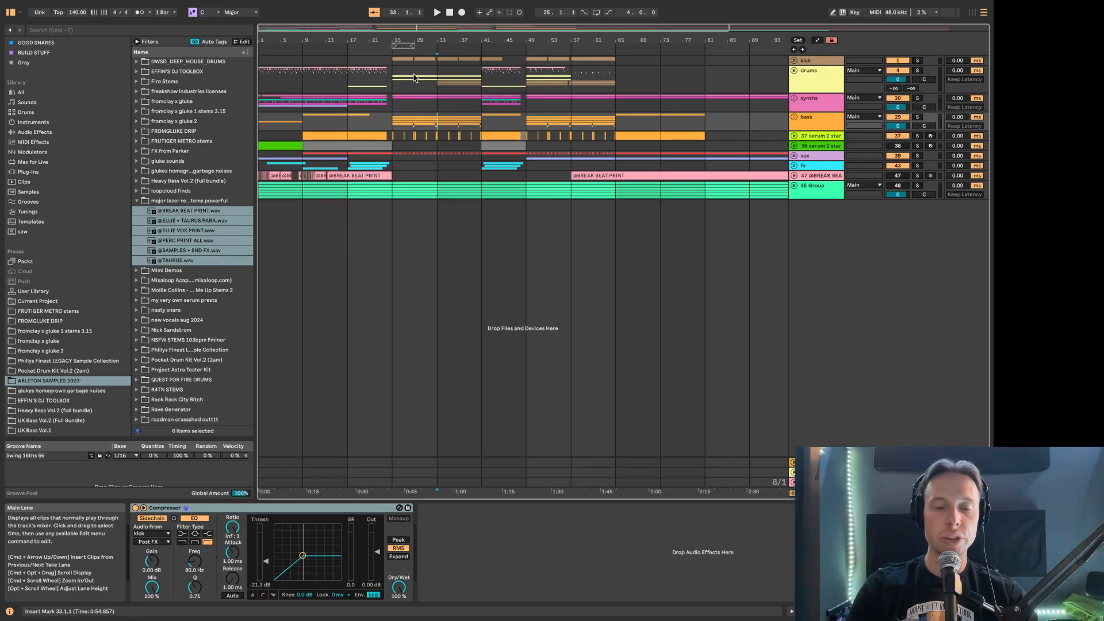
pyautogui.moveTo(262, 122); pyautogui.dragTo(602, 124)
pyautogui.click(601, 124)
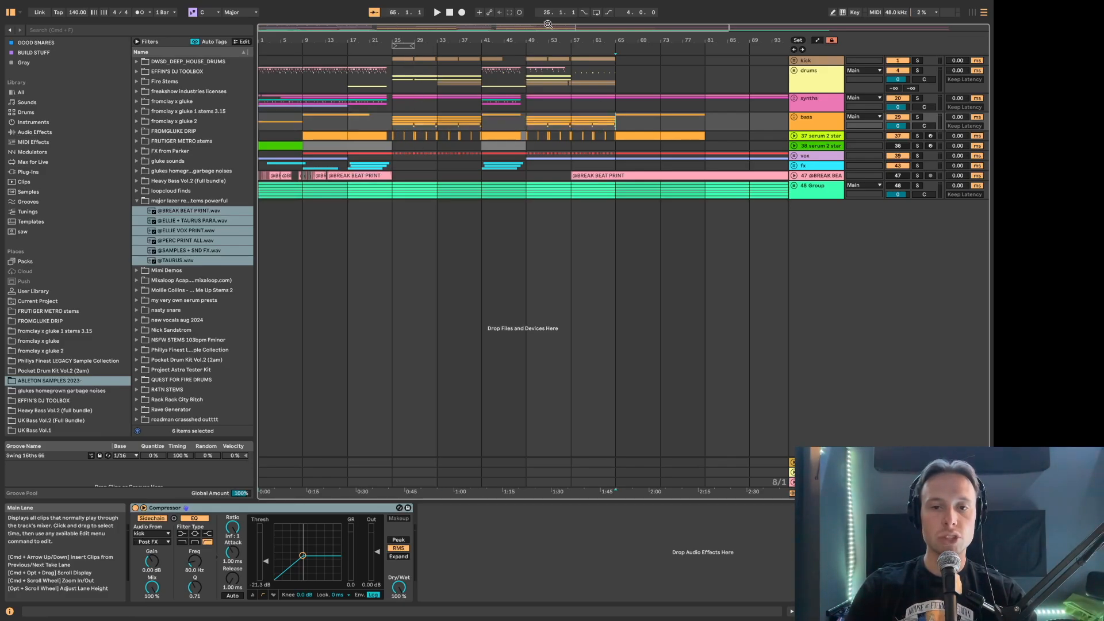
# - Mark bars 1 to 65 from drums through vox and again from kick through bass, leaving the insert marker at bar 17 on drums
pyautogui.click(329, 102)
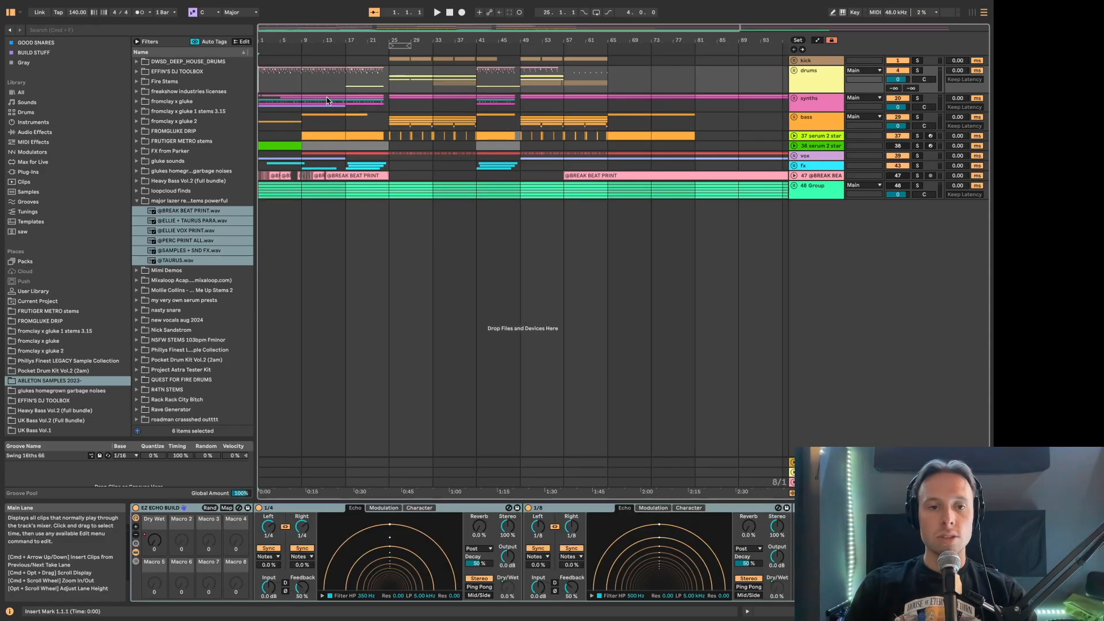
pyautogui.moveTo(274, 85); pyautogui.dragTo(608, 158)
pyautogui.click(362, 114)
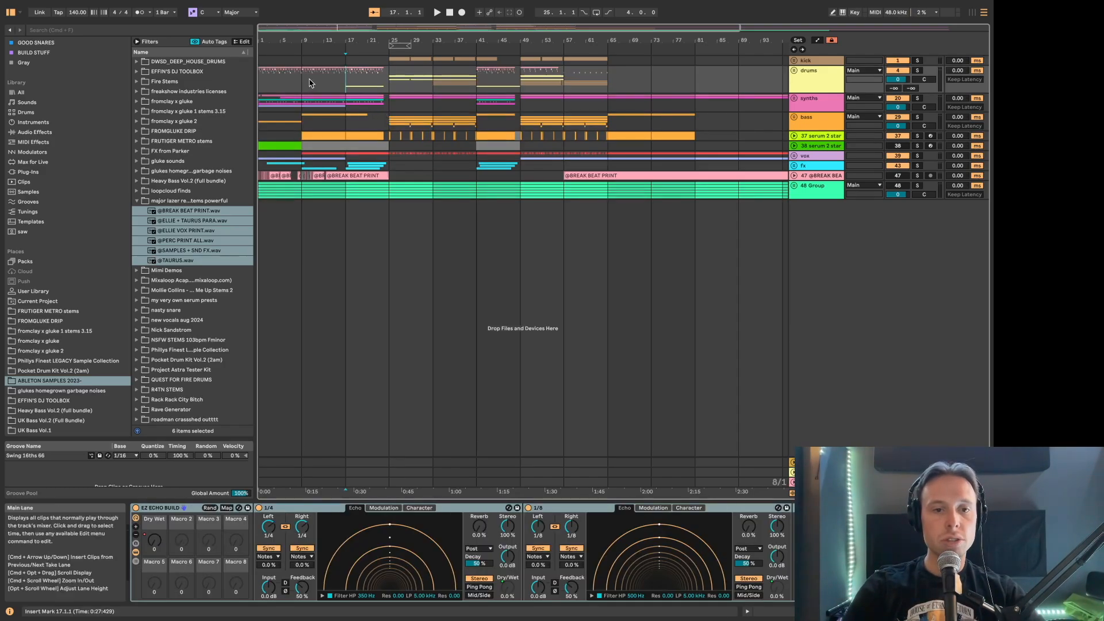
pyautogui.click(352, 102)
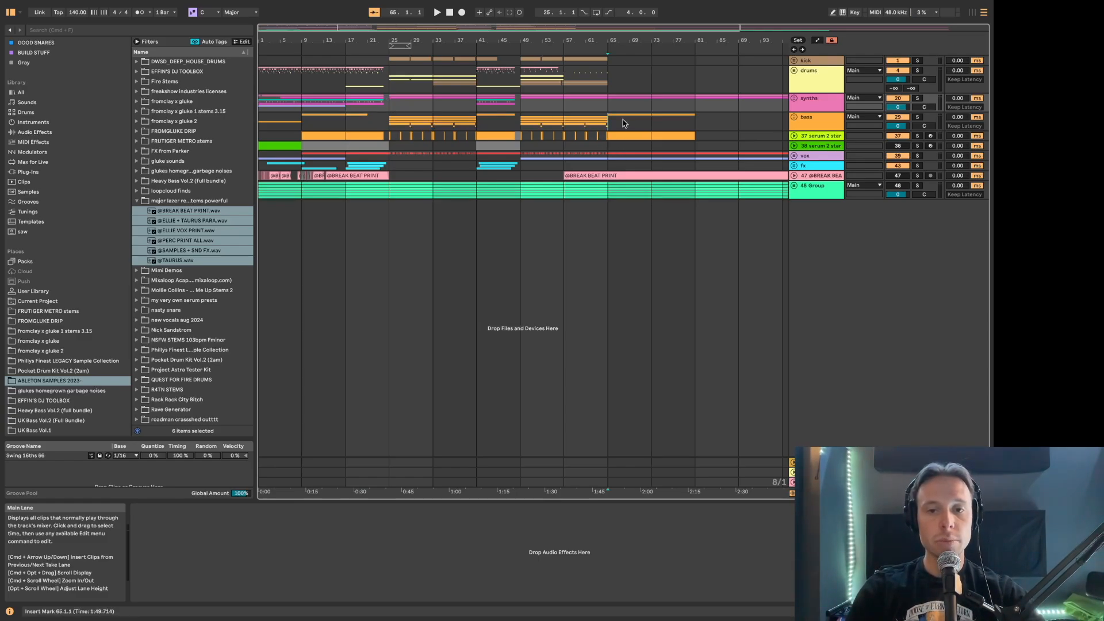
pyautogui.moveTo(622, 121); pyautogui.dragTo(288, 59)
pyautogui.click(341, 86)
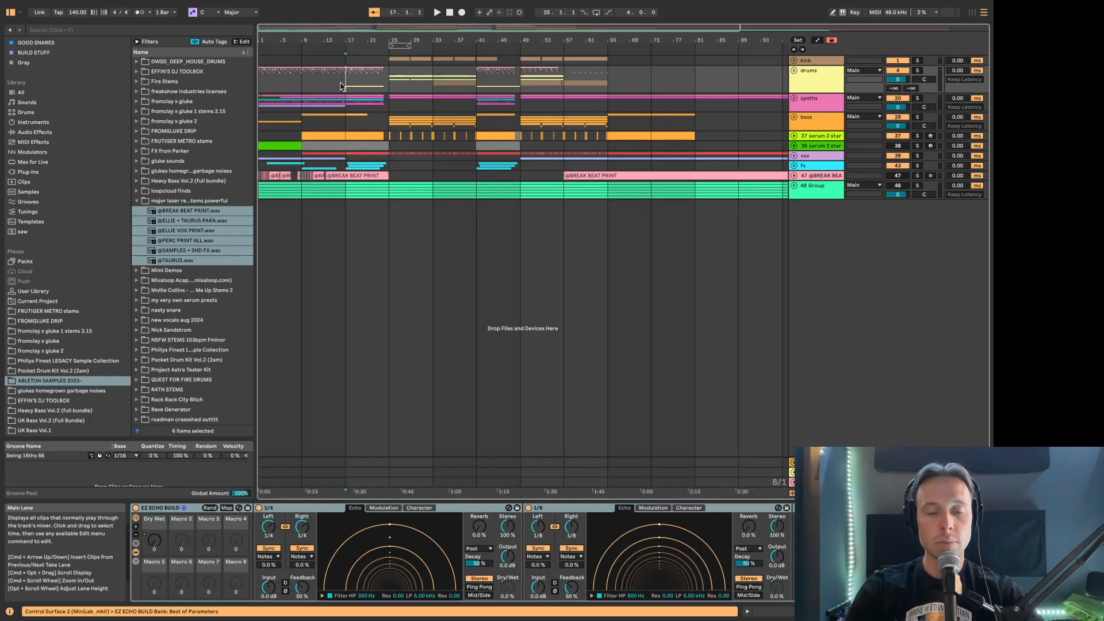